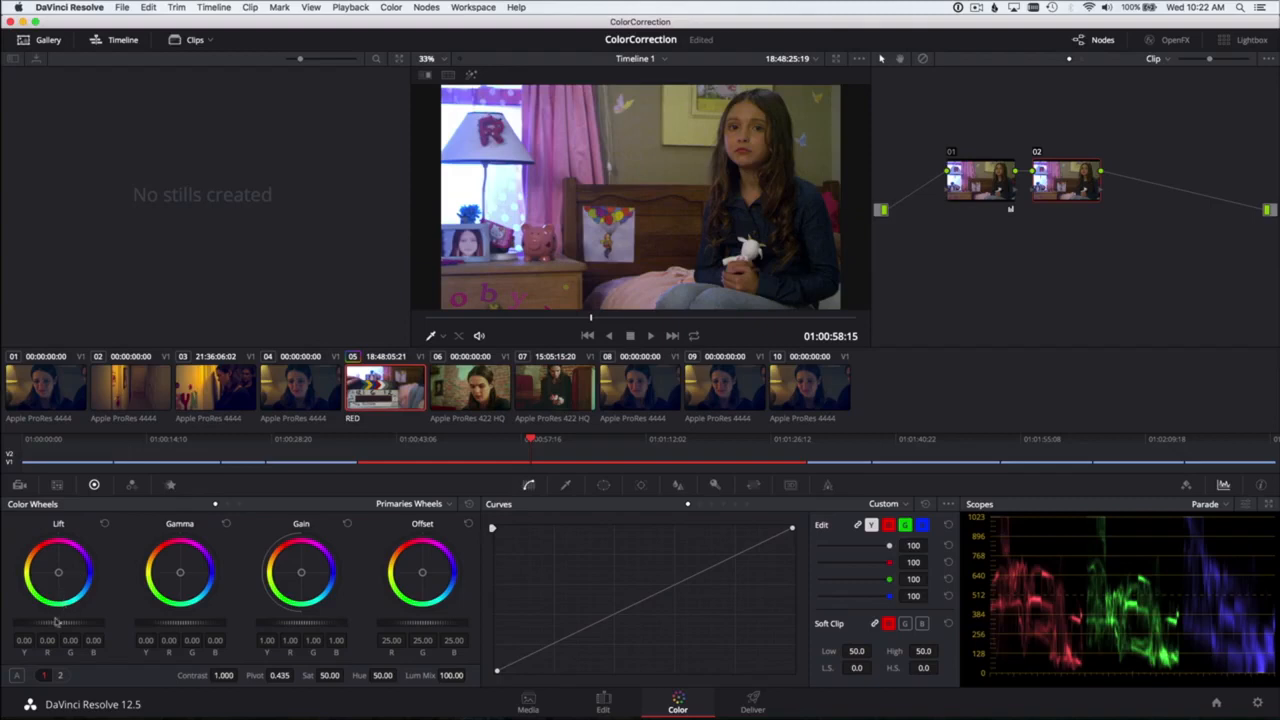
# - Fine-tune the level and colour balance of the lift on node 02, and lower its gamma and gain
pyautogui.moveTo(54, 624); pyautogui.dragTo(22, 620)
pyautogui.moveTo(60, 573); pyautogui.dragTo(58, 572)
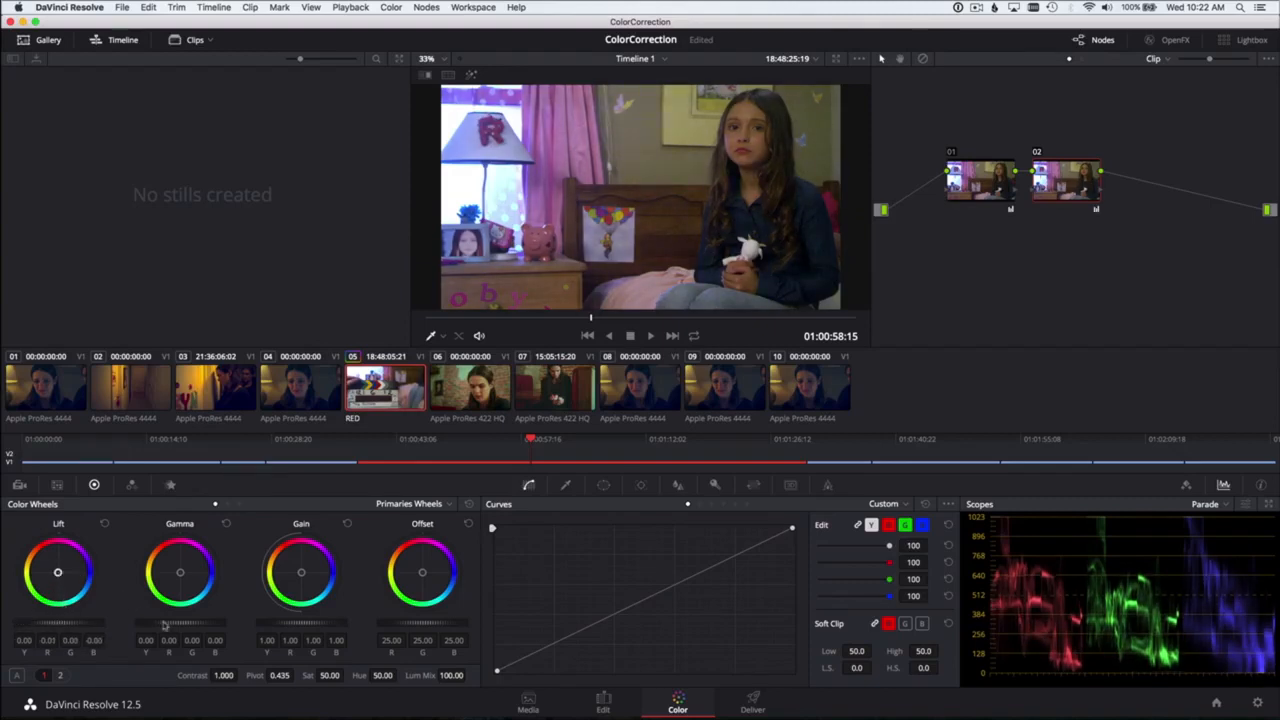
pyautogui.moveTo(180, 627); pyautogui.dragTo(170, 627)
pyautogui.moveTo(313, 628); pyautogui.dragTo(295, 628)
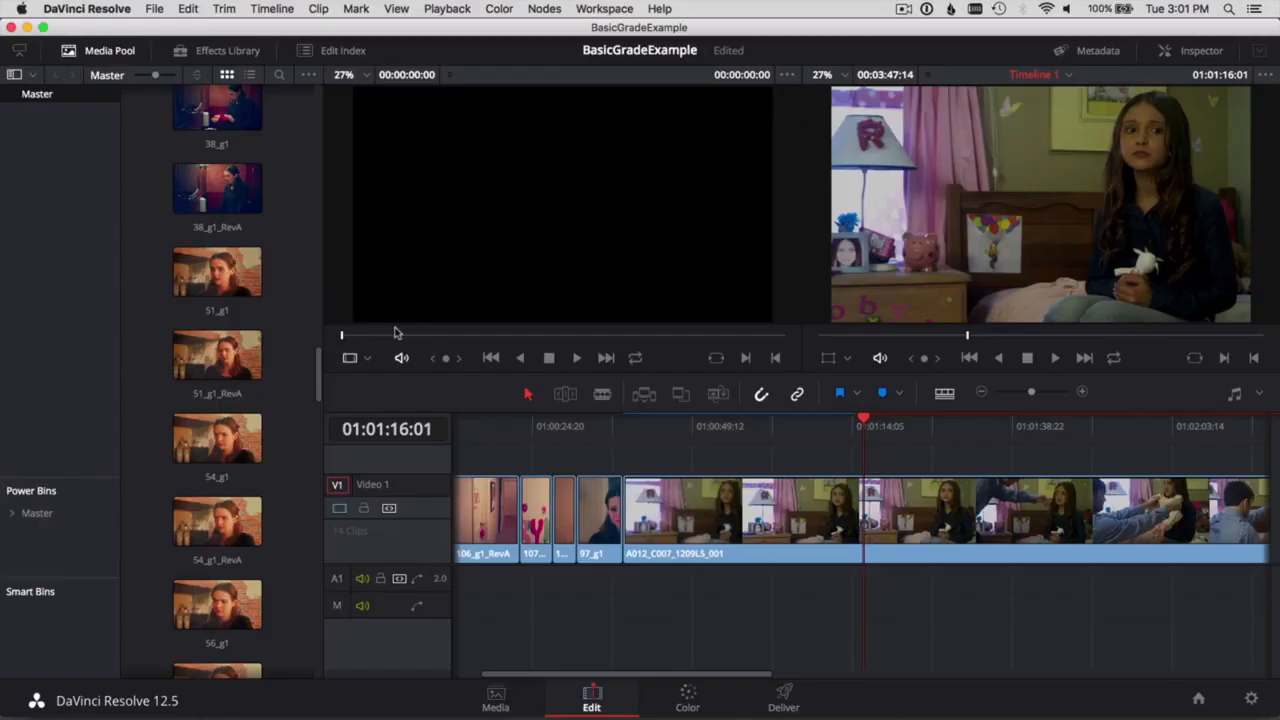
# - Set the project's color science to DaVinci ACES and open the Color Management project settings
pyautogui.click(155, 9)
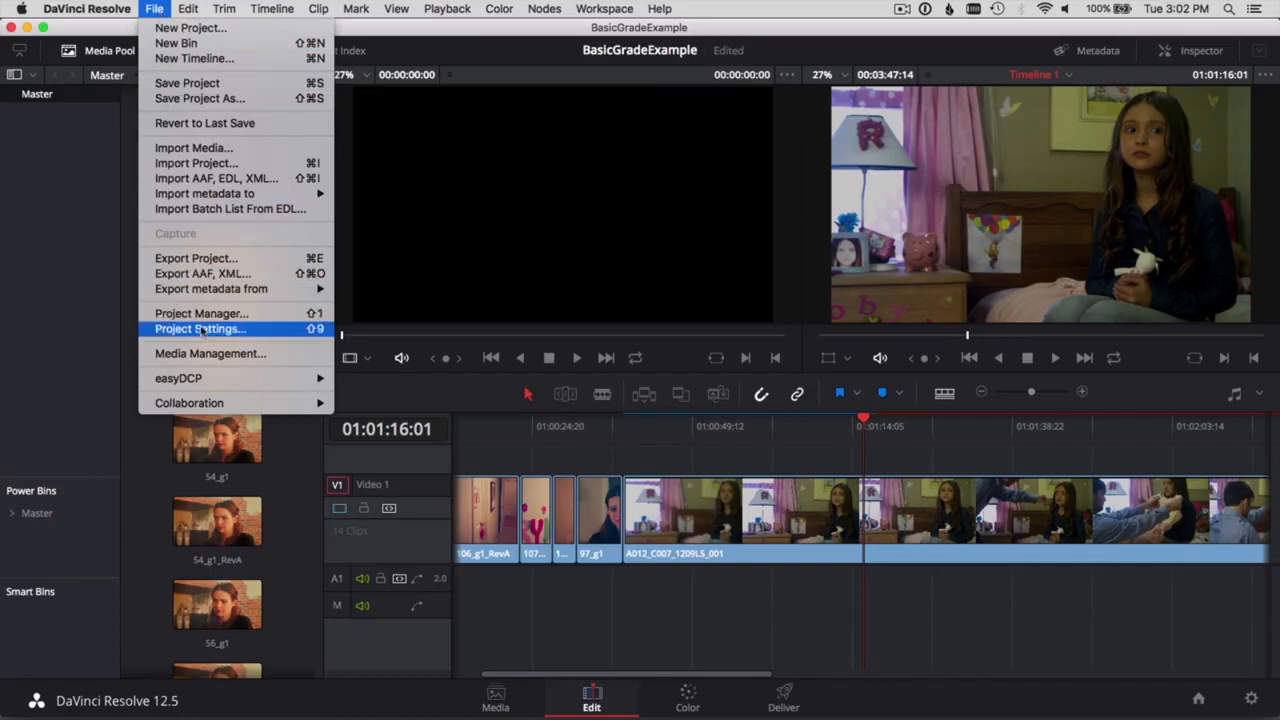
pyautogui.click(270, 330)
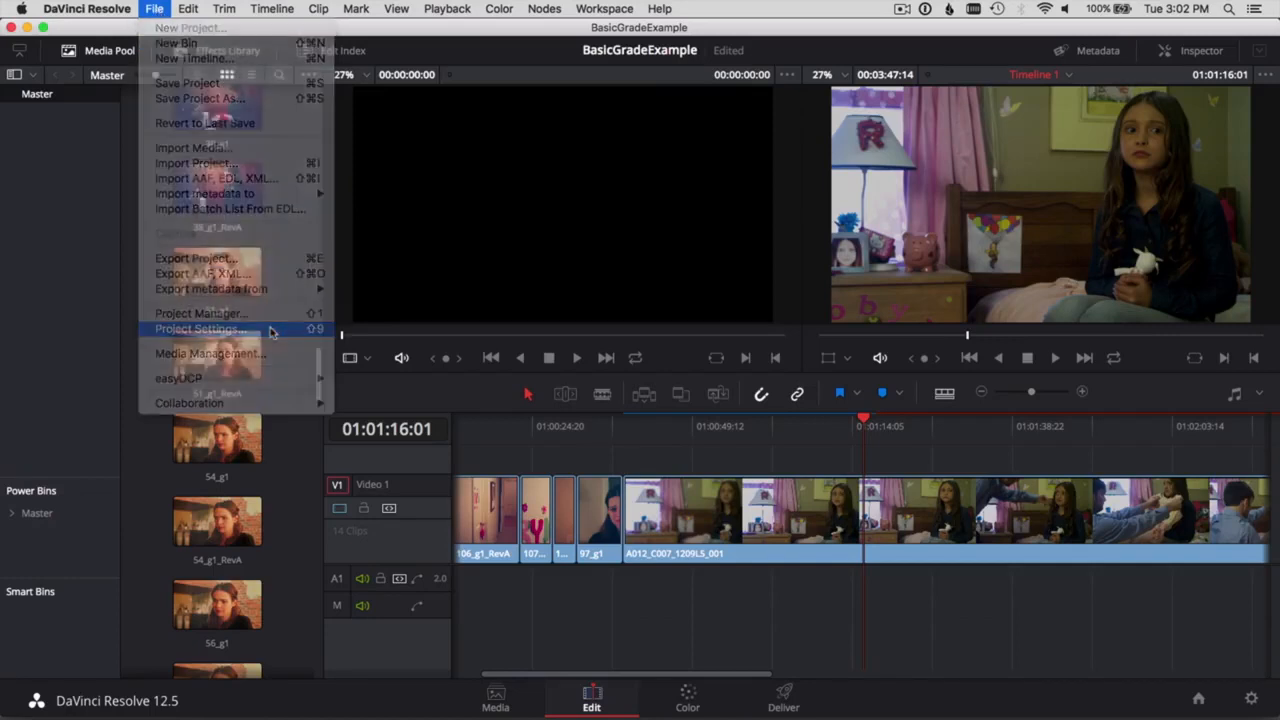
pyautogui.click(757, 385)
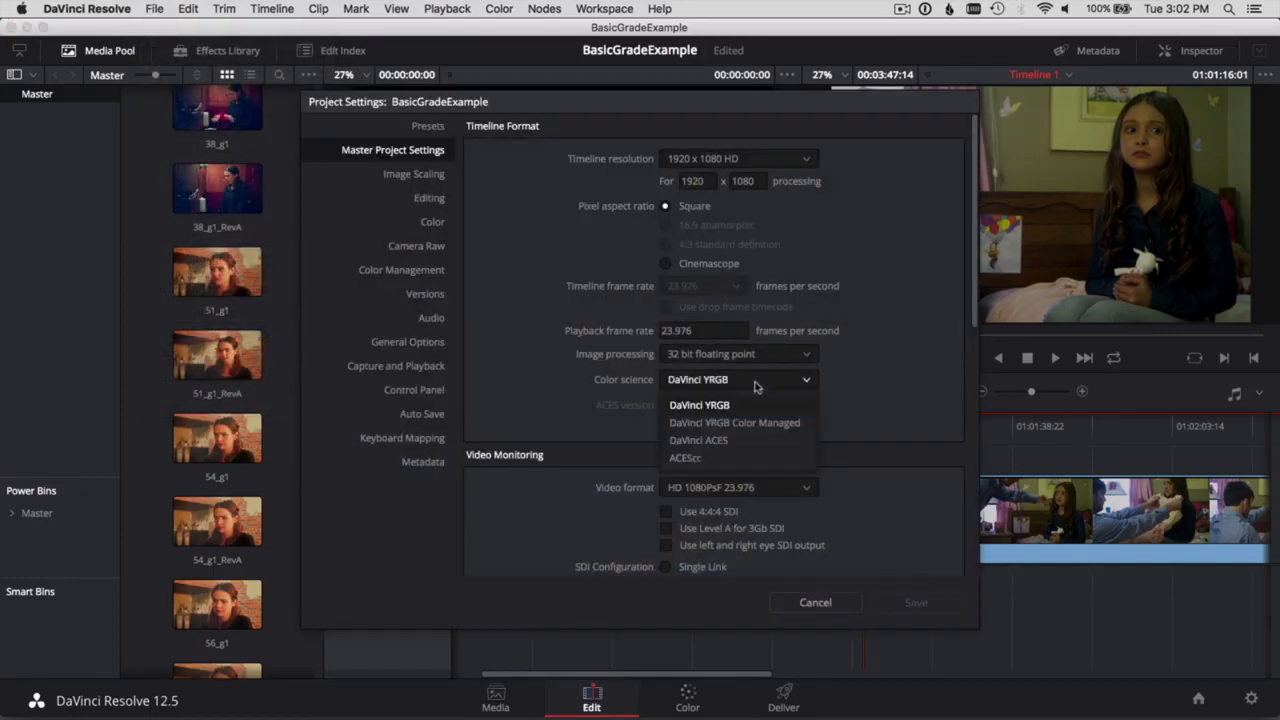
pyautogui.click(745, 440)
pyautogui.click(428, 271)
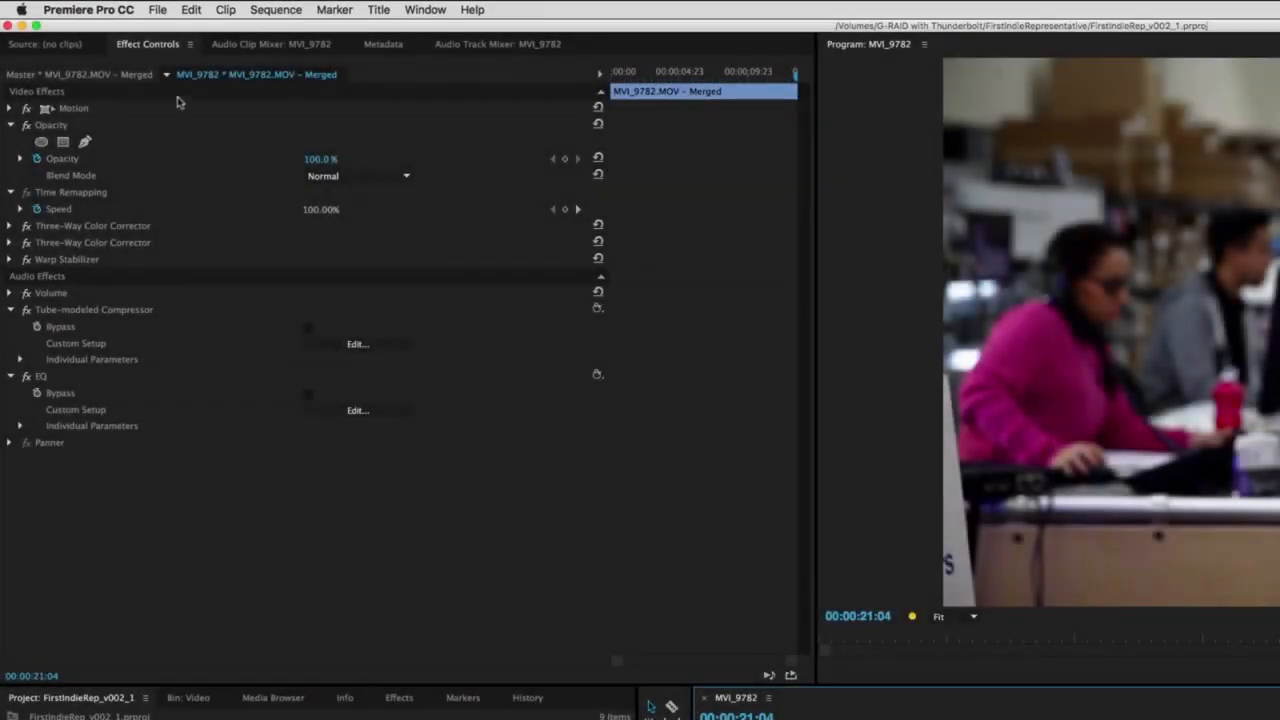
# - Switch to Premiere Pro and start an AAF export of the MVI_9782 sequence
pyautogui.click(158, 10)
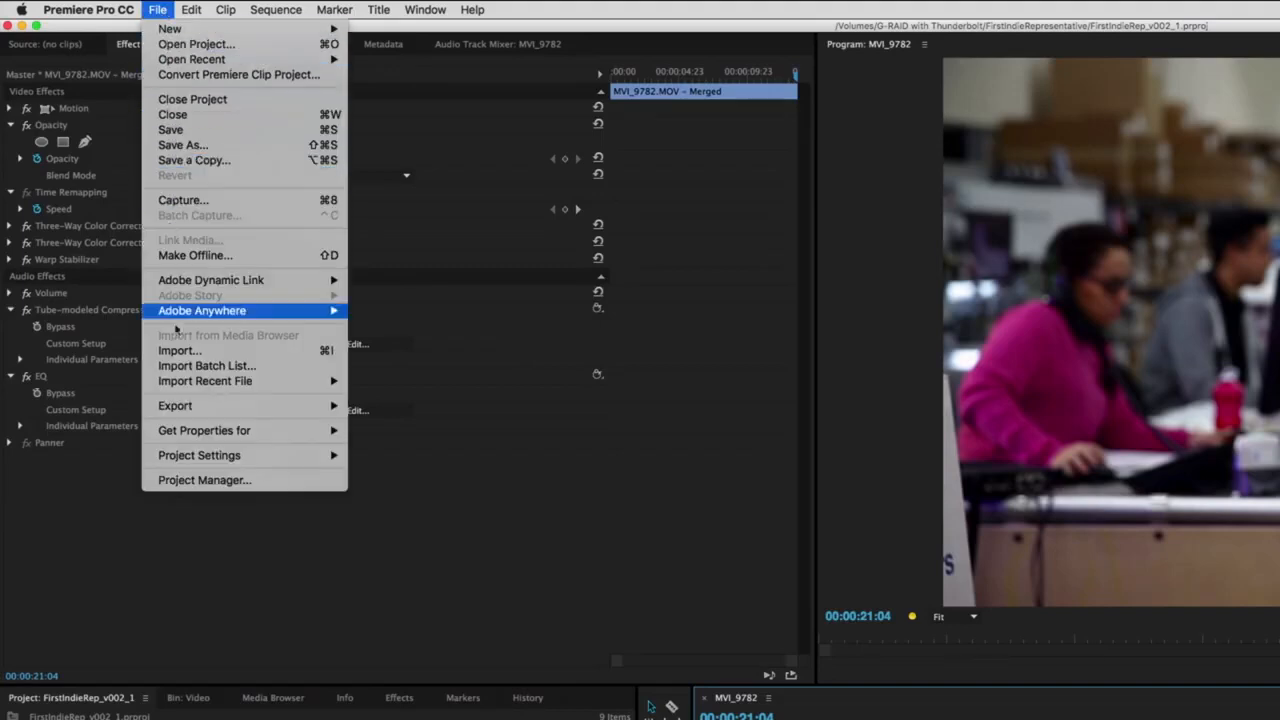
pyautogui.moveTo(210, 405)
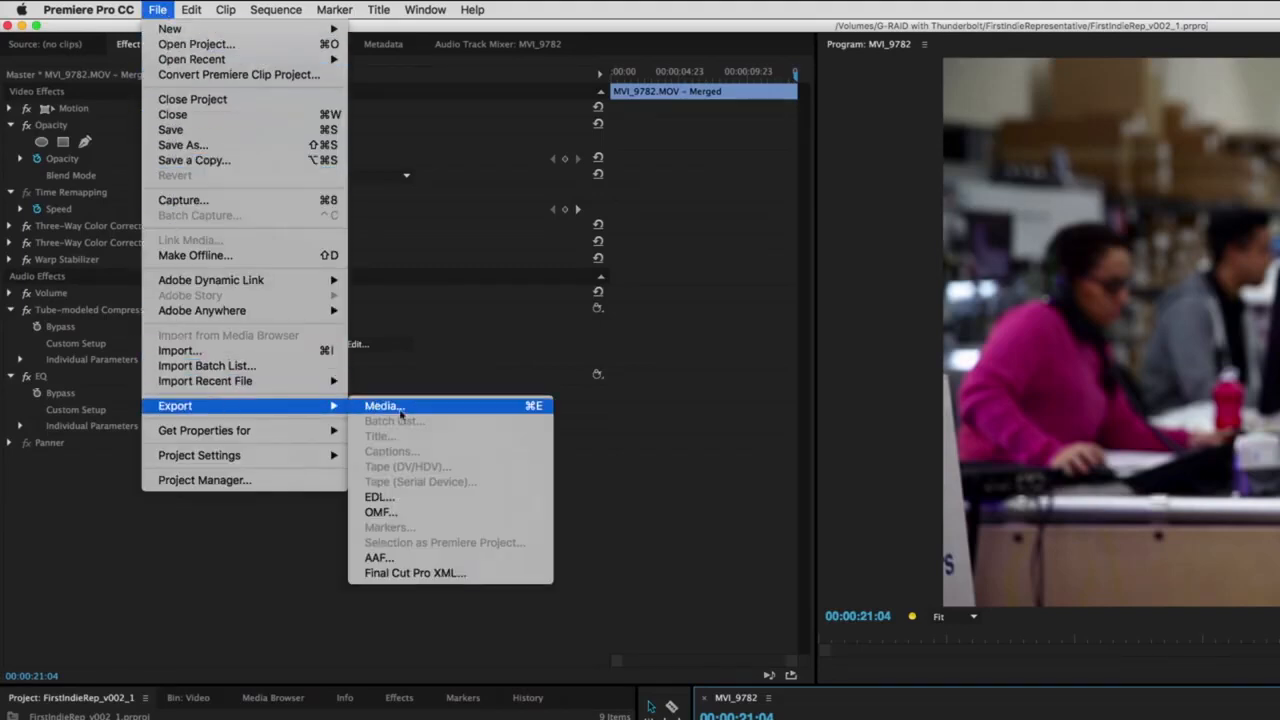
pyautogui.click(418, 558)
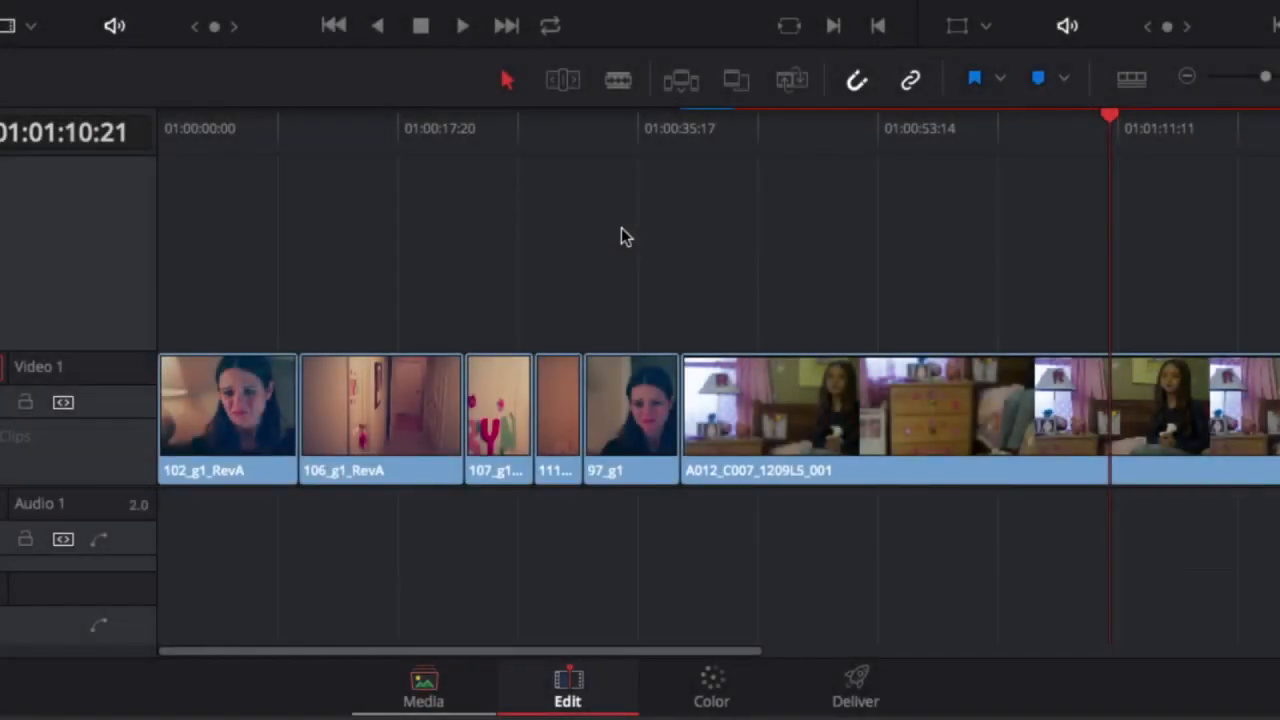
# - Switch to DaVinci Resolve's Color page, view clips 05, 07 and 09, and park on clip 06 at about 01:01:05:02
pyautogui.click(706, 690)
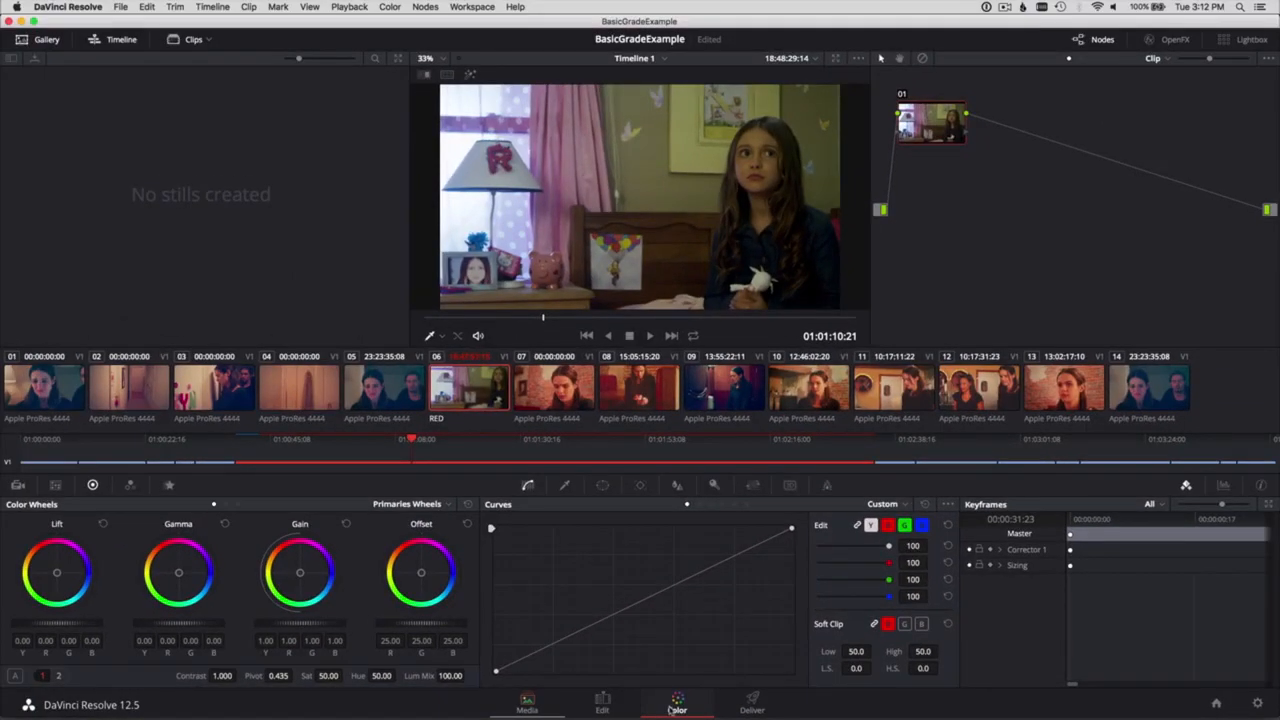
pyautogui.click(411, 388)
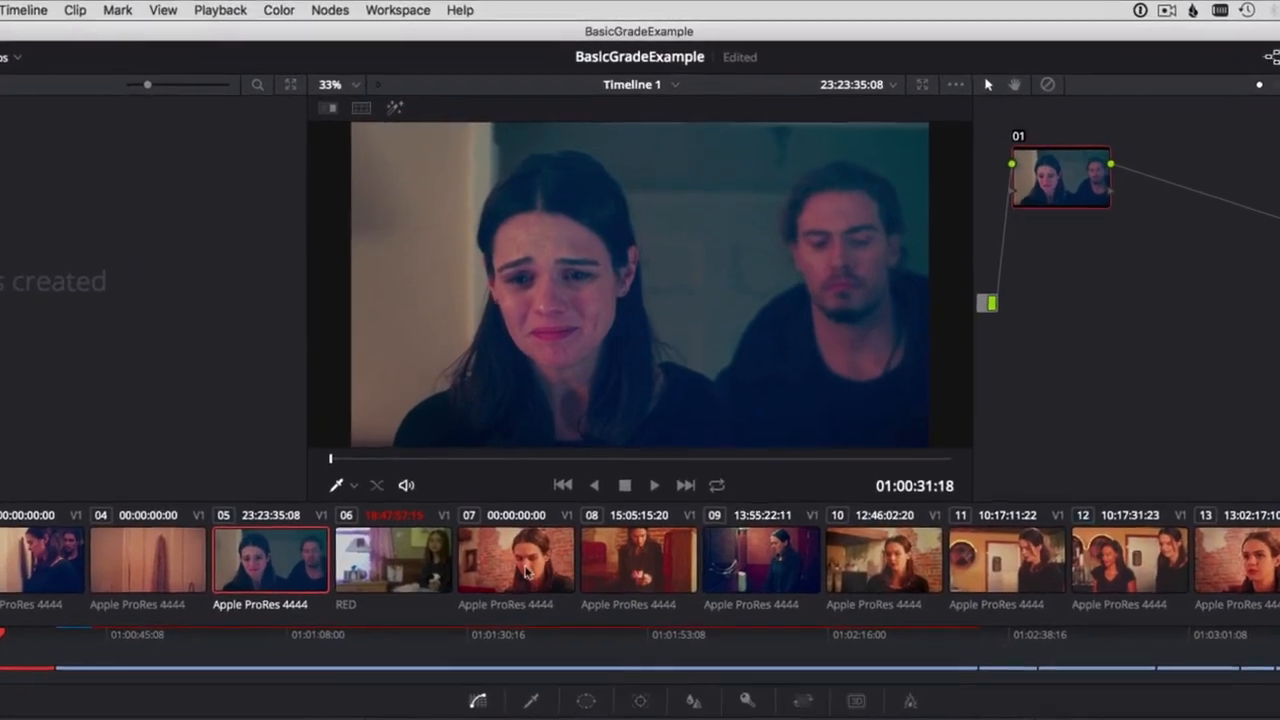
pyautogui.click(541, 502)
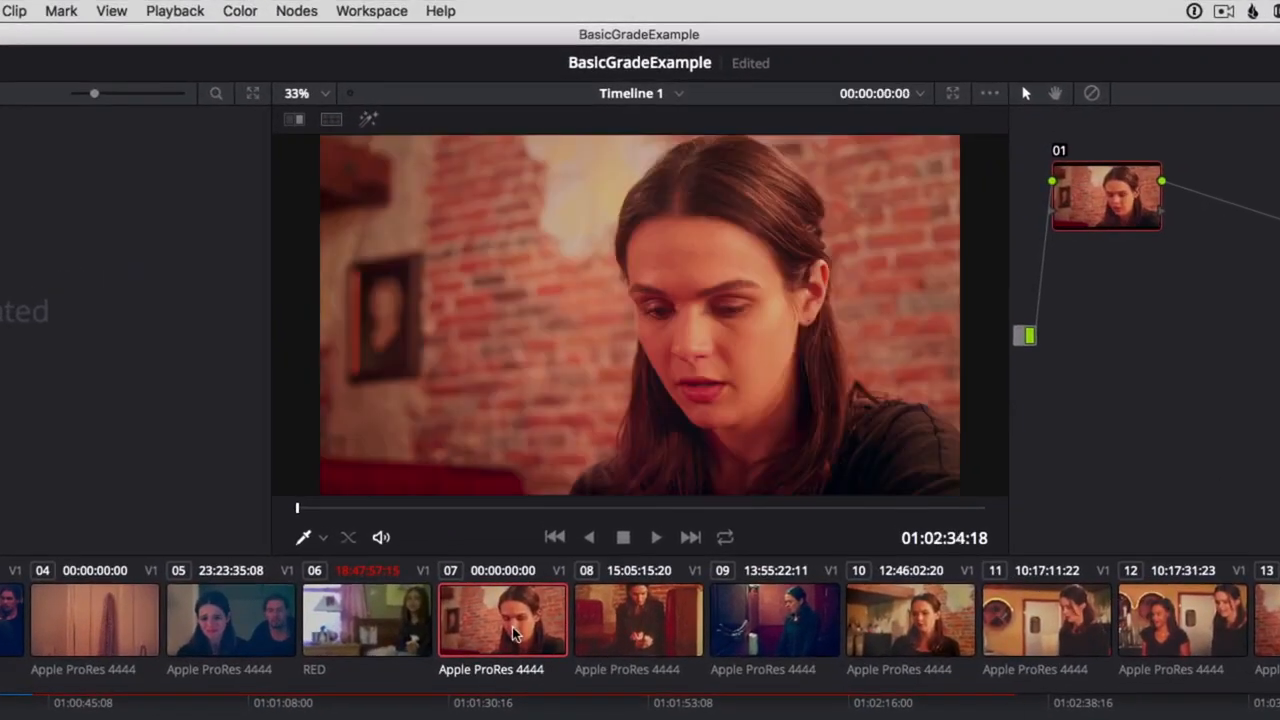
pyautogui.click(763, 641)
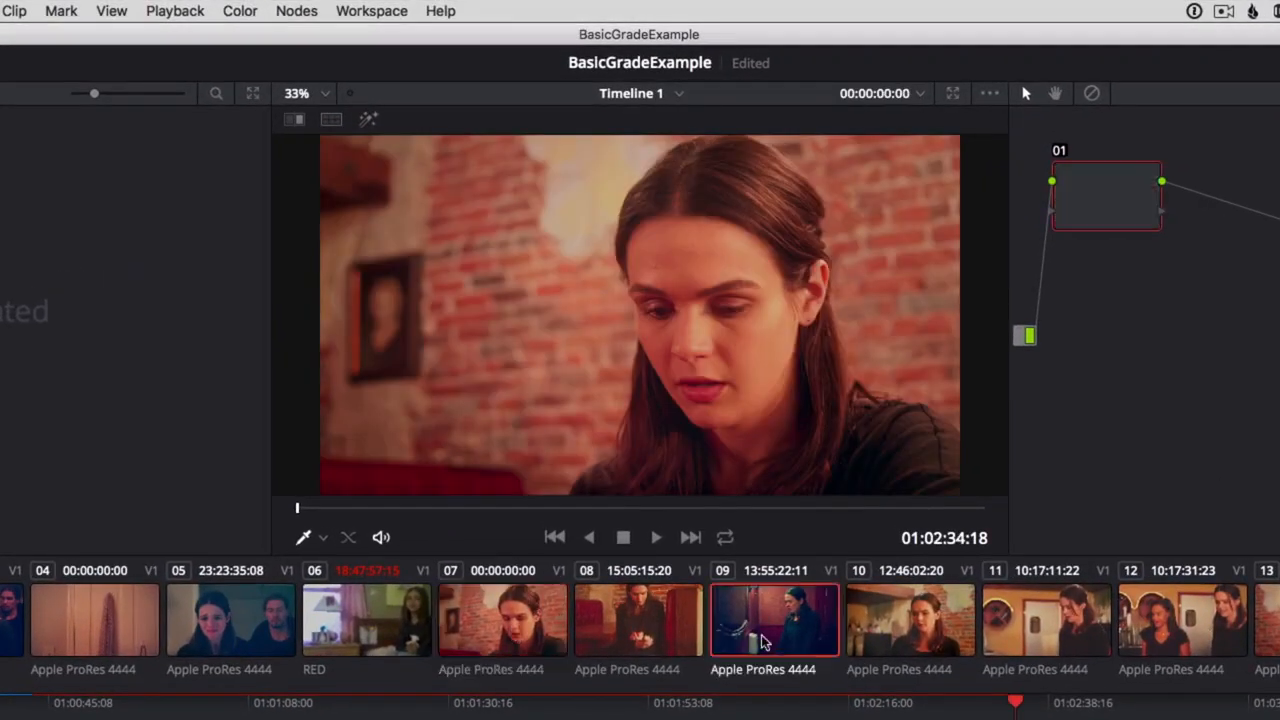
pyautogui.click(381, 622)
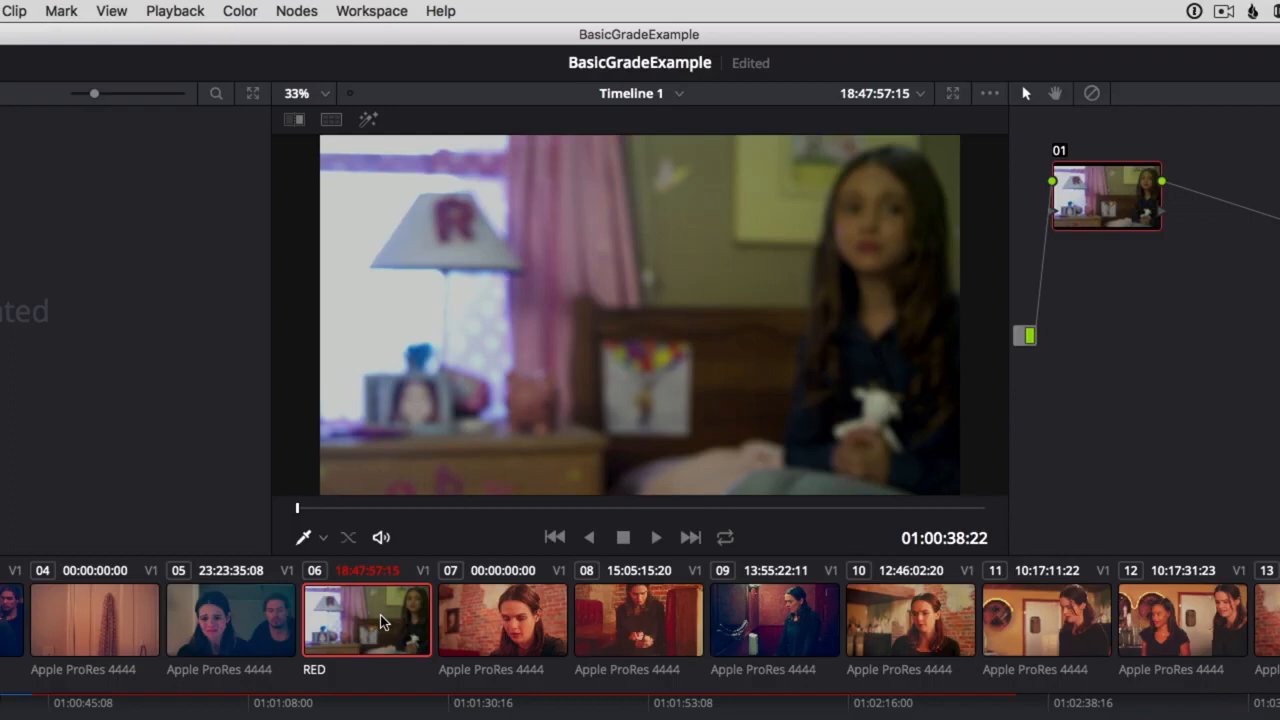
pyautogui.click(451, 509)
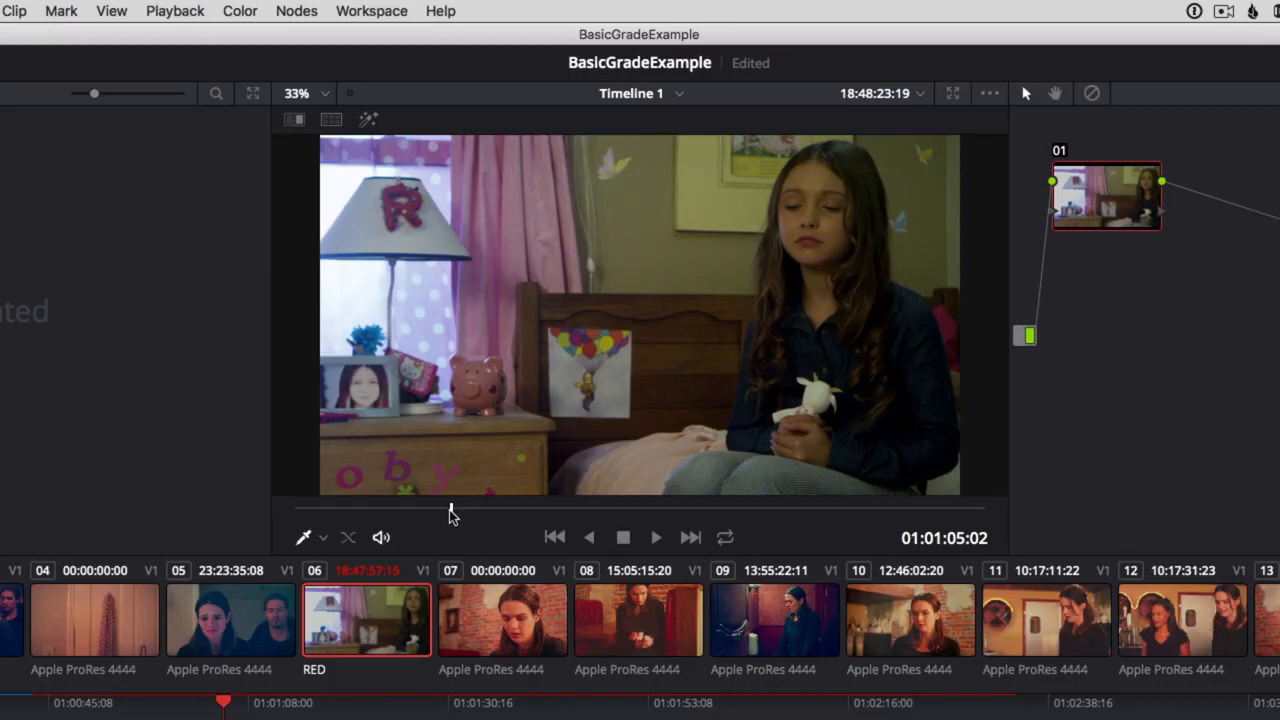
# - View the current frame of clip 06 in Cinema Viewer mode and return to the standard viewer
pyautogui.click(392, 12)
pyautogui.moveTo(402, 54)
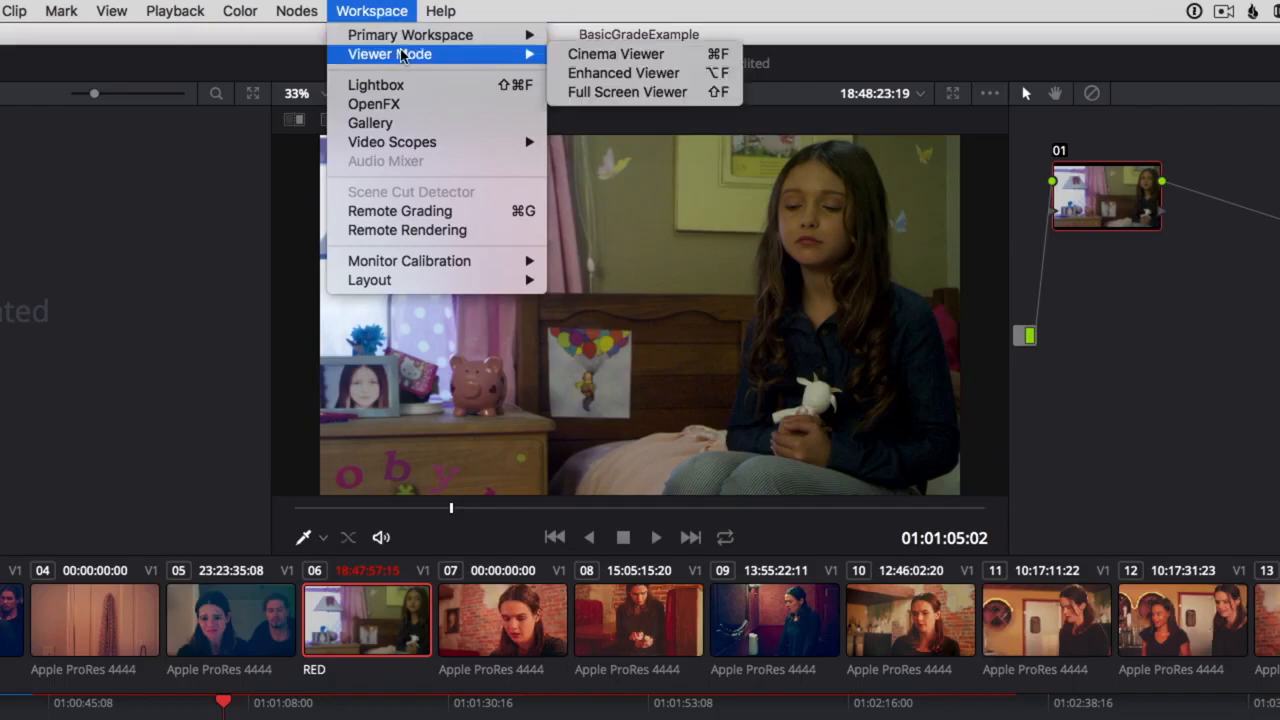
pyautogui.click(583, 58)
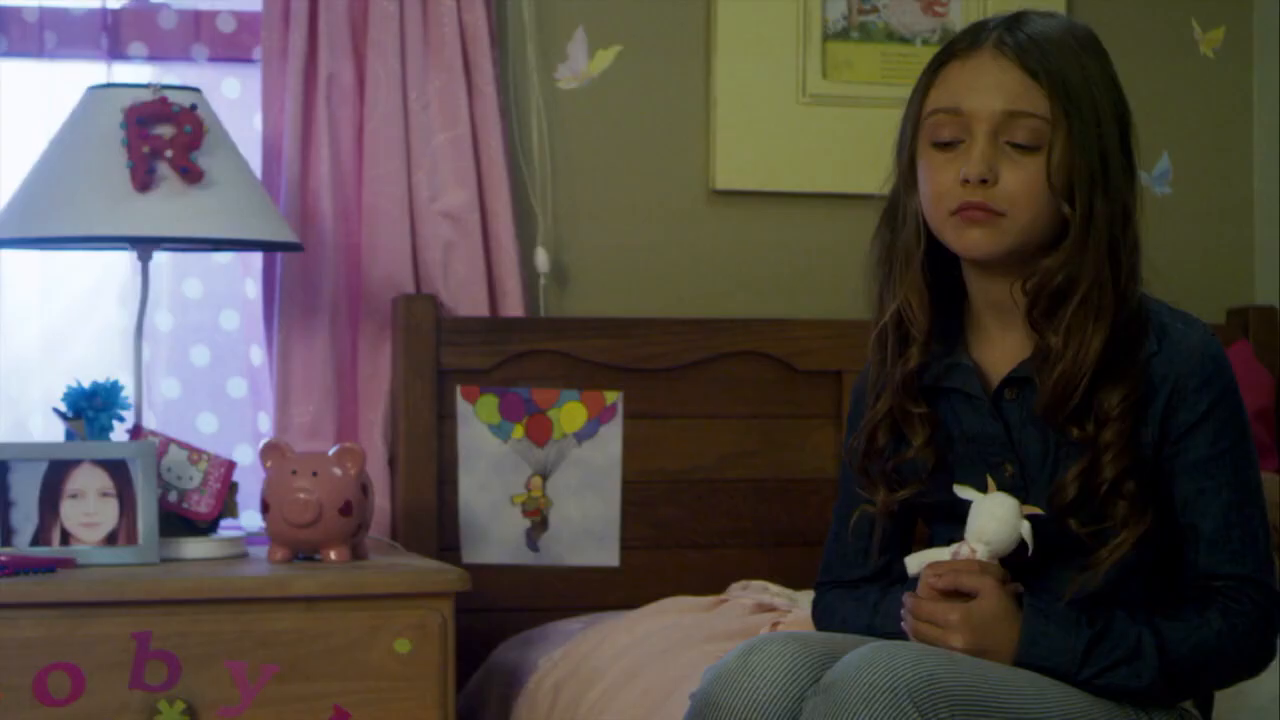
pyautogui.press('Escape')
# - View the same frame in Enhanced Viewer mode and restore the normal Color page layout
pyautogui.click(472, 6)
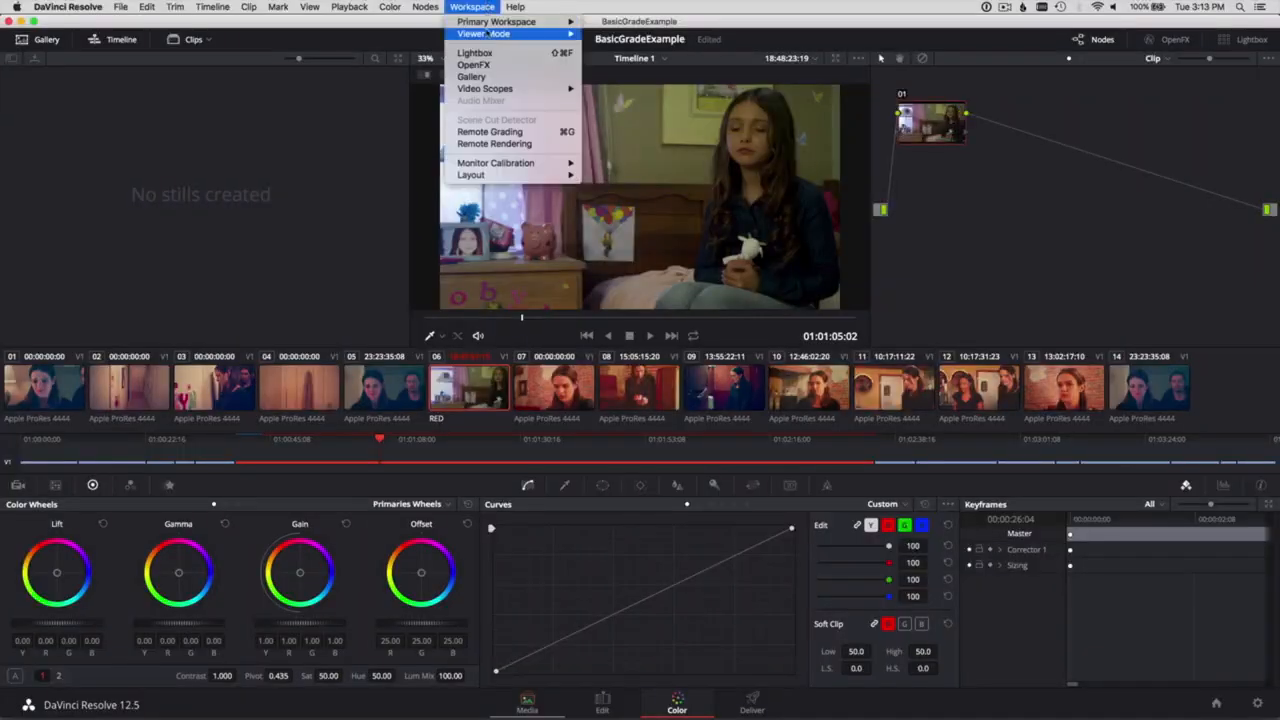
pyautogui.moveTo(488, 36)
pyautogui.click(600, 45)
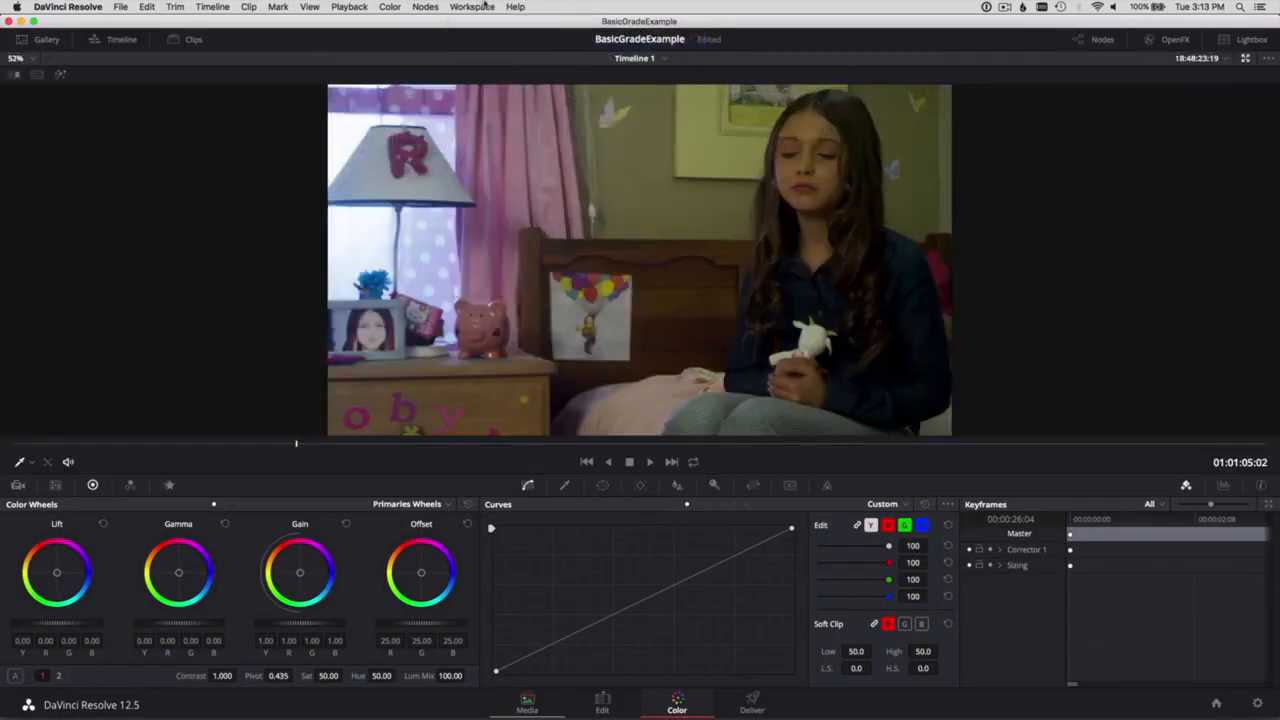
pyautogui.click(484, 6)
pyautogui.click(617, 45)
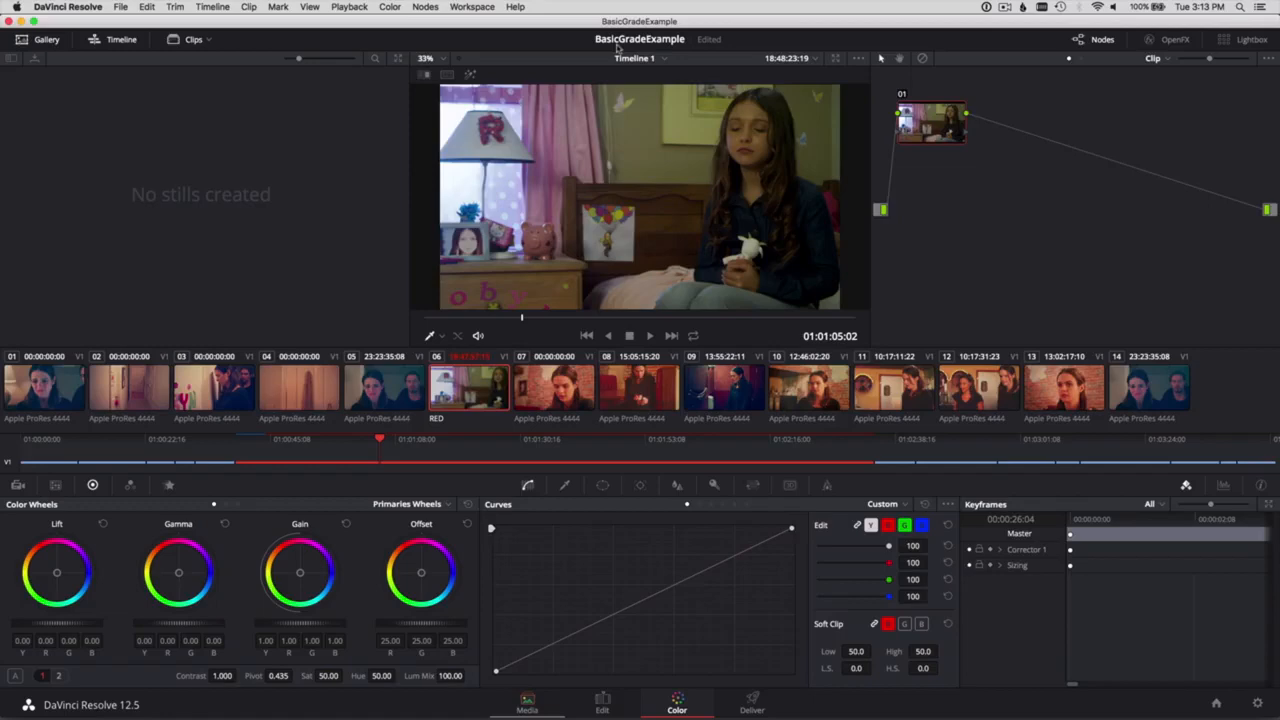
# - Advance through clip 06 frame by frame from the current playhead position
pyautogui.press('Right')
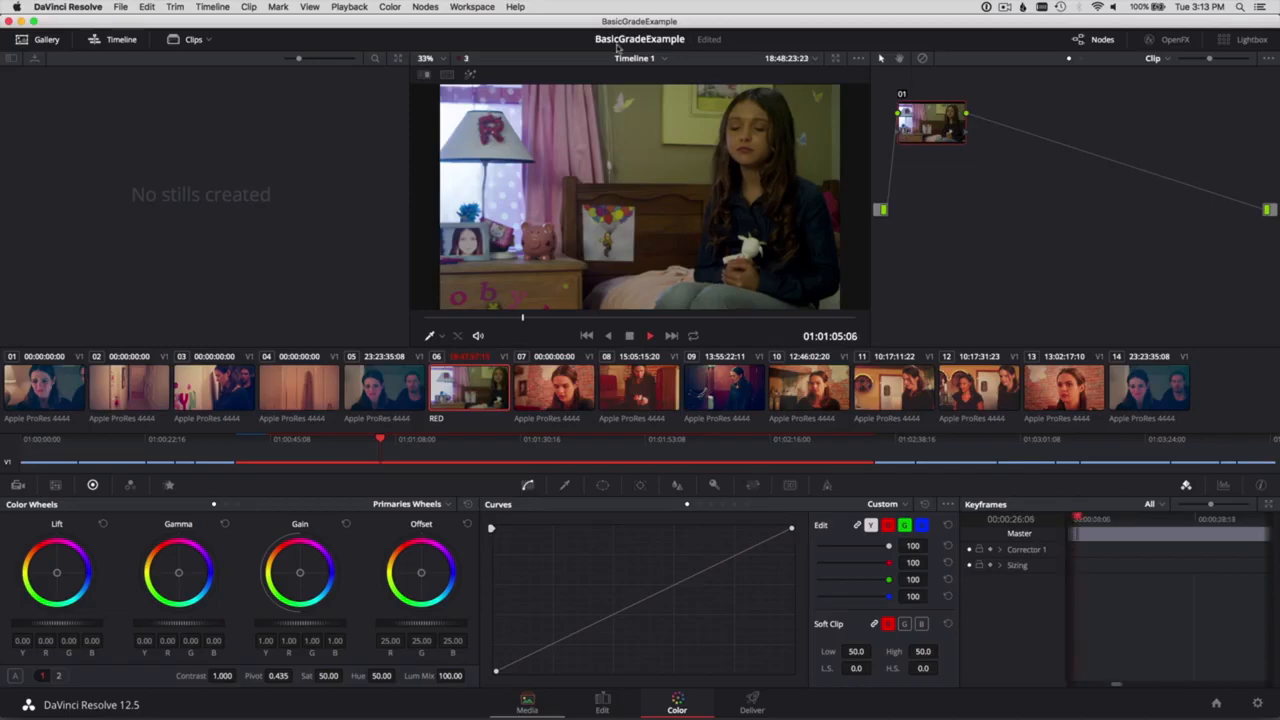
pyautogui.press('Right')
pyautogui.press('Right')
pyautogui.press('Right')
pyautogui.press('Right')
pyautogui.press('Right')
pyautogui.press('Right')
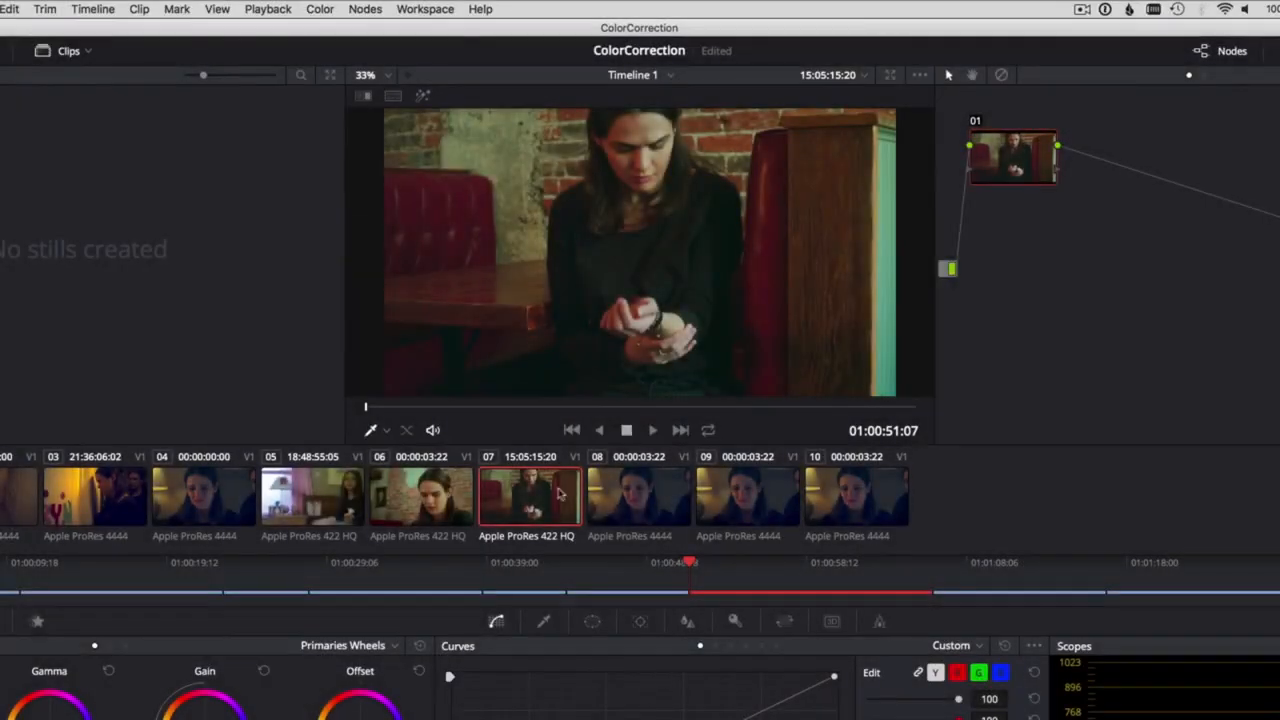
# - In the ColorCorrection project, play the timeline from clip 05, stop playback within clip 06, and toggle looping
pyautogui.click(351, 500)
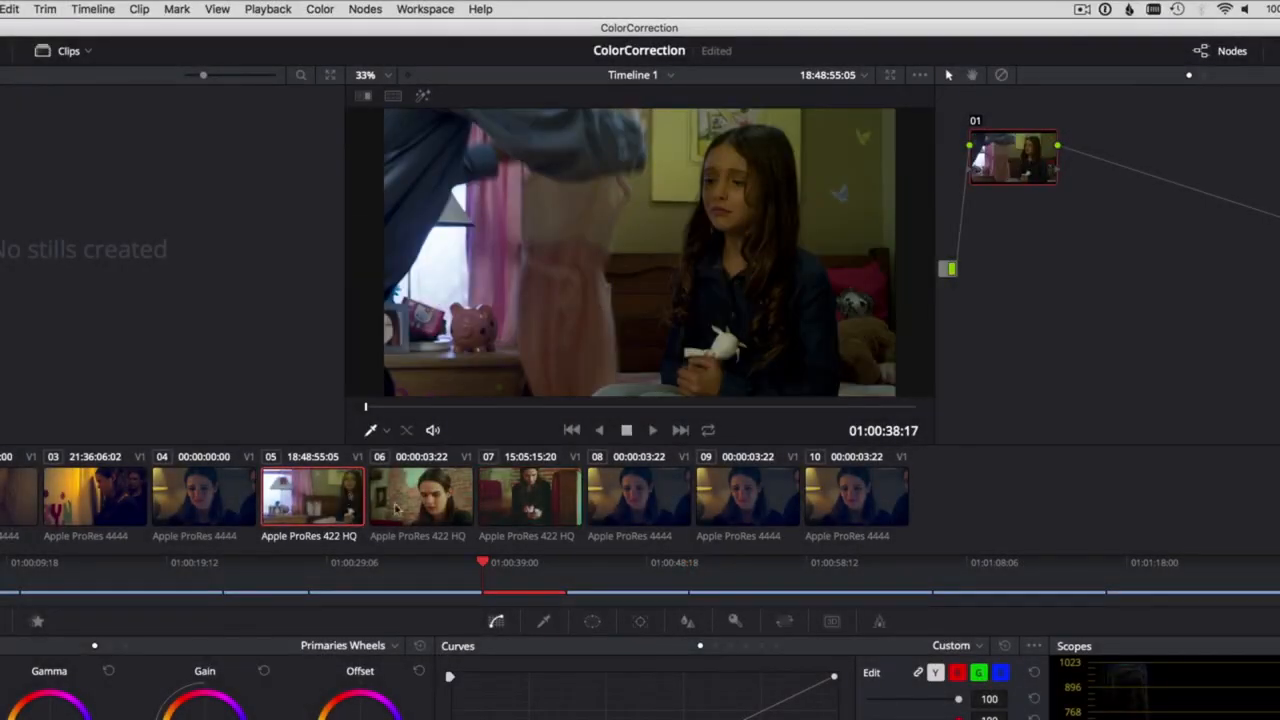
pyautogui.click(655, 432)
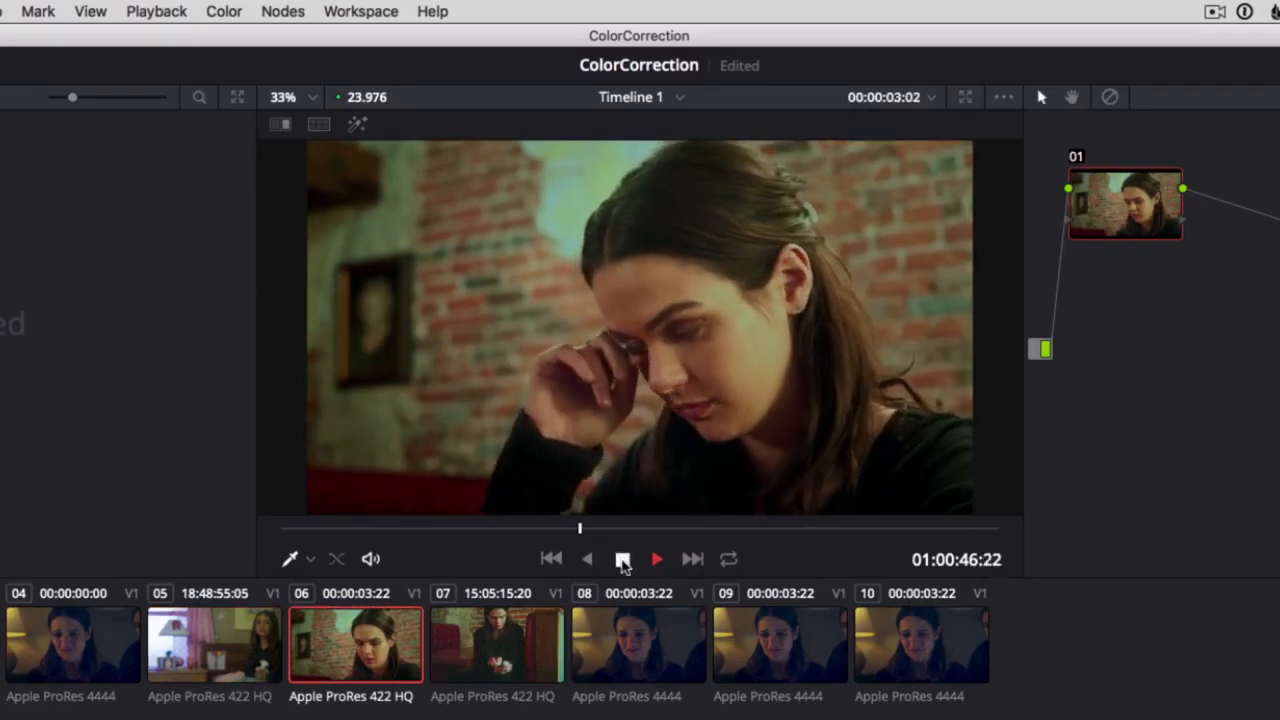
pyautogui.click(622, 560)
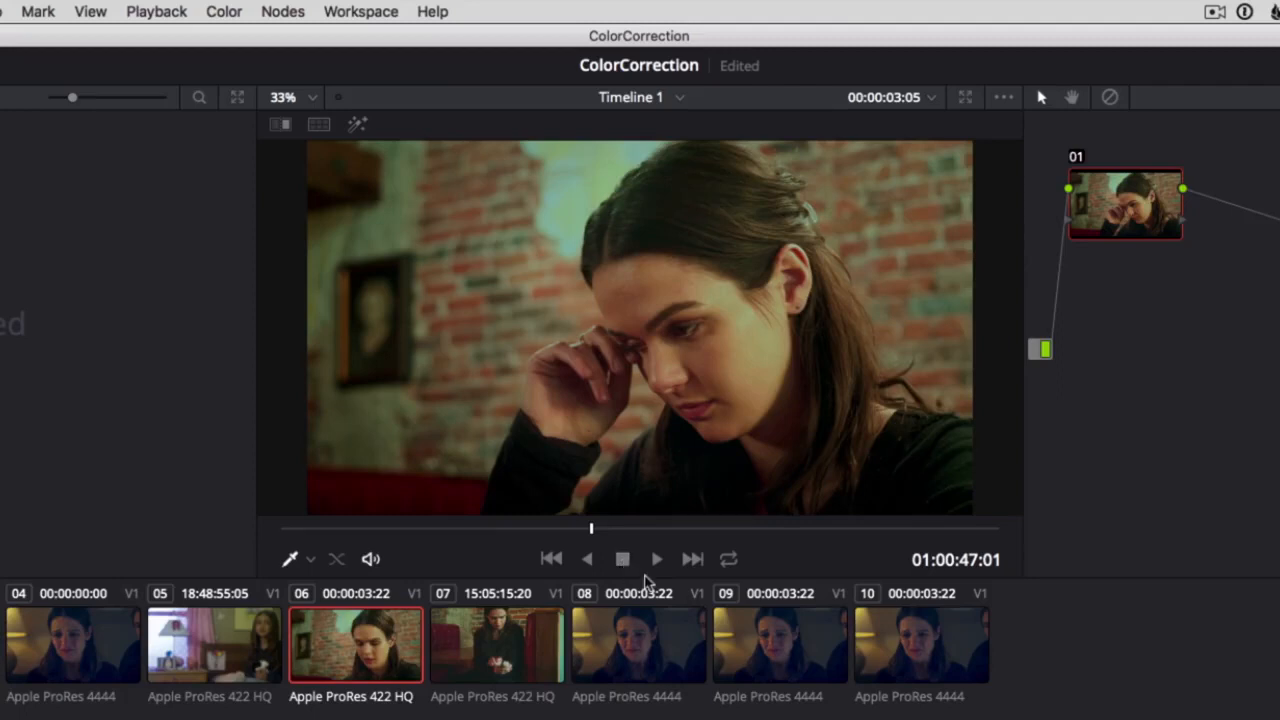
pyautogui.click(729, 562)
# - Scrub a little way into RED clip 05 and examine the Camera Raw, Color Match, Color Wheels, RGB Mixer and Motion Effects palettes
pyautogui.click(226, 670)
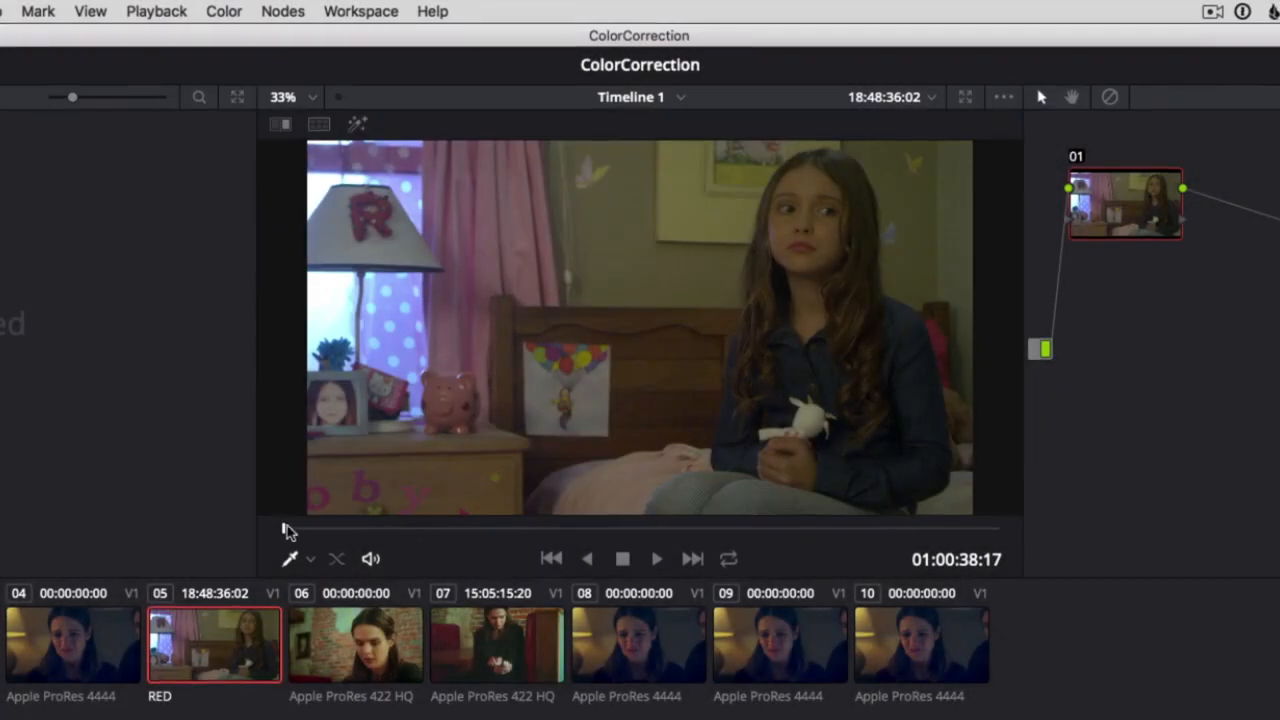
pyautogui.moveTo(286, 529); pyautogui.dragTo(352, 533)
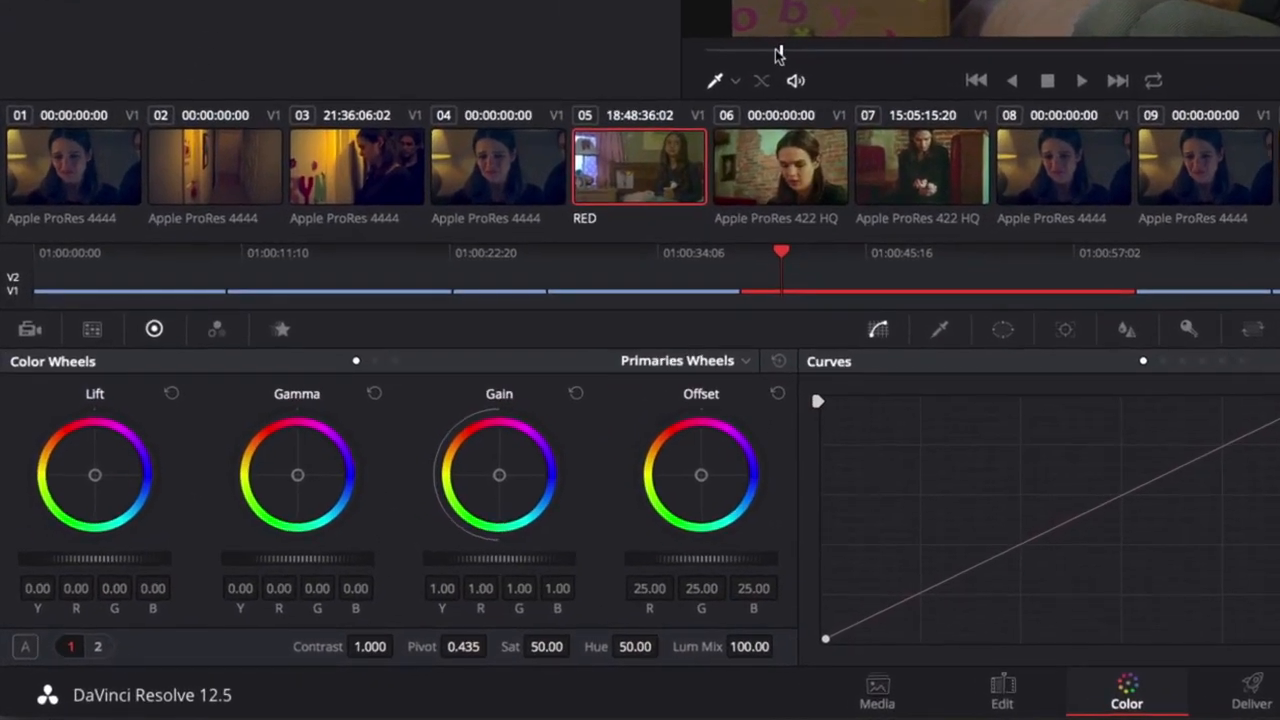
pyautogui.click(30, 329)
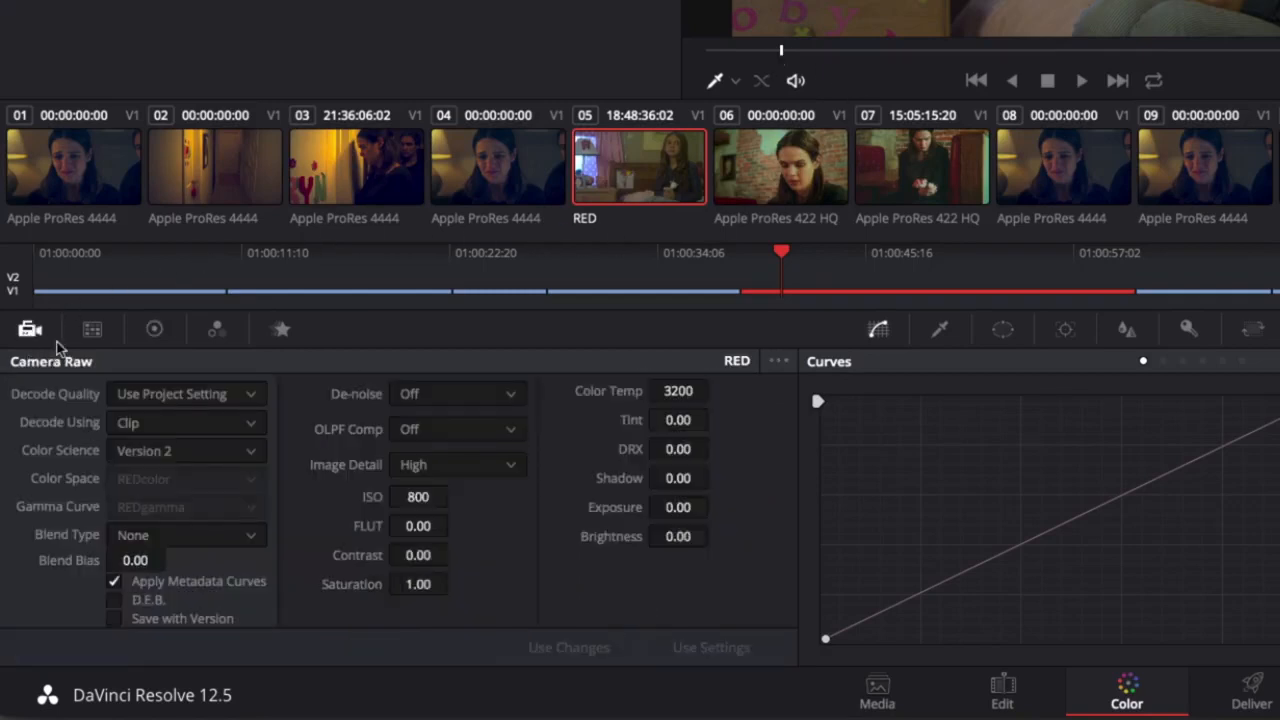
pyautogui.click(91, 331)
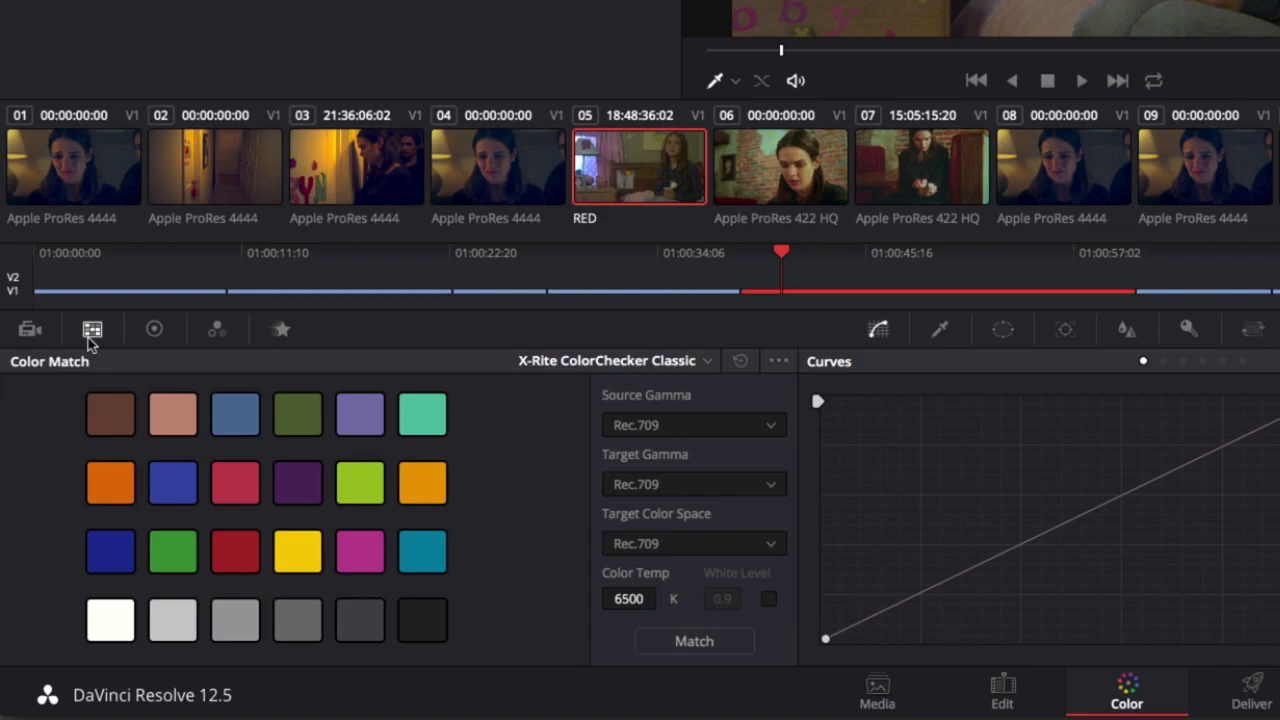
pyautogui.click(146, 337)
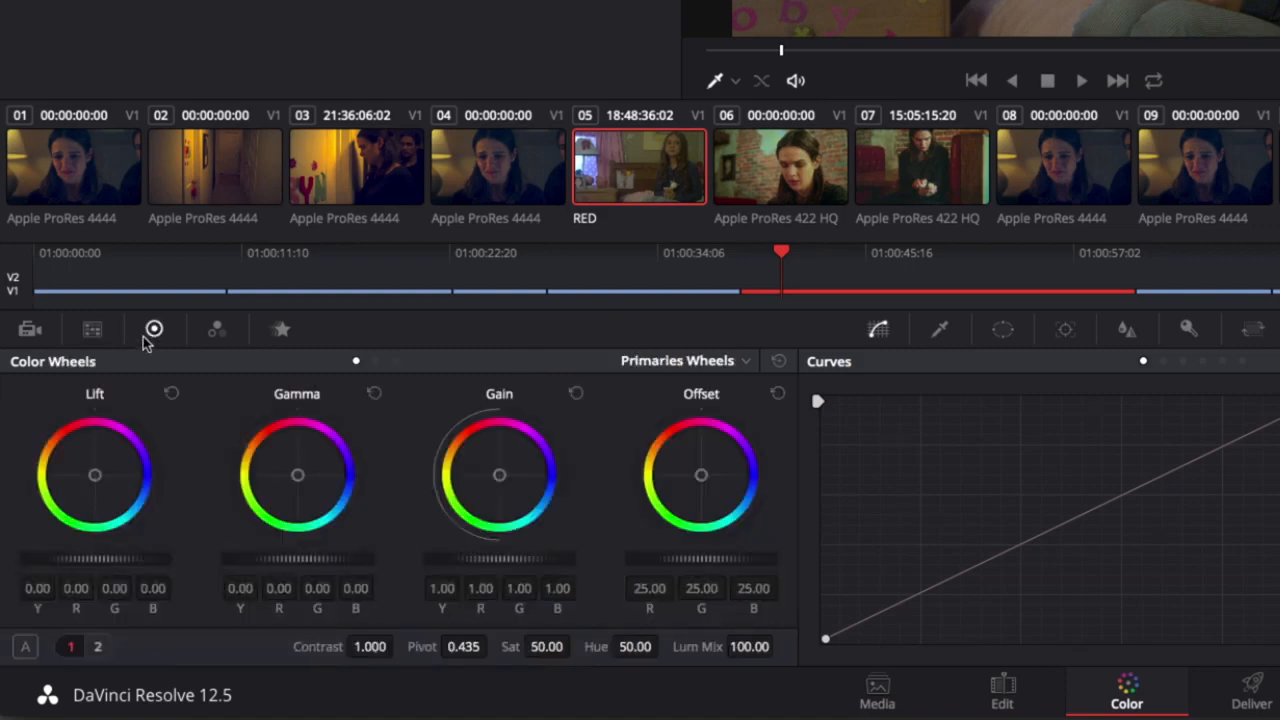
pyautogui.click(217, 333)
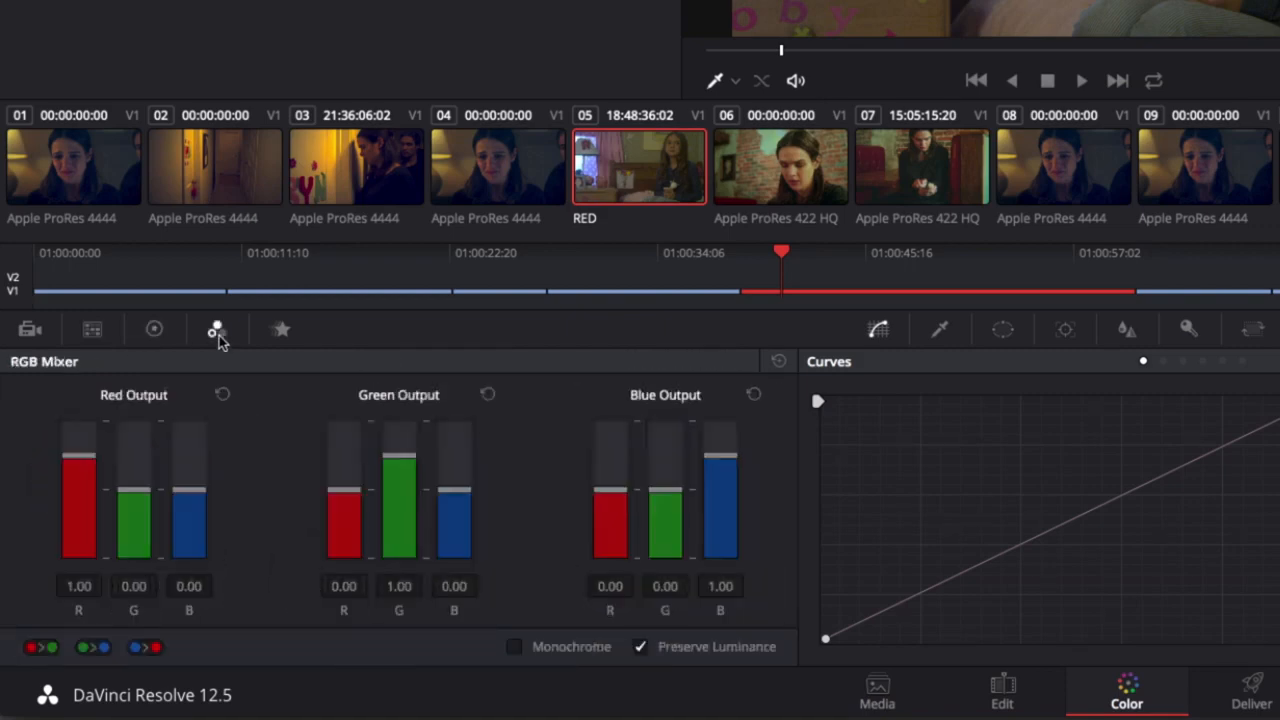
pyautogui.click(279, 333)
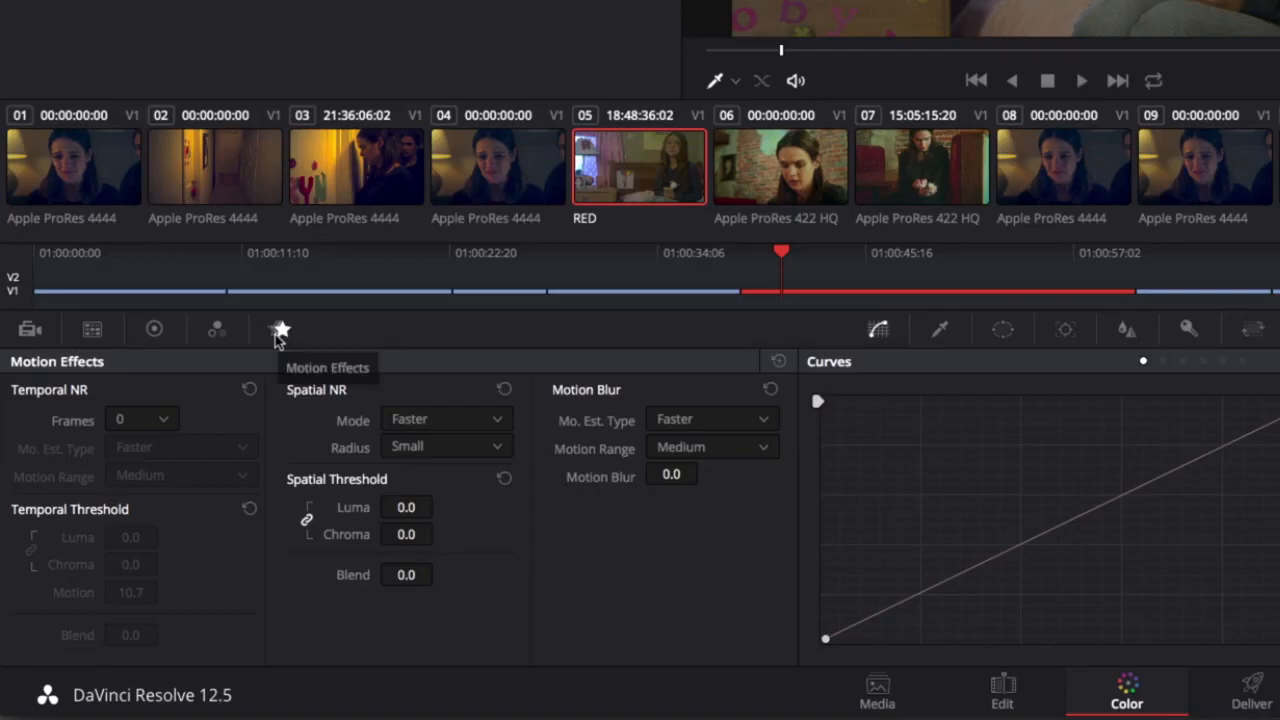
# - Return to the Color Wheels palette and choose the Primaries Wheels mode
pyautogui.click(157, 331)
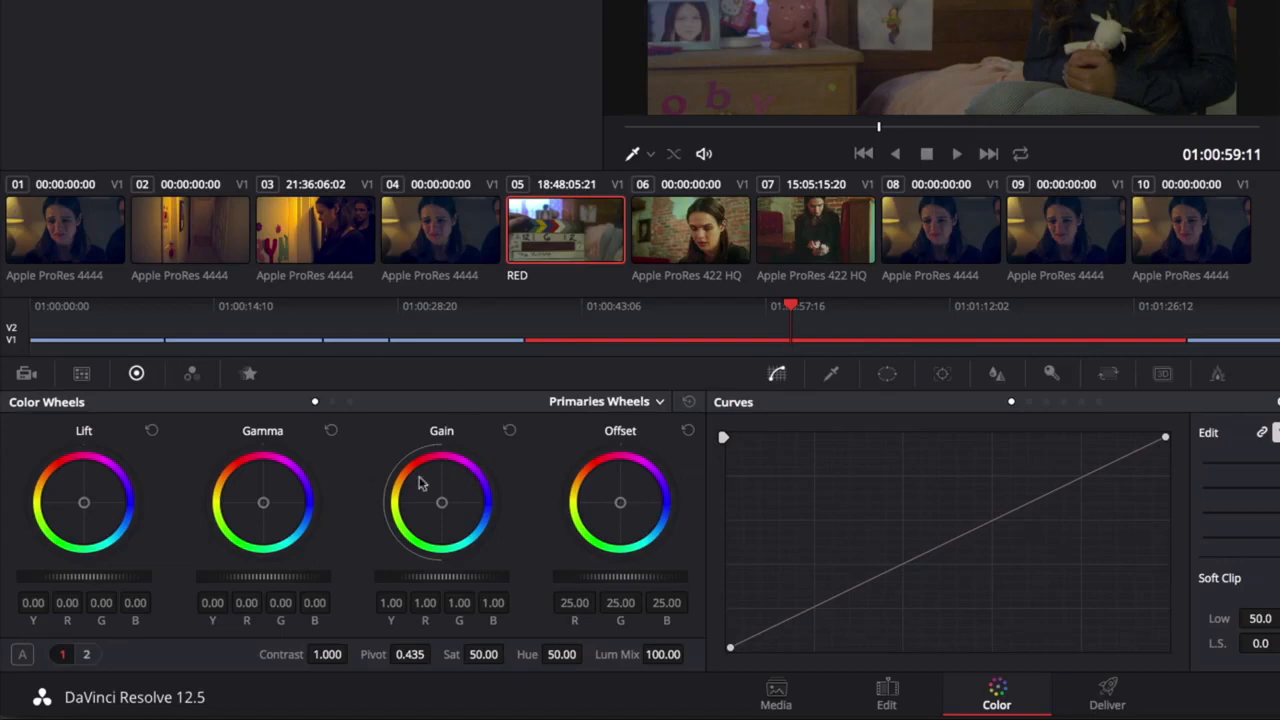
pyautogui.click(659, 402)
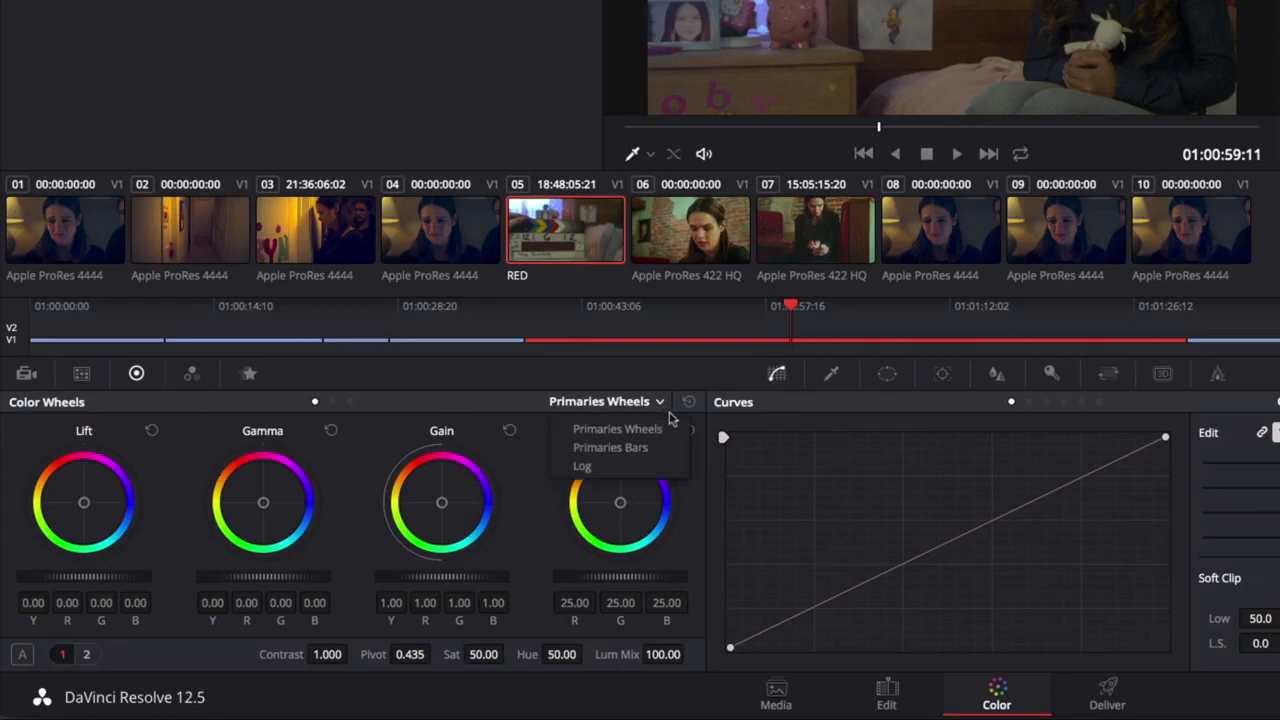
pyautogui.click(672, 428)
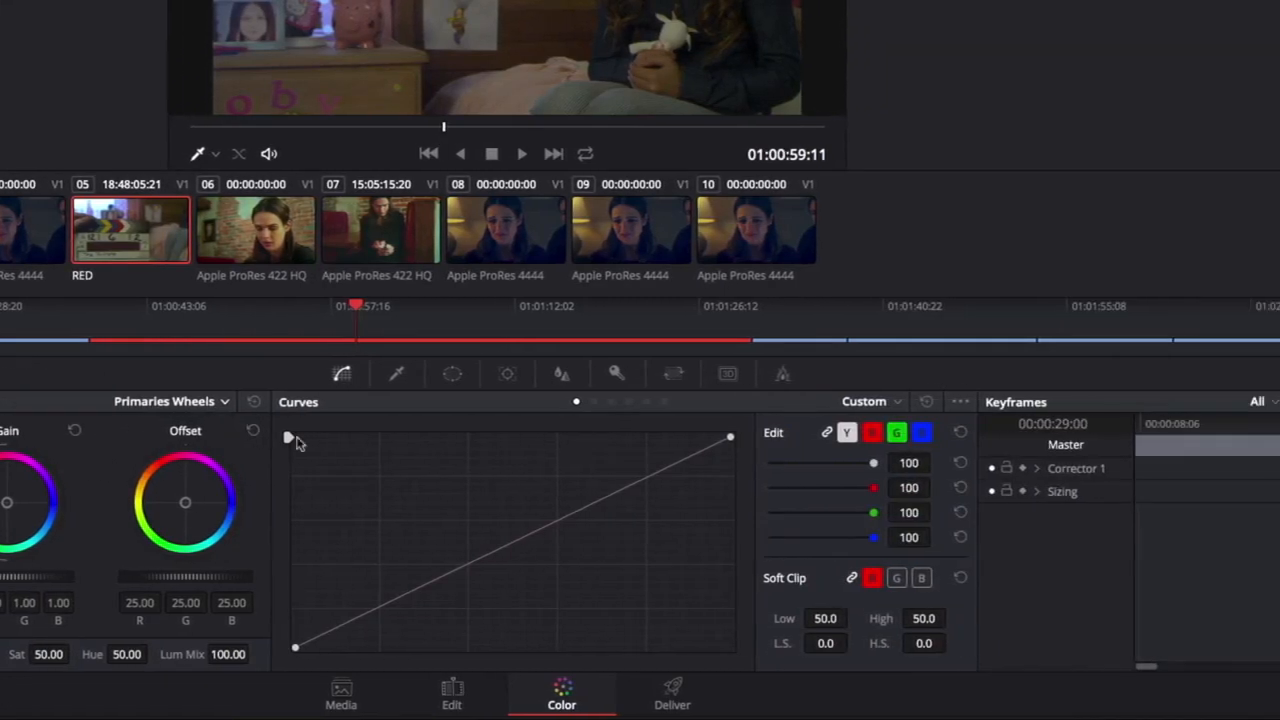
# - Display the video scopes and set them to Parade
pyautogui.click(1197, 373)
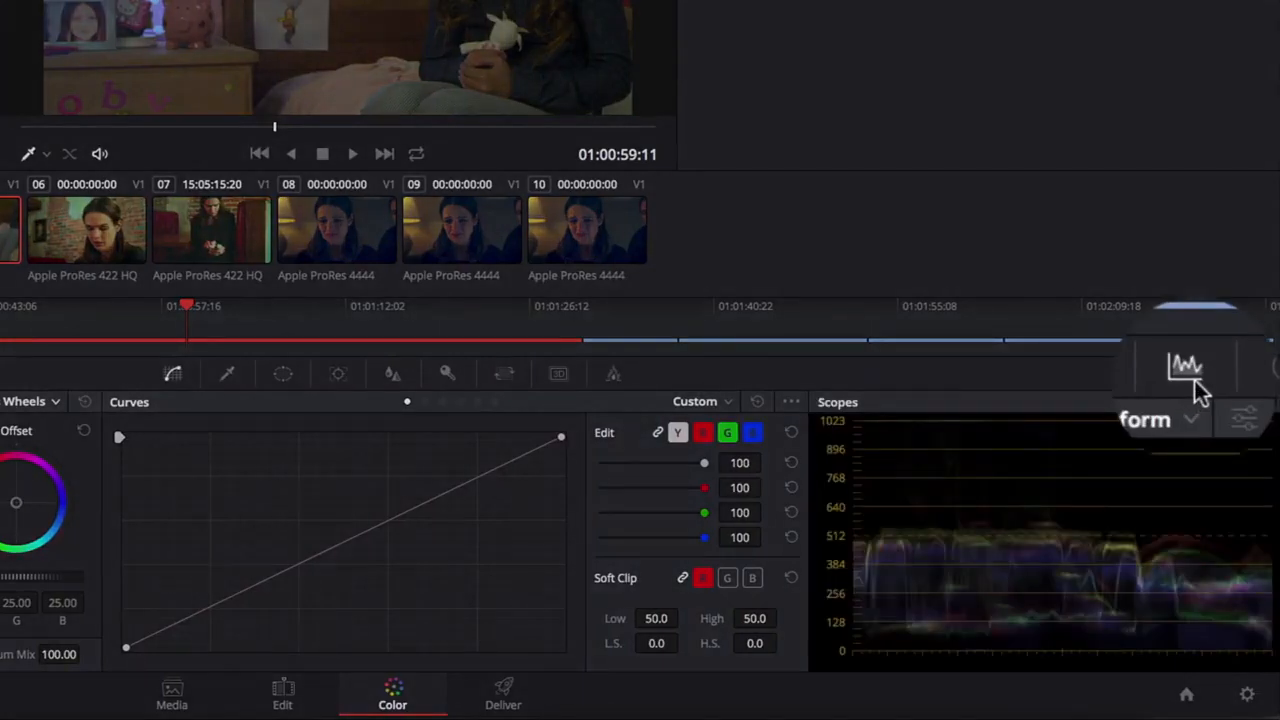
pyautogui.click(1199, 404)
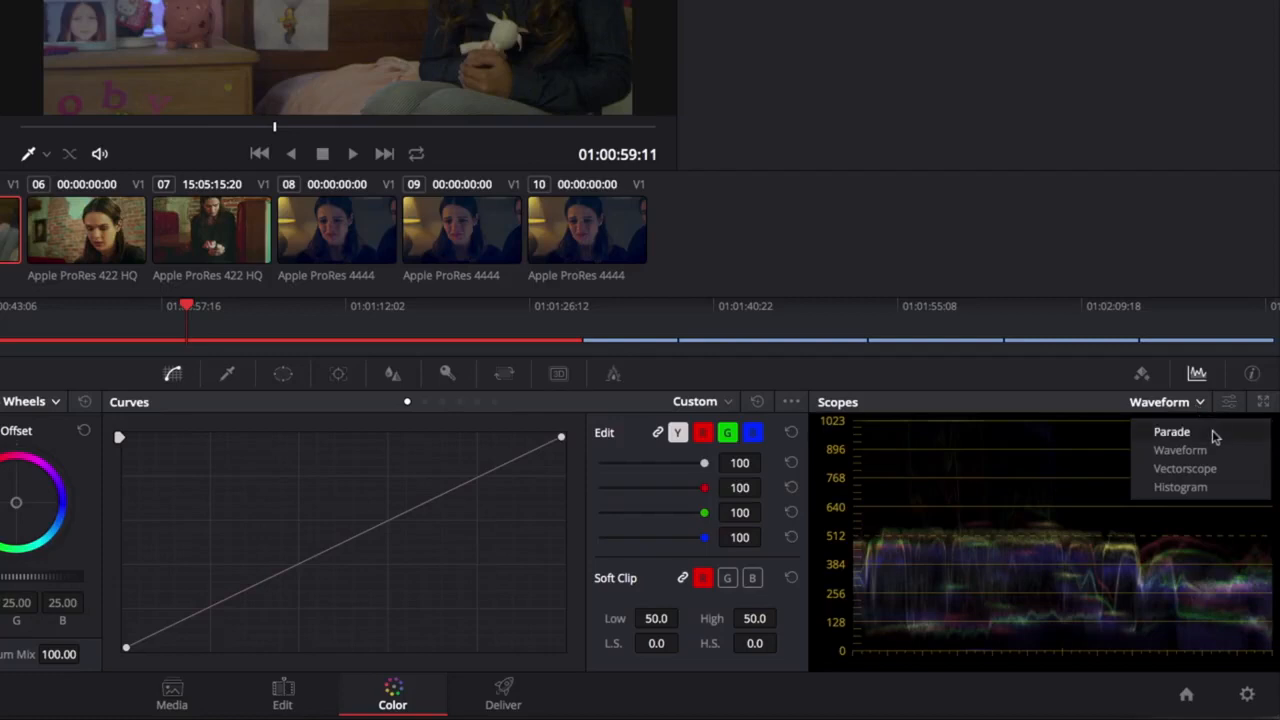
pyautogui.click(1172, 432)
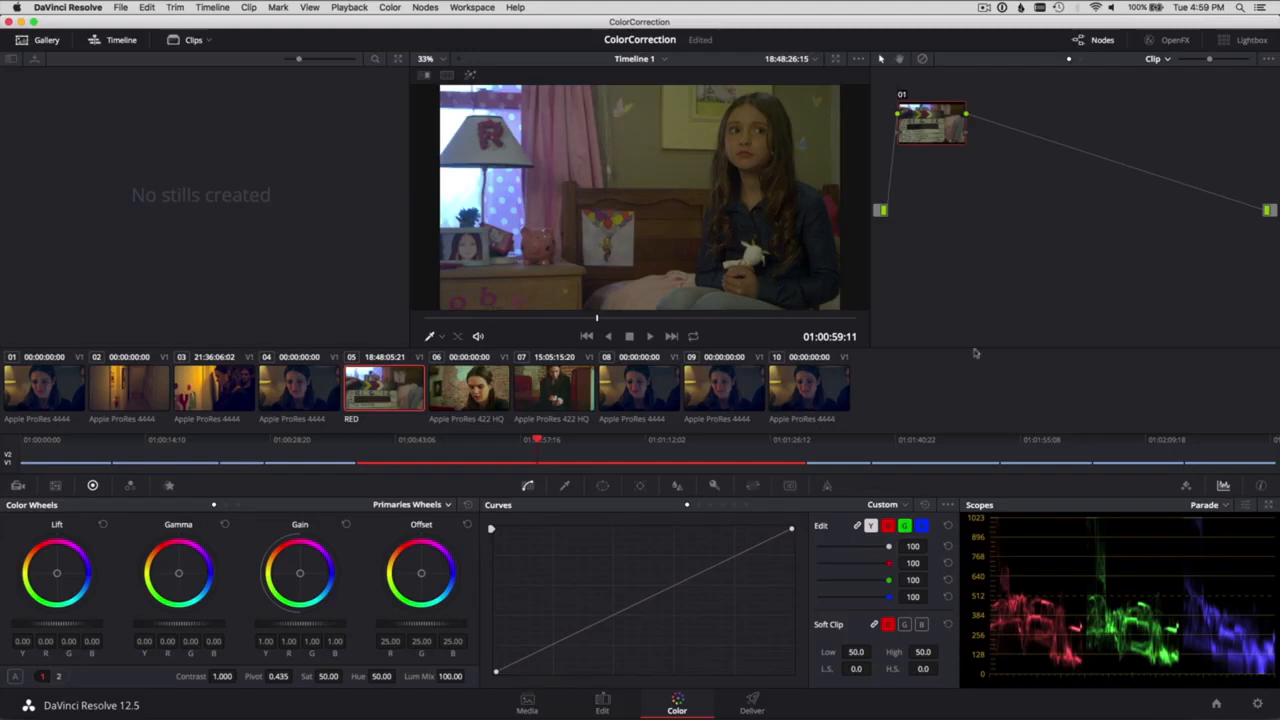
# - Scrub RED clip 05 back to the slate and lower its overall Lift to -0.05
pyautogui.moveTo(606, 322); pyautogui.dragTo(431, 321)
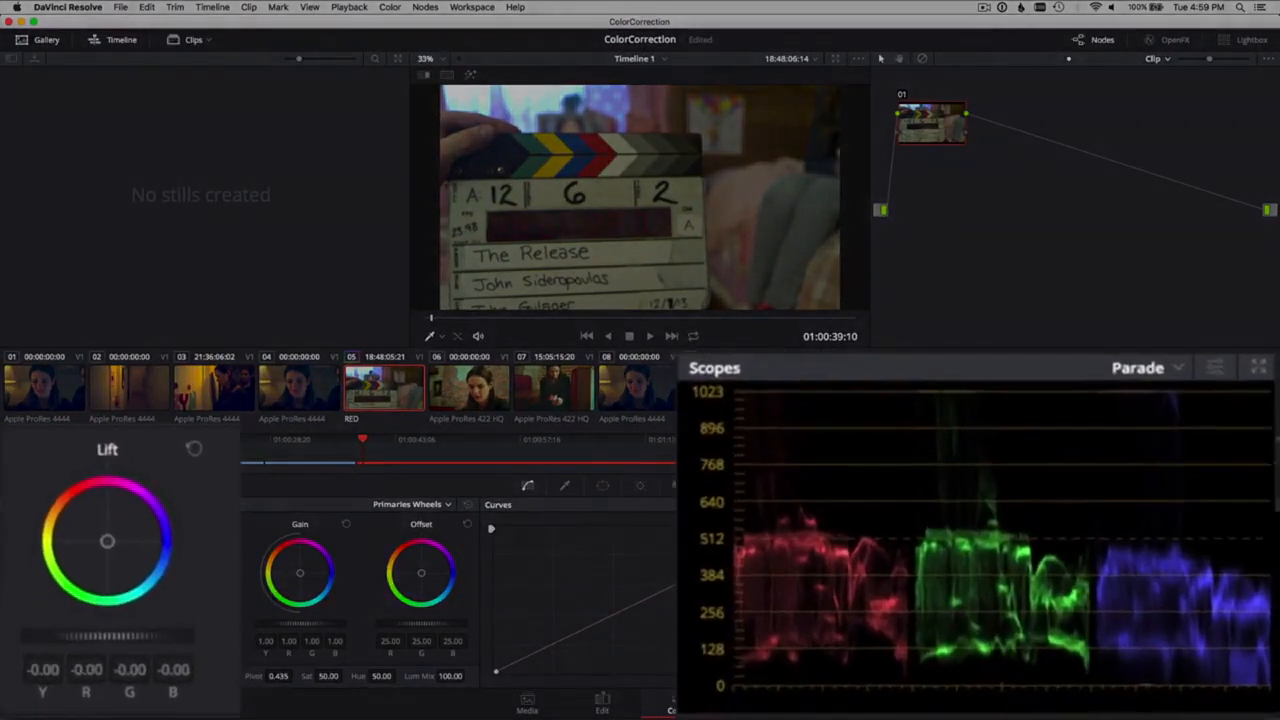
pyautogui.moveTo(124, 623); pyautogui.dragTo(102, 623)
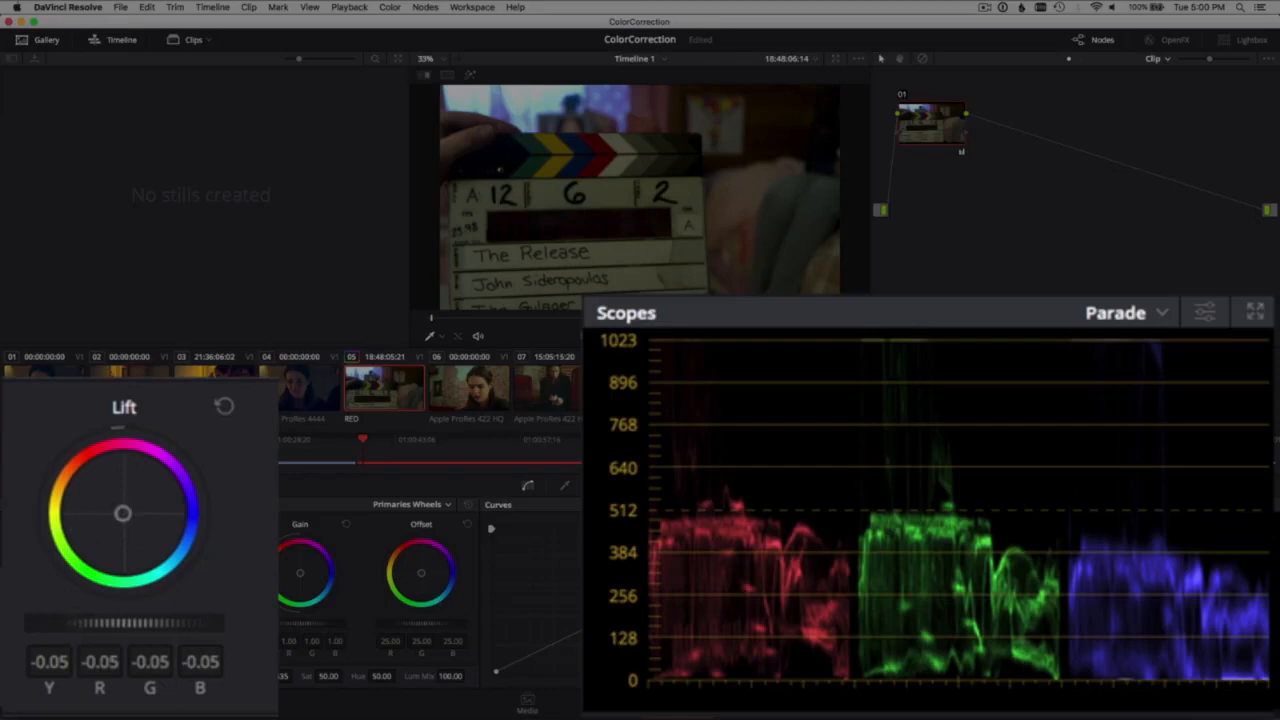
pyautogui.moveTo(124, 623); pyautogui.dragTo(126, 623)
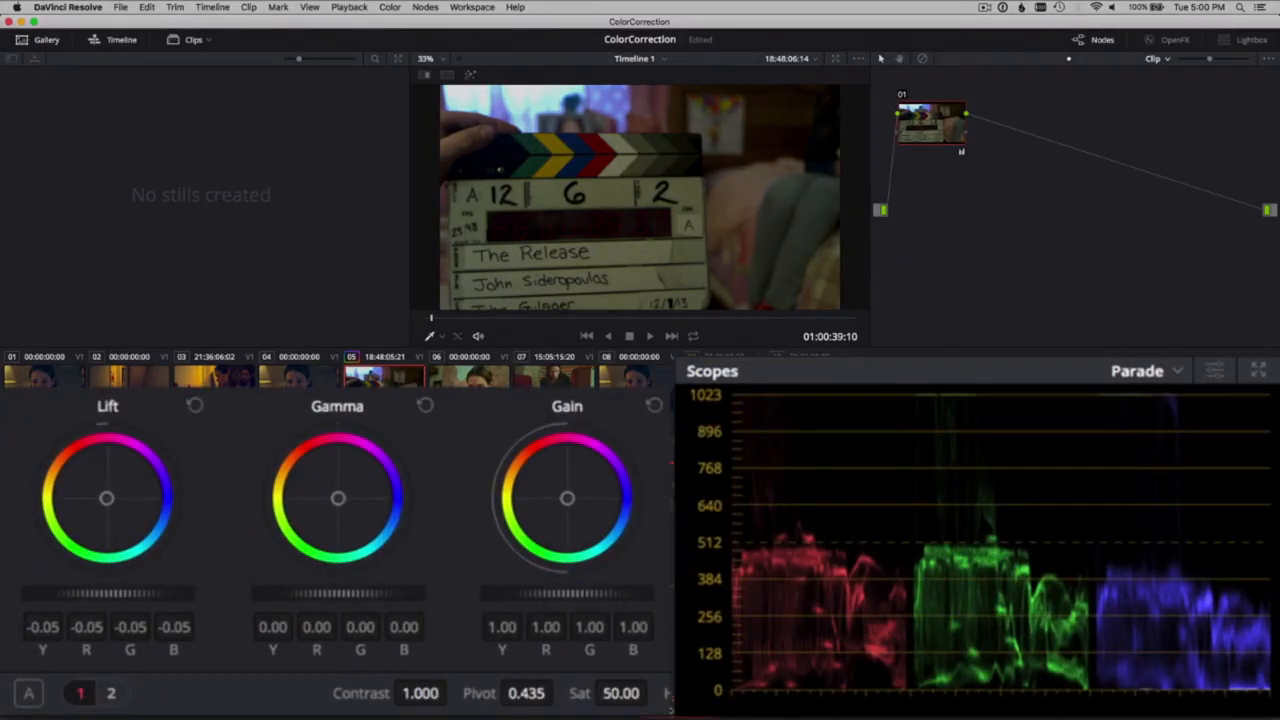
# - Raise the slate shot's Gain and shift it toward blue, reaching Y 1.72, R 1.71, G 1.69, B 1.96
pyautogui.moveTo(567, 593); pyautogui.dragTo(663, 593)
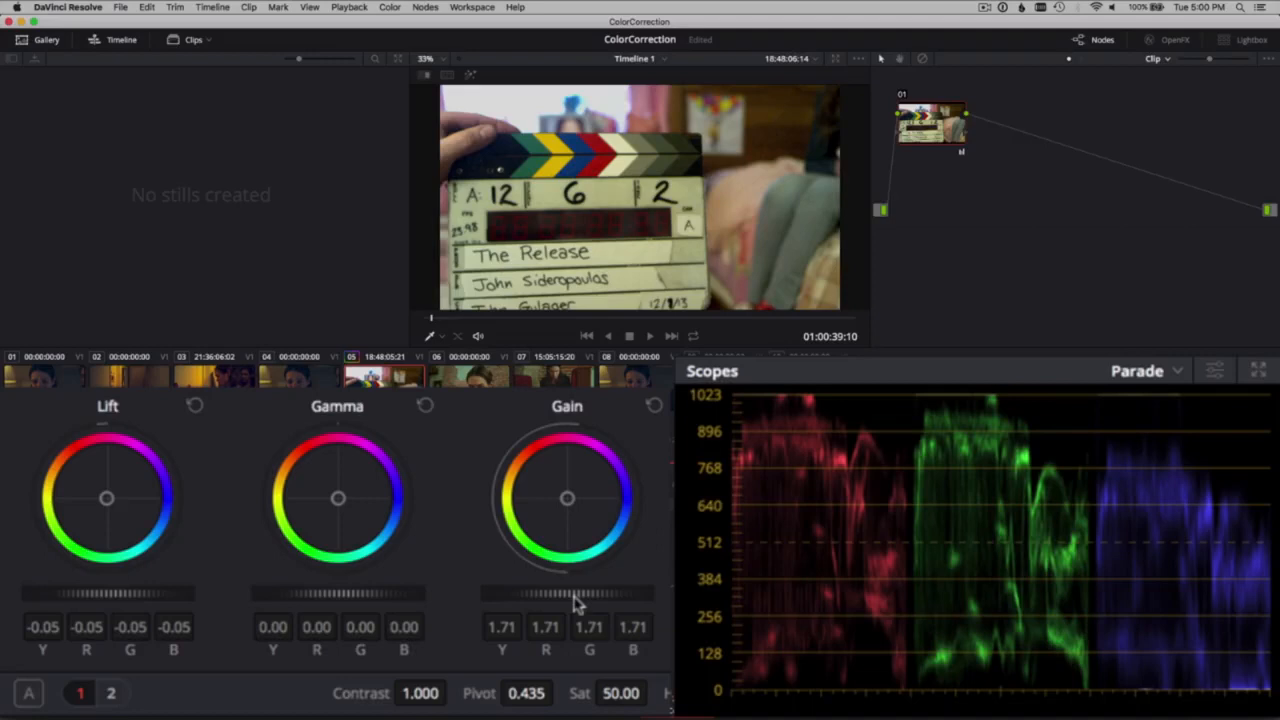
pyautogui.moveTo(571, 503); pyautogui.dragTo(574, 498)
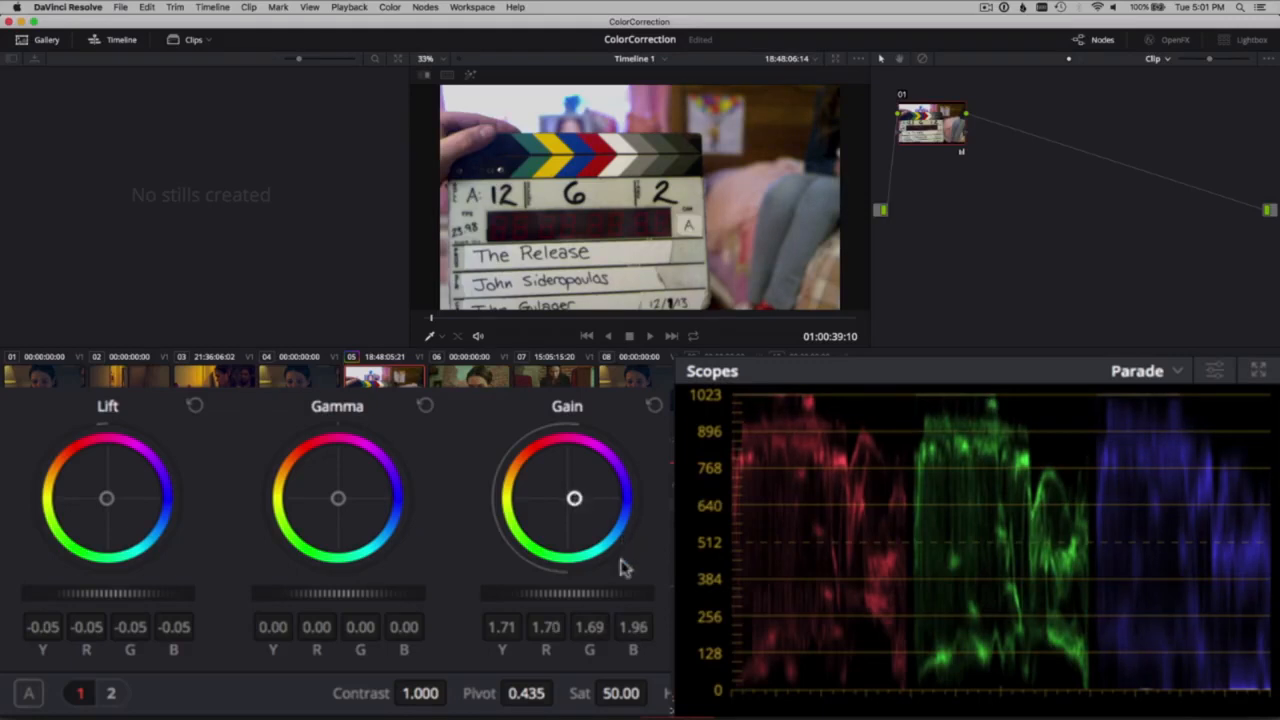
pyautogui.moveTo(594, 596)
pyautogui.mouseDown()
pyautogui.moveTo(576, 596)
pyautogui.moveTo(598, 596)
pyautogui.mouseUp()
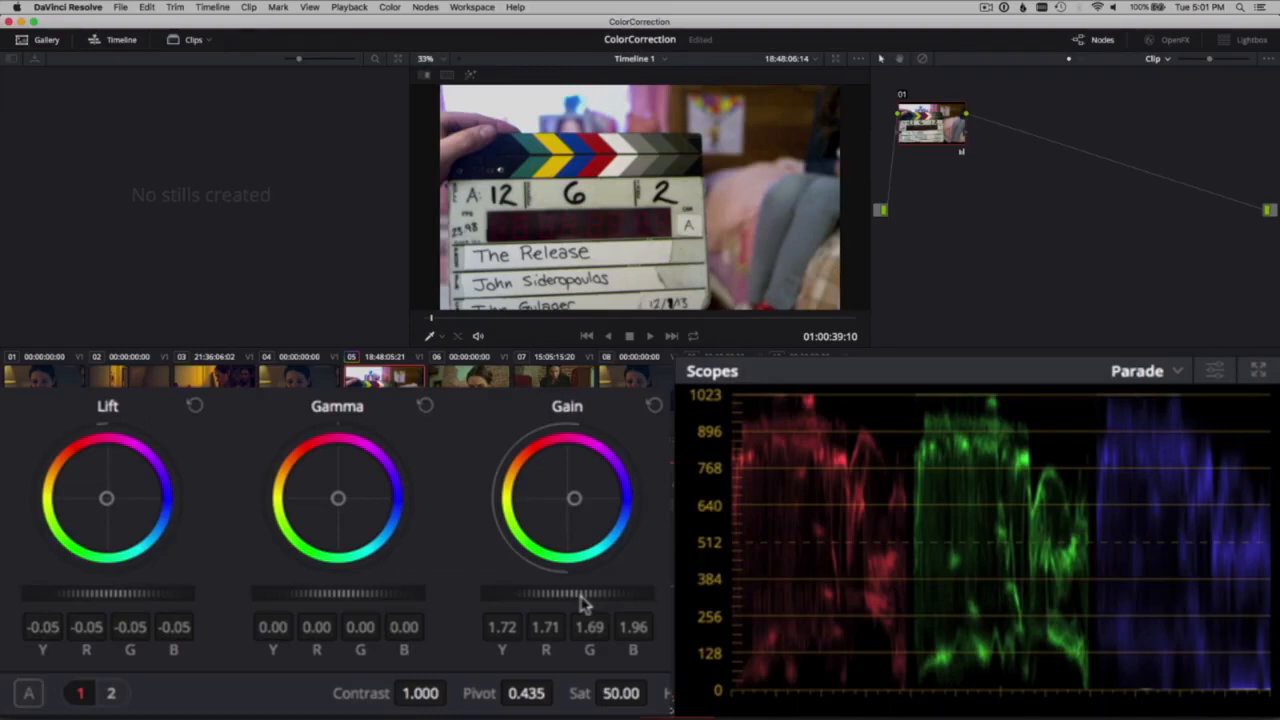
# - Rebalance the slate's exposure with Gain at Y 1.38, R 1.37, G 1.36, B 1.63, Lift at -0.02 and Gamma at -0.06
pyautogui.moveTo(583, 600); pyautogui.dragTo(473, 600)
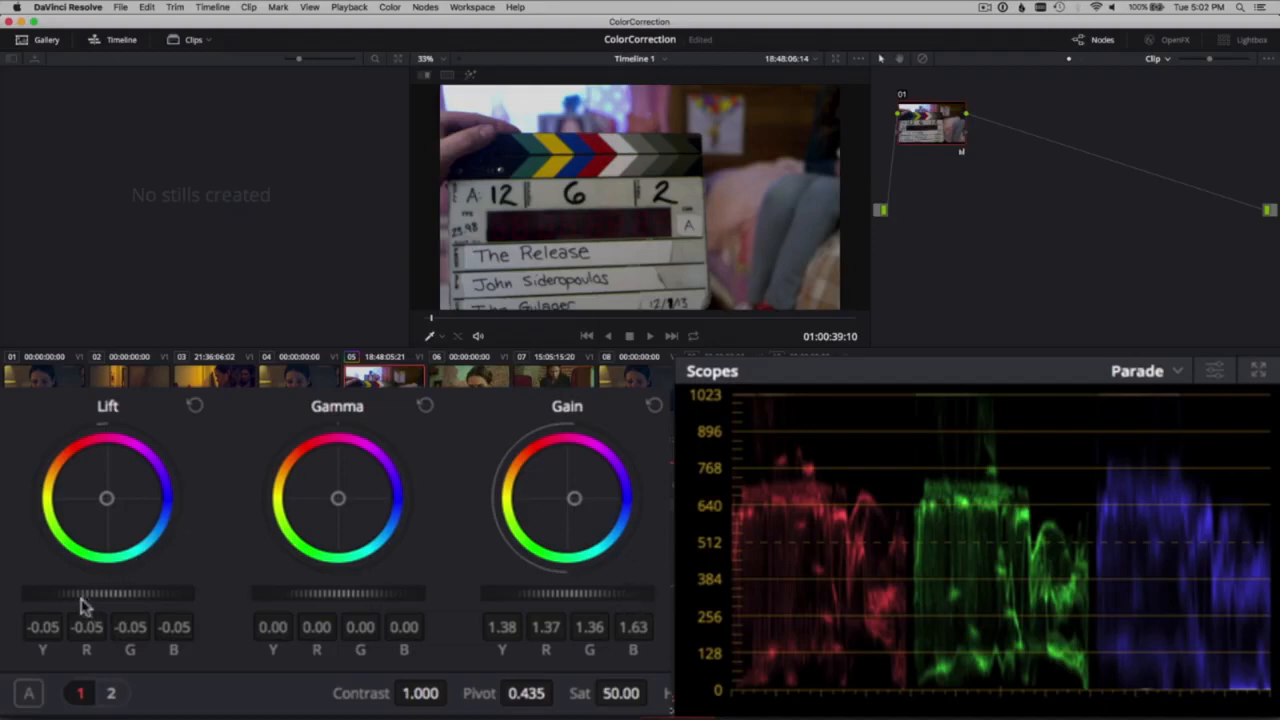
pyautogui.moveTo(82, 603); pyautogui.dragTo(118, 603)
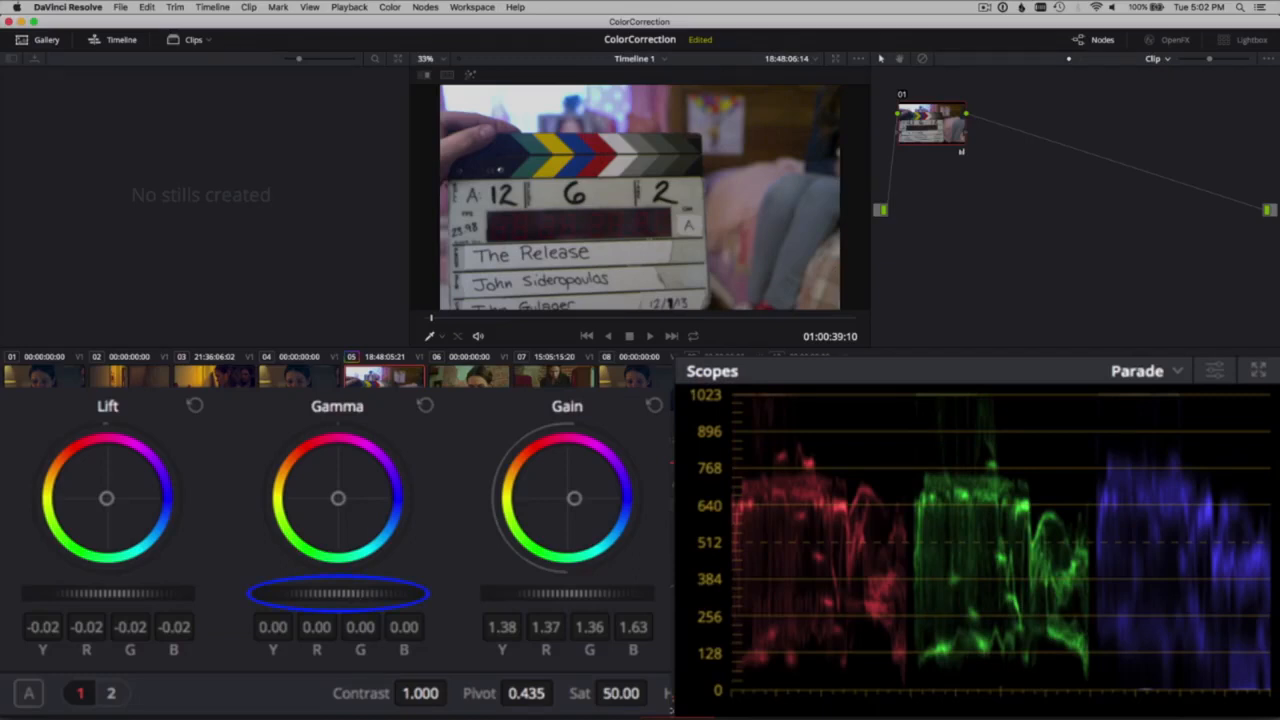
pyautogui.moveTo(338, 593)
pyautogui.mouseDown()
pyautogui.moveTo(314, 593)
pyautogui.moveTo(334, 601)
pyautogui.mouseUp()
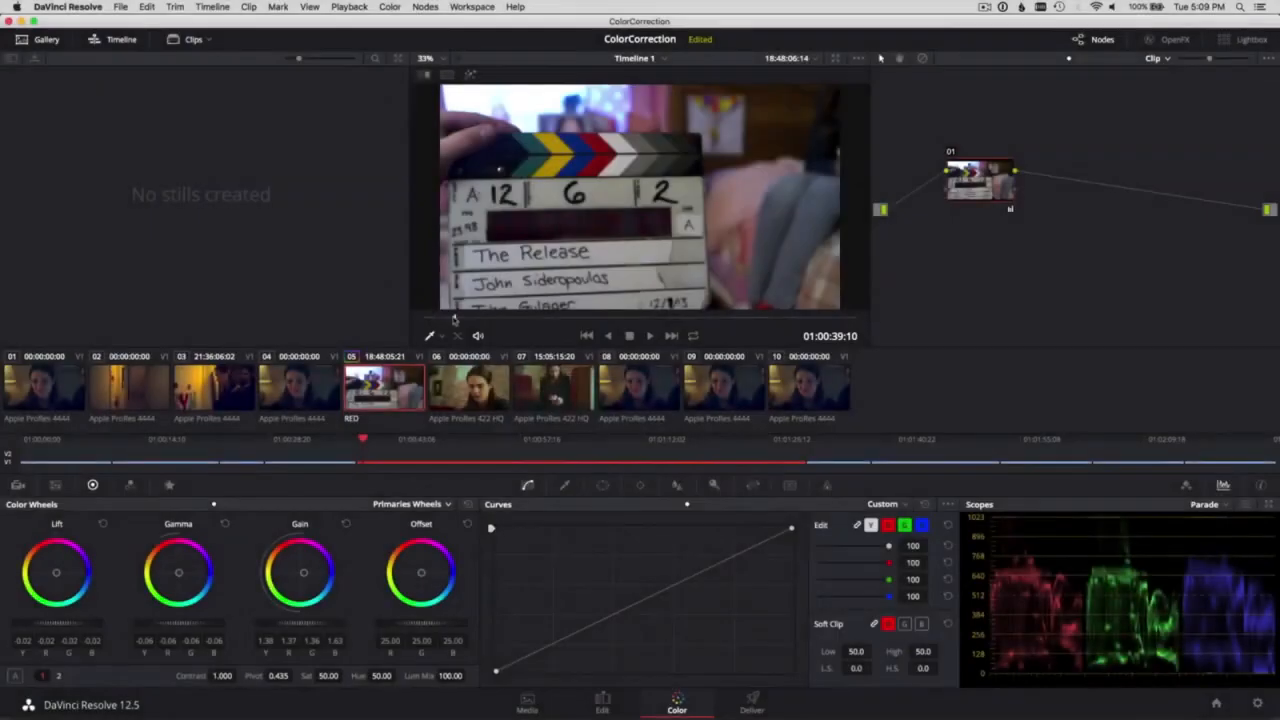
# - Scrub clip 05 to the girl at 01:00:58:15, raise Lift to about 0.00 and Gain to Y 1.49, and lower Gamma slightly
pyautogui.moveTo(454, 318); pyautogui.dragTo(588, 326)
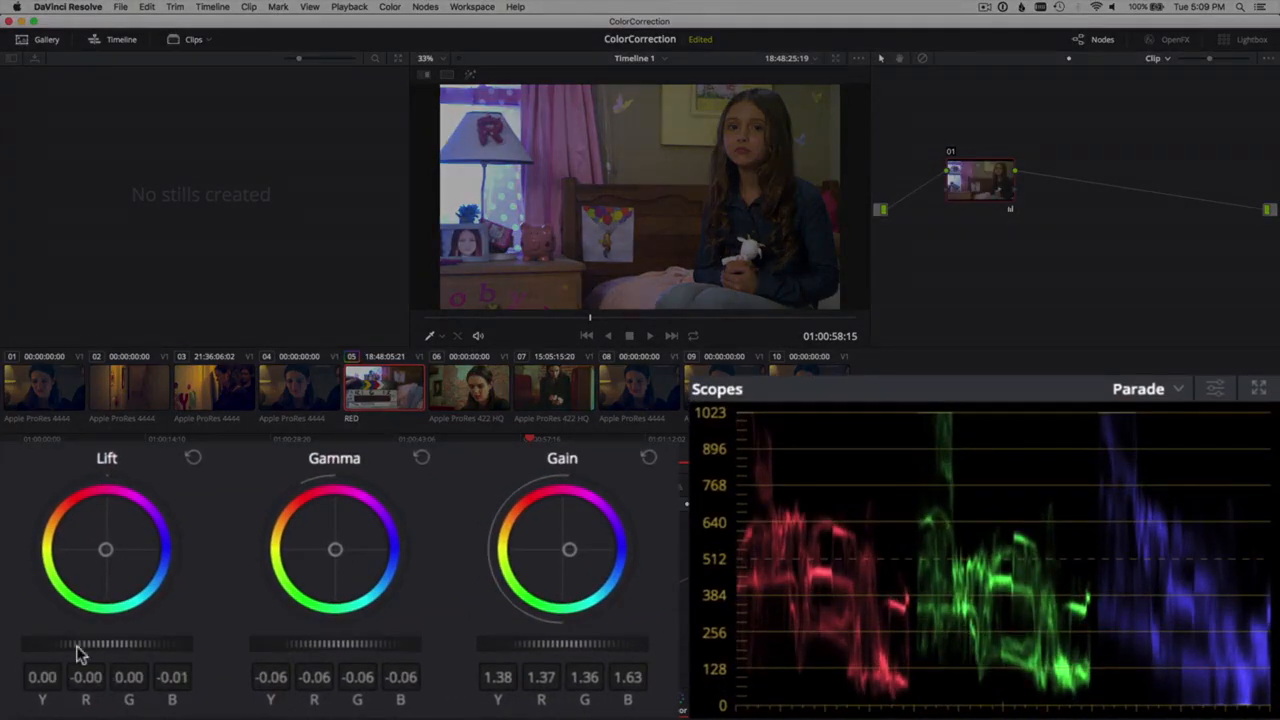
pyautogui.moveTo(546, 645)
pyautogui.mouseDown()
pyautogui.moveTo(586, 645)
pyautogui.moveTo(566, 645)
pyautogui.mouseUp()
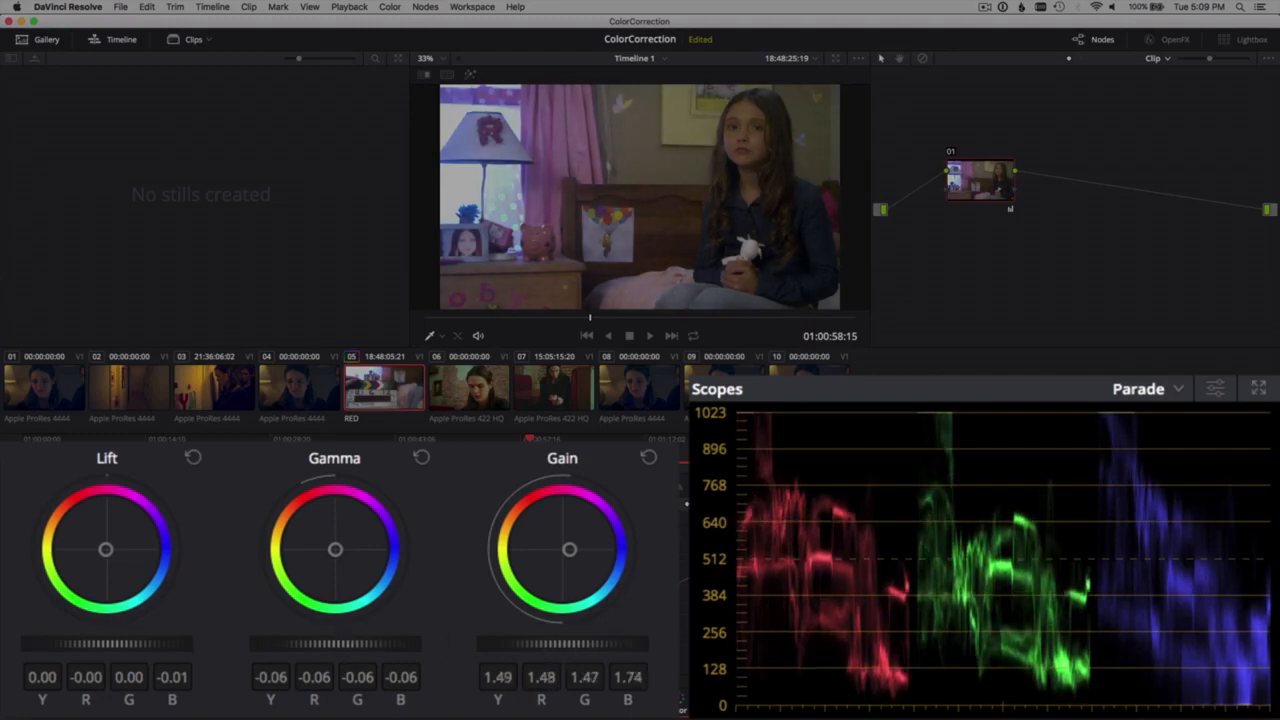
pyautogui.moveTo(335, 643); pyautogui.dragTo(324, 643)
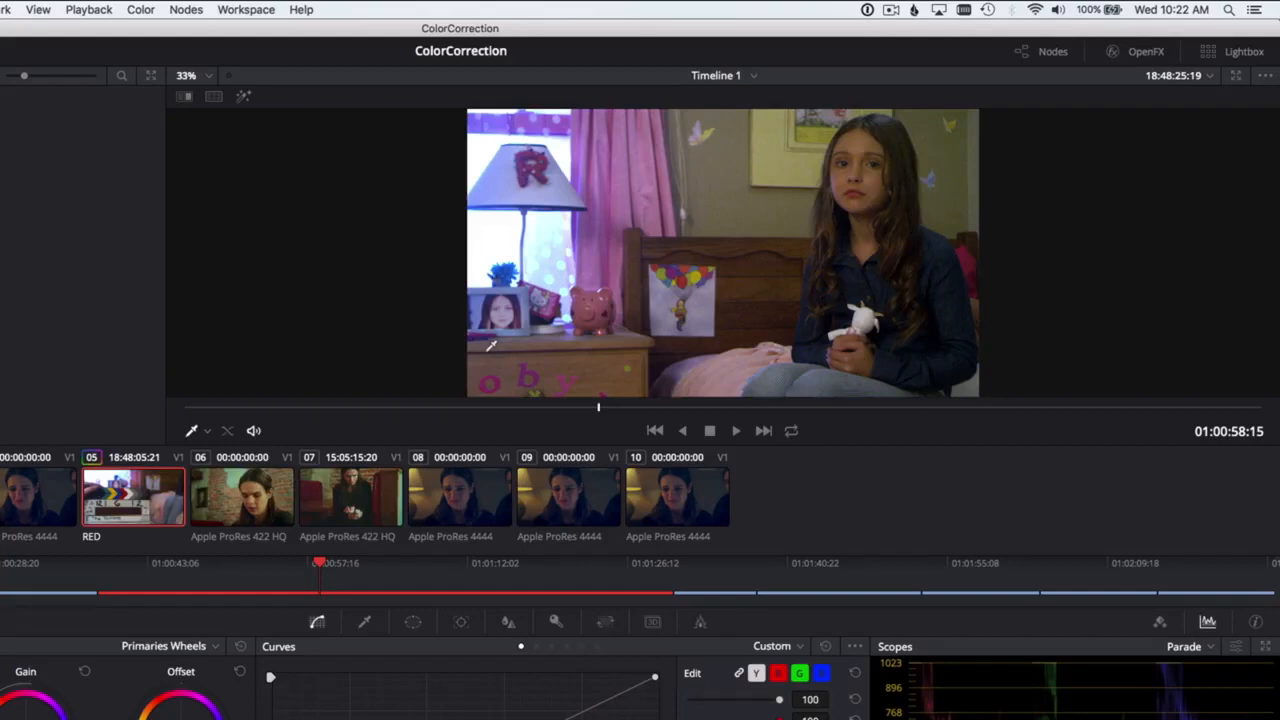
# - Show the node graph and switch the viewer to Enhanced Viewer mode
pyautogui.click(1055, 57)
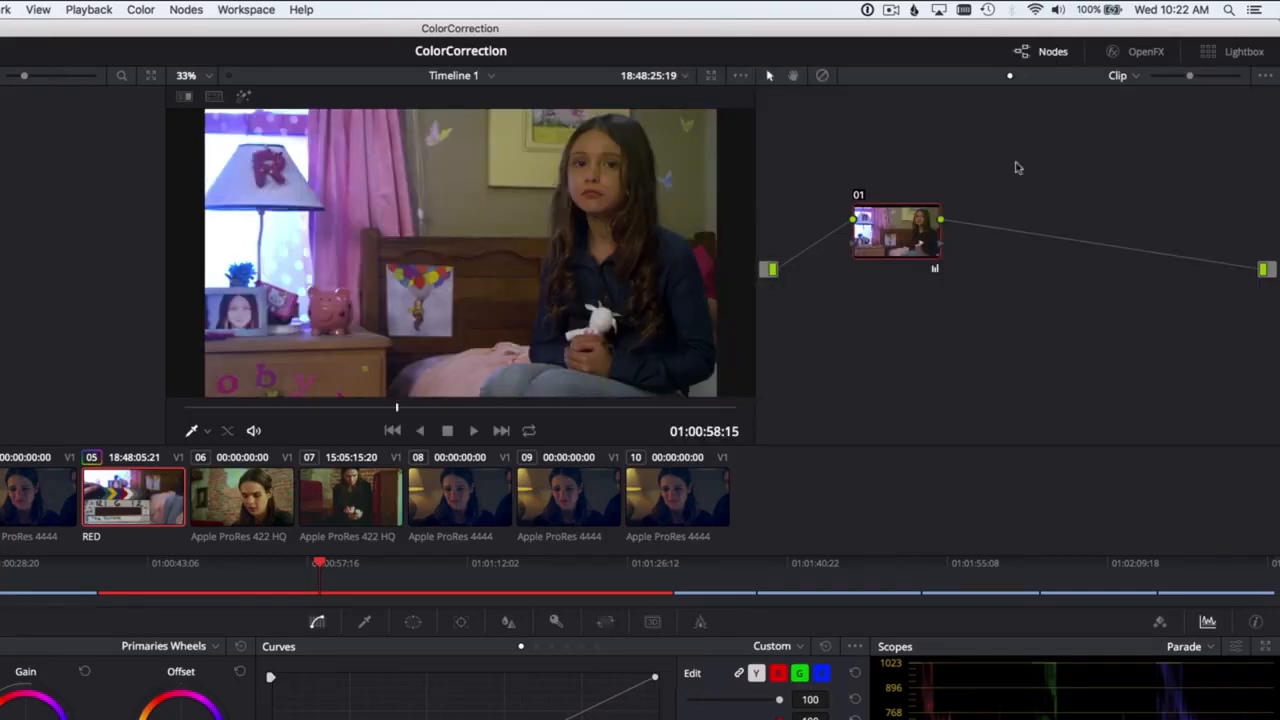
pyautogui.click(246, 9)
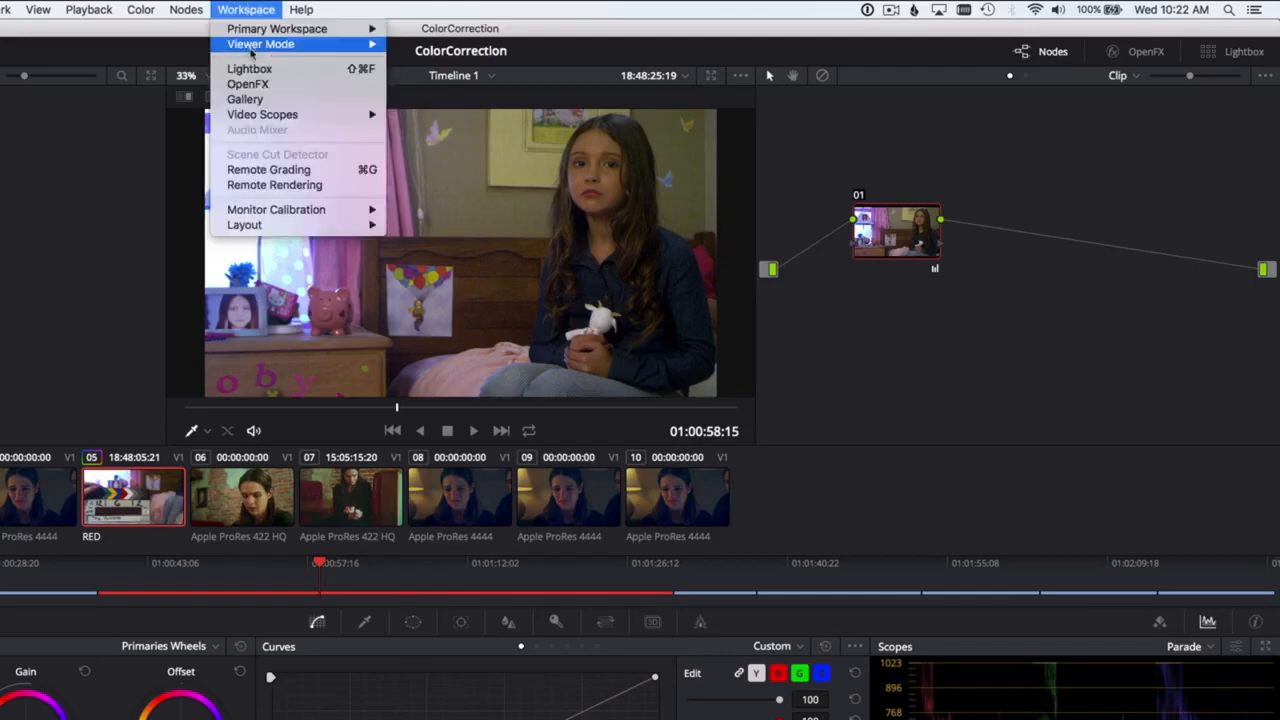
pyautogui.moveTo(250, 45)
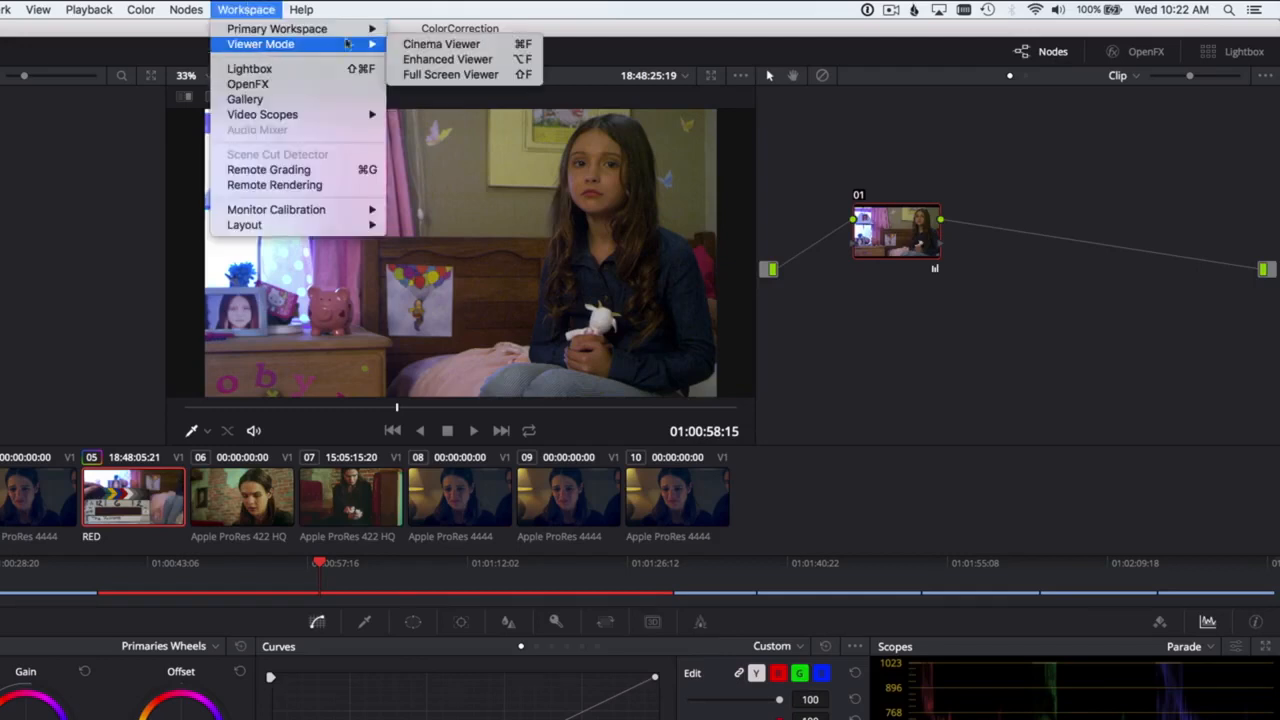
pyautogui.click(437, 61)
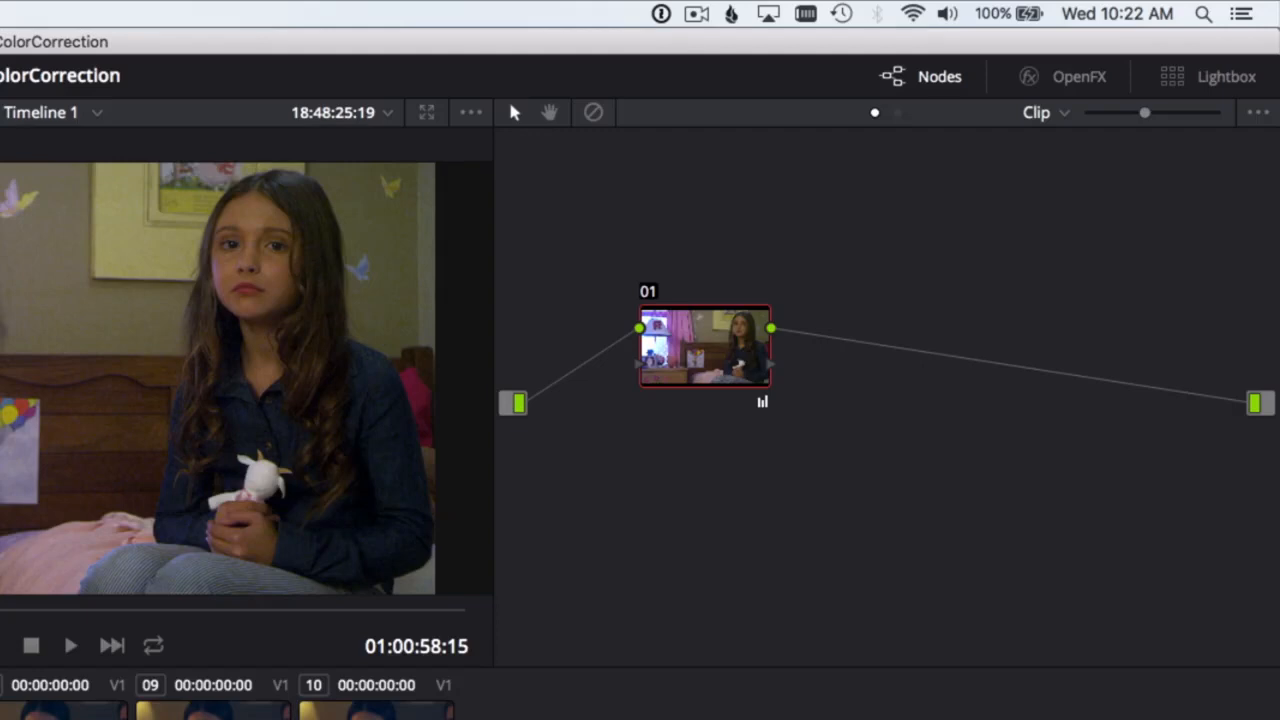
# - Add a serial node after node 01 in clip 05's node graph
pyautogui.rightClick(735, 365)
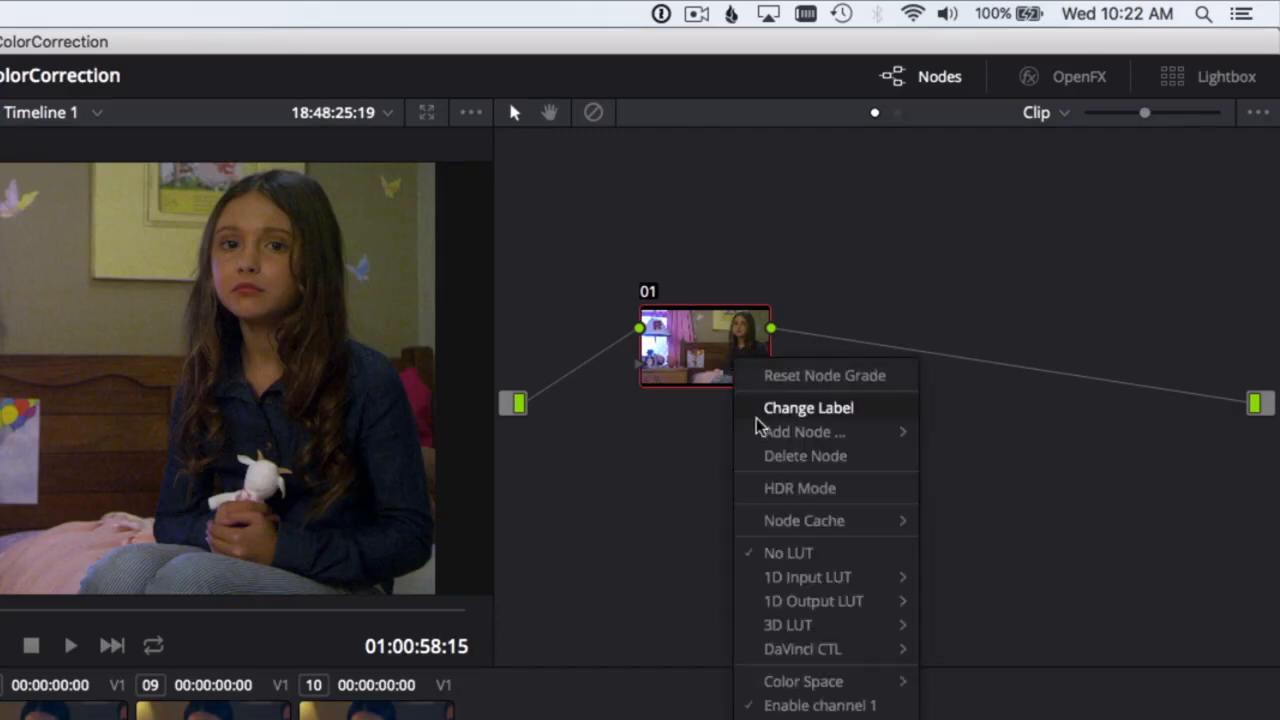
pyautogui.moveTo(757, 428)
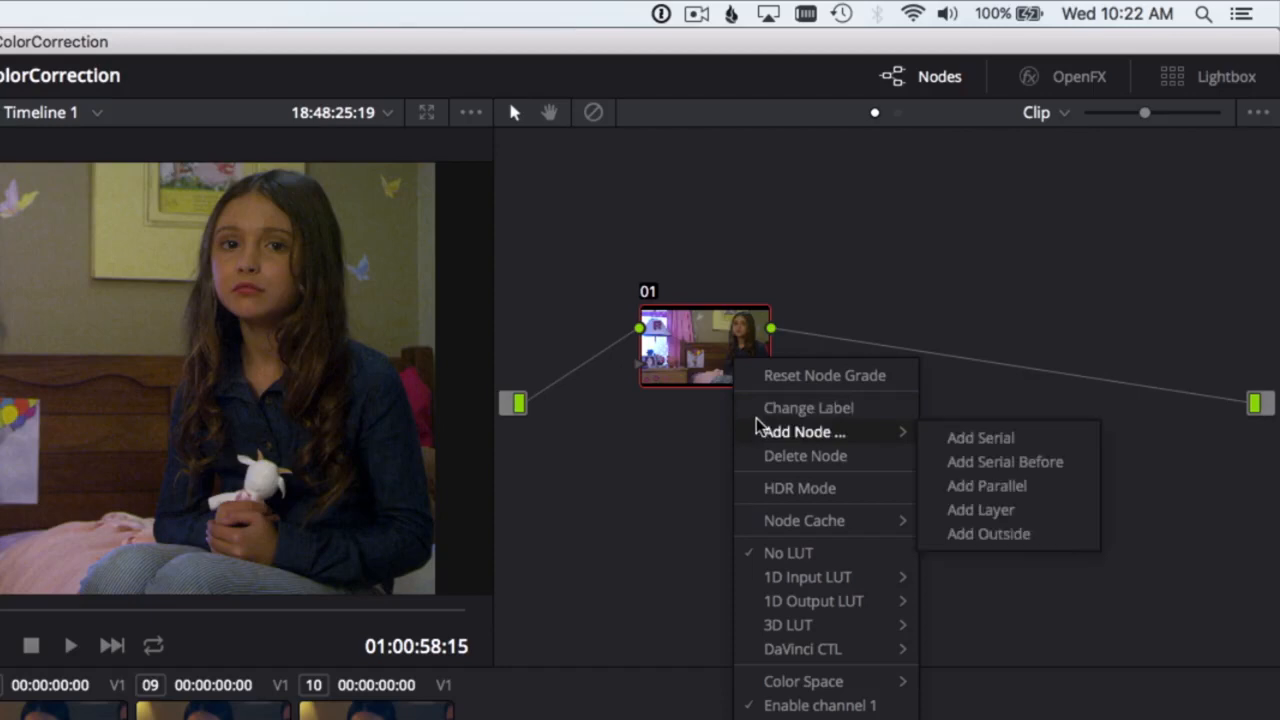
pyautogui.click(1045, 446)
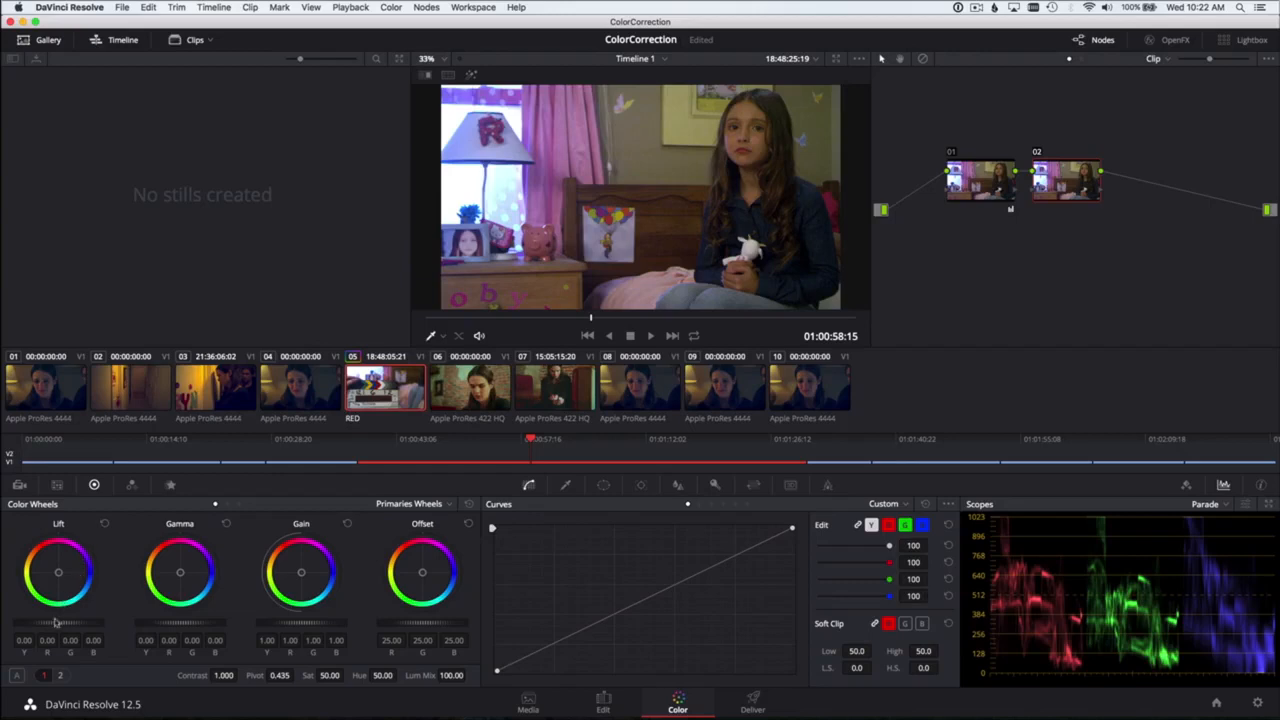
# - Try a grade on node 02 with Gamma at -0.02 and Gain at Y 0.93, R 0.97, G 0.91, B 1.03
pyautogui.moveTo(54, 623); pyautogui.dragTo(14, 623)
pyautogui.moveTo(64, 577); pyautogui.dragTo(58, 573)
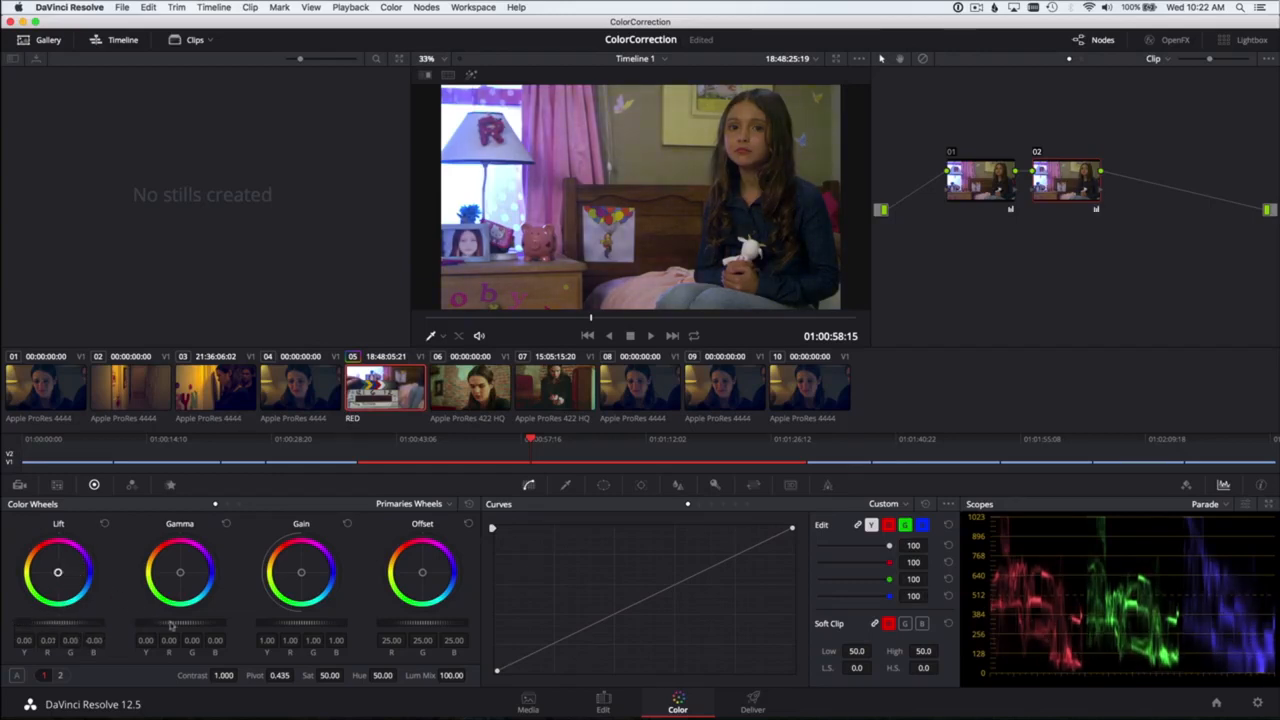
pyautogui.moveTo(174, 623); pyautogui.dragTo(162, 623)
pyautogui.moveTo(312, 627); pyautogui.dragTo(316, 628)
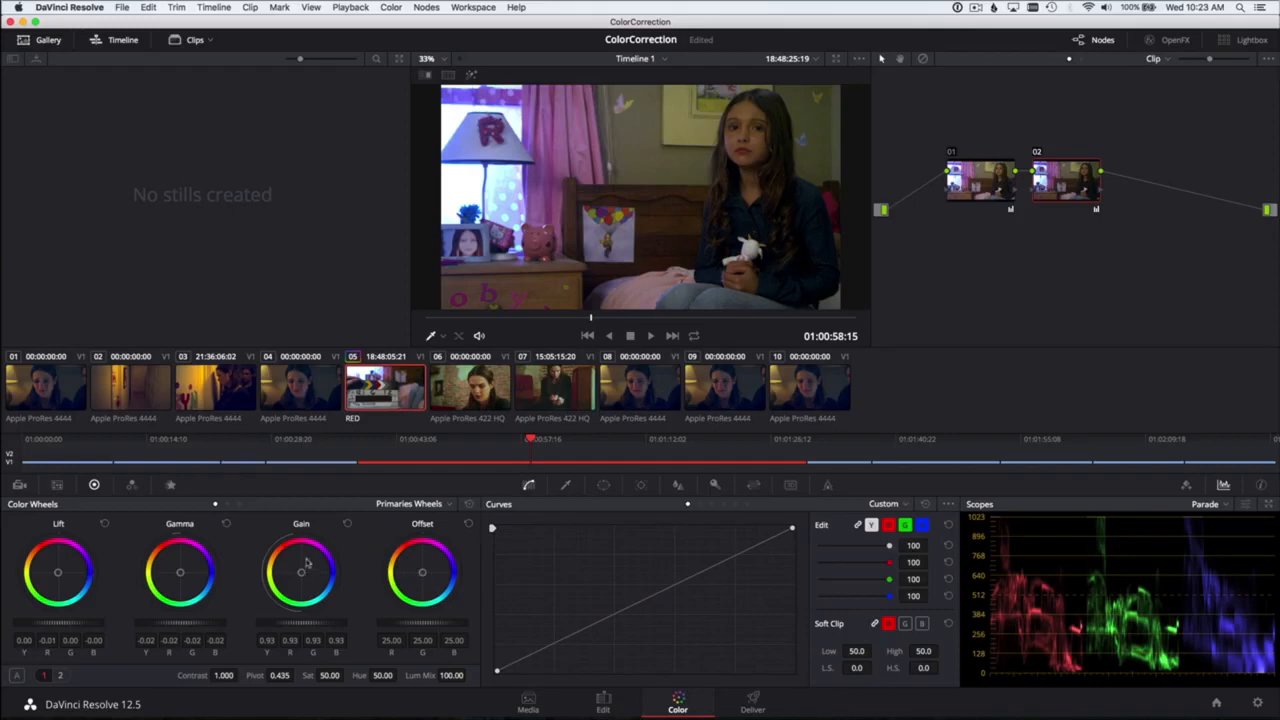
pyautogui.moveTo(301, 574); pyautogui.dragTo(303, 573)
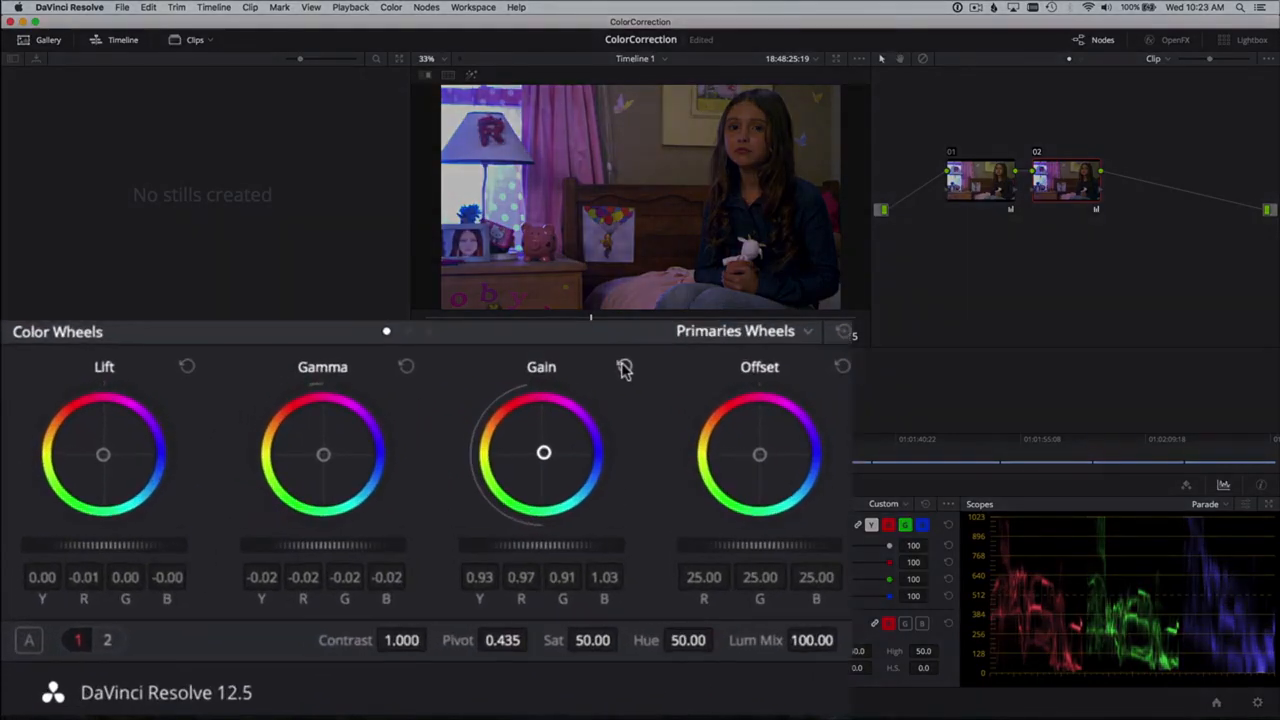
# - Reset the Gain wheel of node 02 and all of its primaries wheels
pyautogui.click(624, 368)
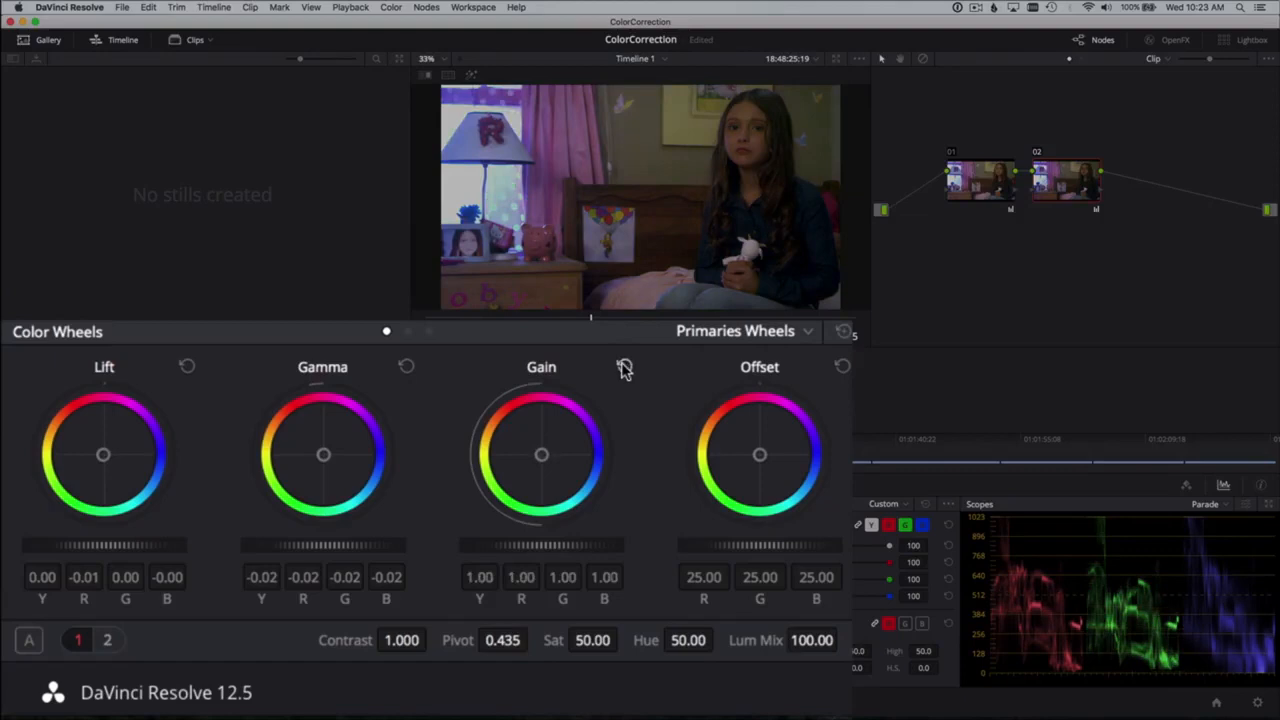
pyautogui.click(843, 332)
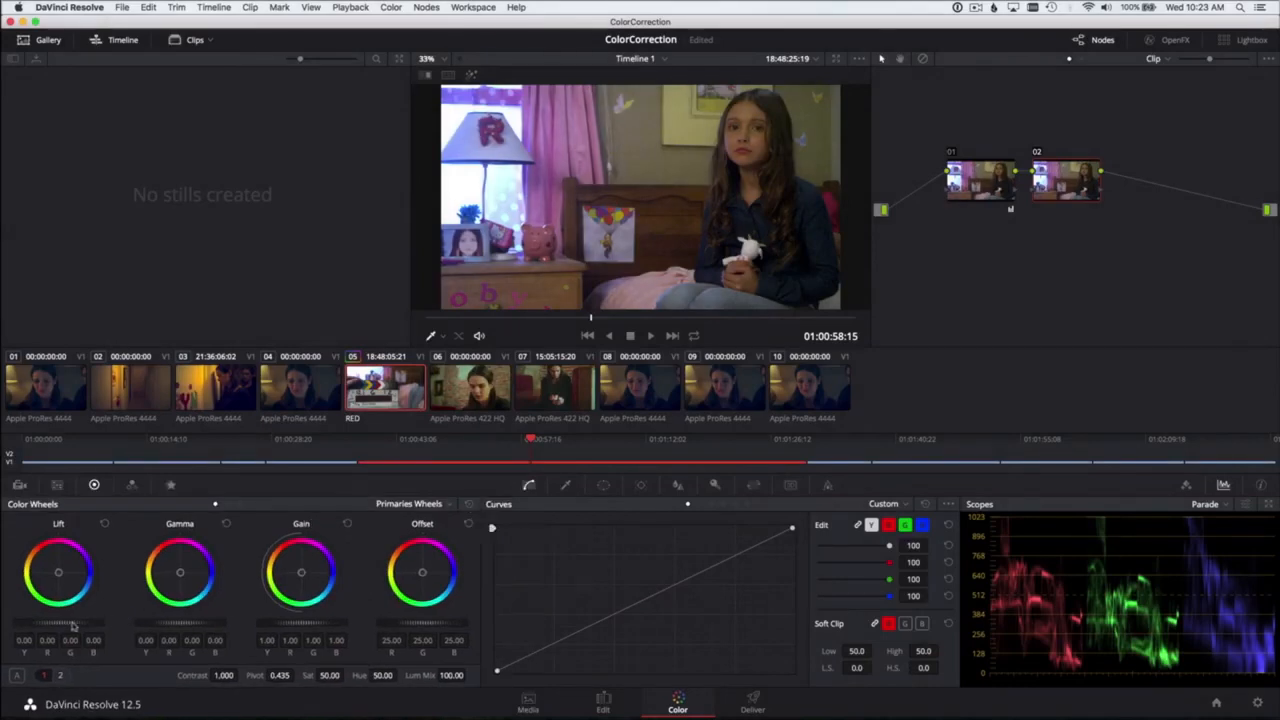
# - Grade node 02 with Lift near 0.00, Gamma at -0.02 and Gain at Y 1.00, R 1.04, G 0.98, B 1.07
pyautogui.moveTo(68, 625); pyautogui.dragTo(103, 628)
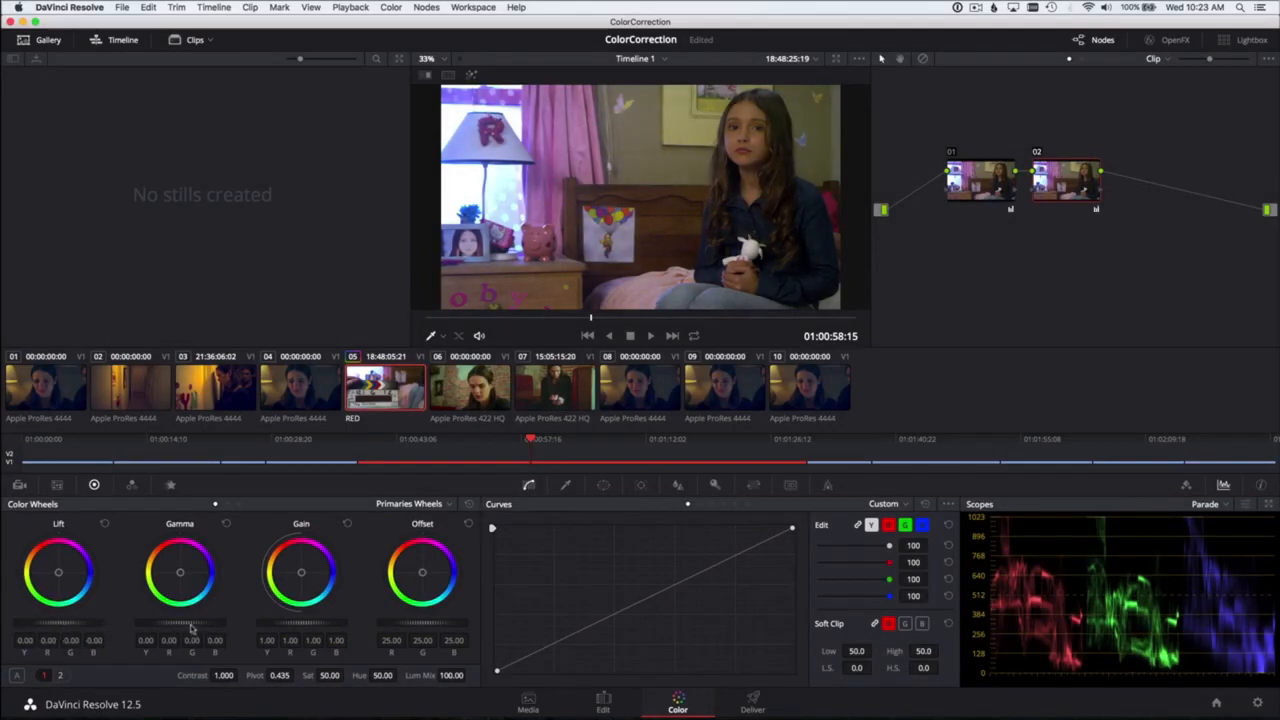
pyautogui.moveTo(198, 627); pyautogui.dragTo(194, 627)
pyautogui.moveTo(301, 580); pyautogui.dragTo(303, 574)
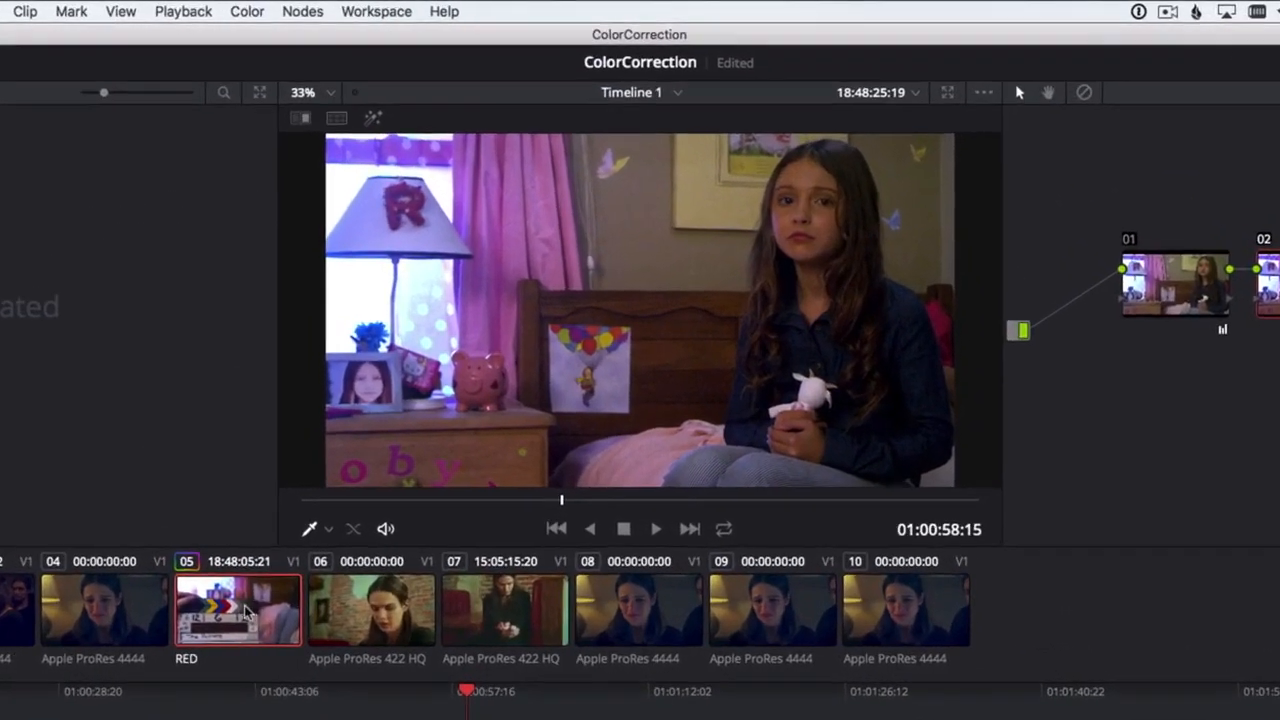
# - Create a new local version of clip 05's grade named Version 2, copying all marks
pyautogui.rightClick(248, 613)
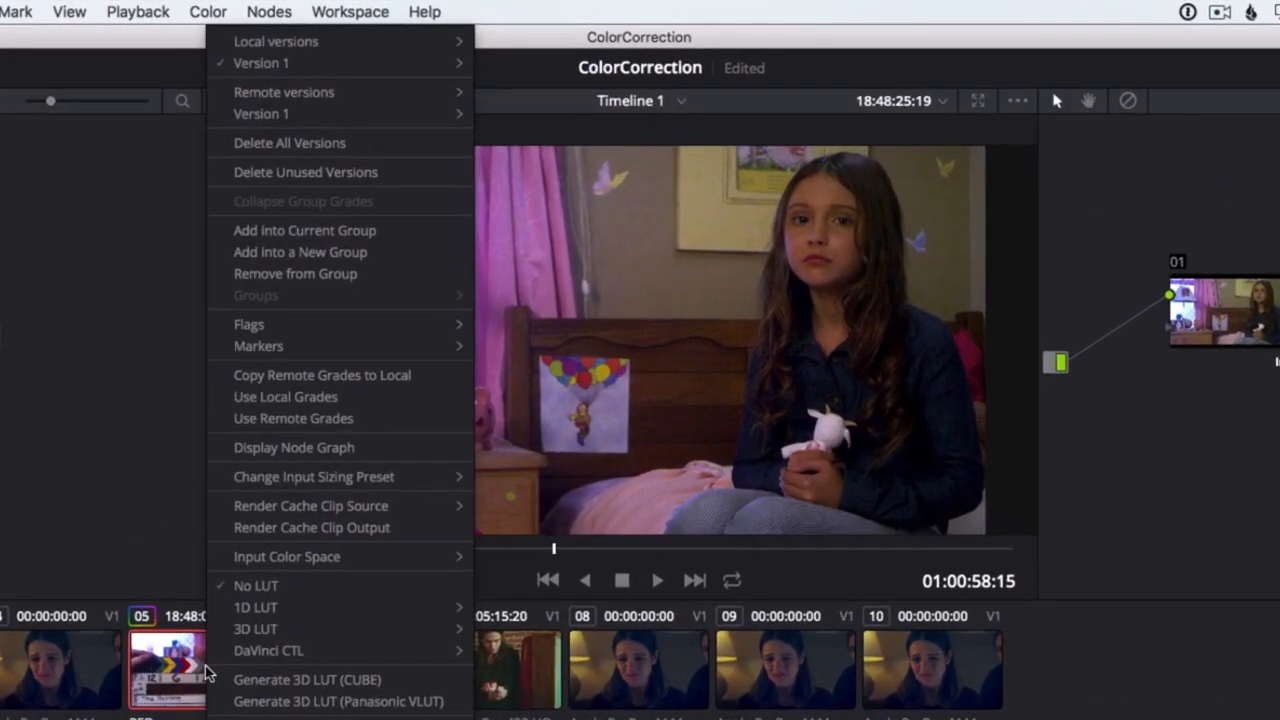
pyautogui.moveTo(366, 48)
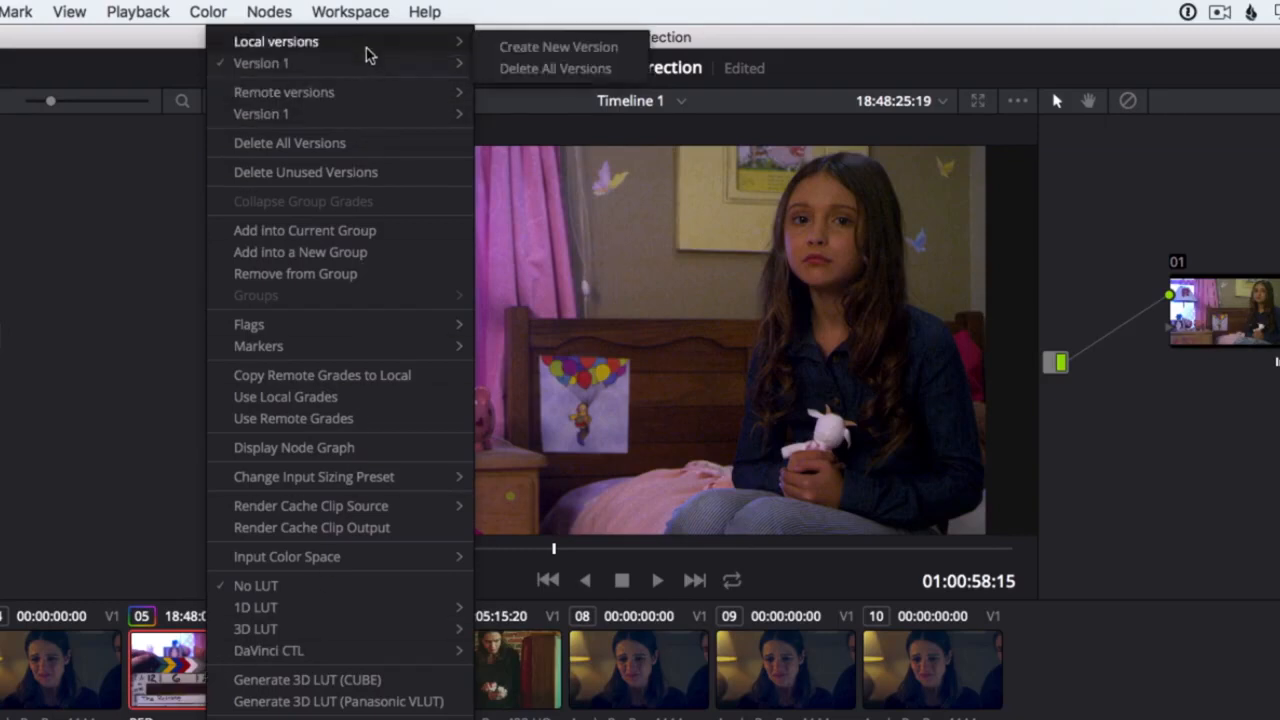
pyautogui.click(503, 54)
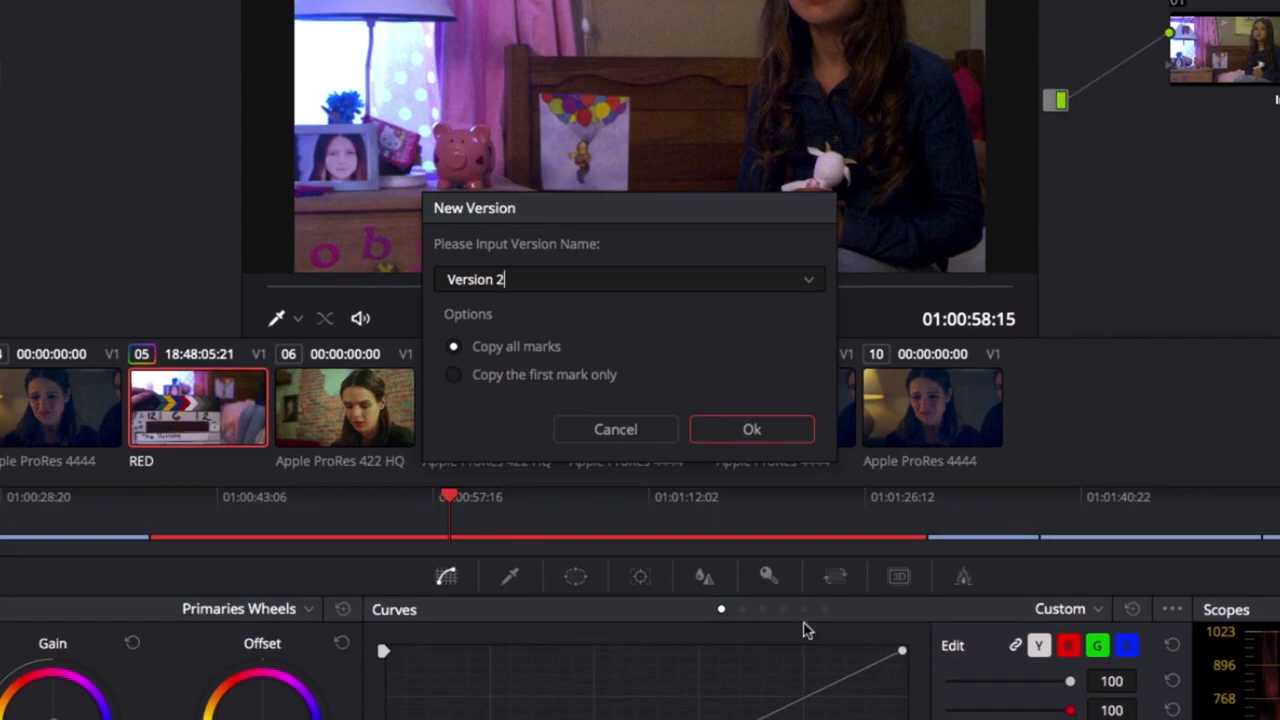
pyautogui.click(767, 438)
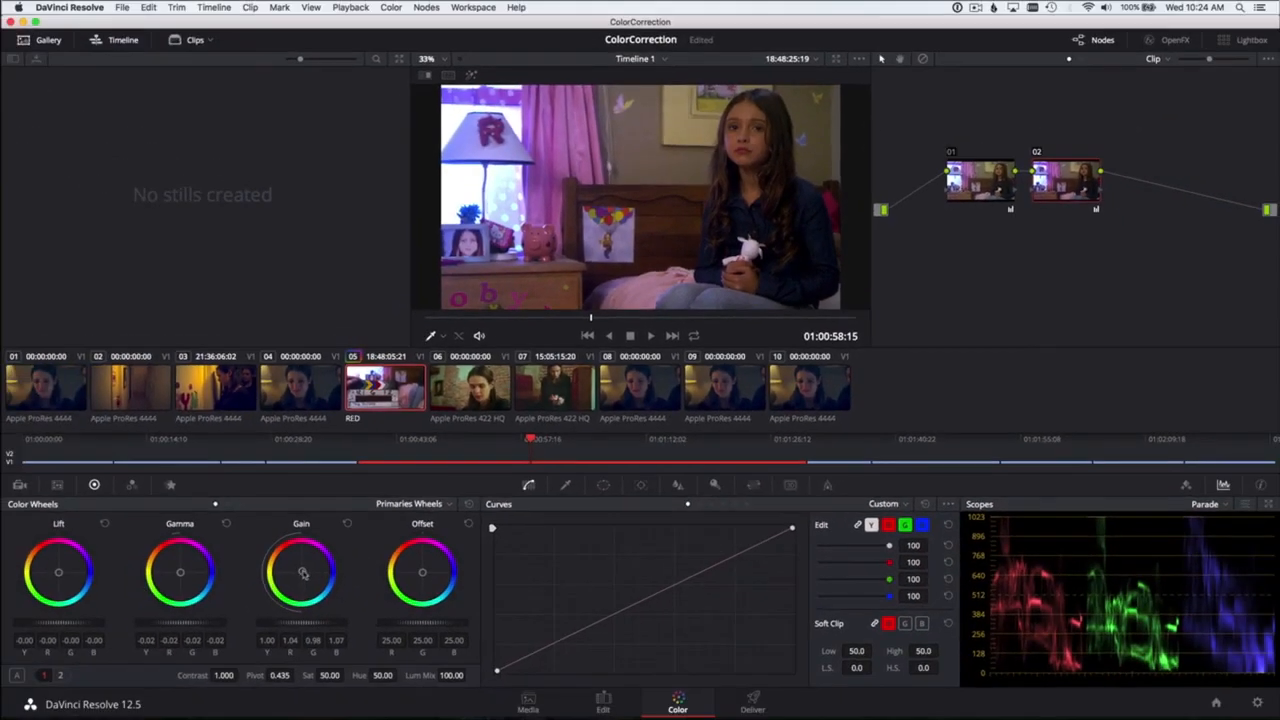
# - Cool Version 2's Gain to R 1.00, G 0.98, B 1.22 and shift its Gamma to R -0.00, G -0.03, B -0.04
pyautogui.moveTo(292, 579); pyautogui.dragTo(295, 578)
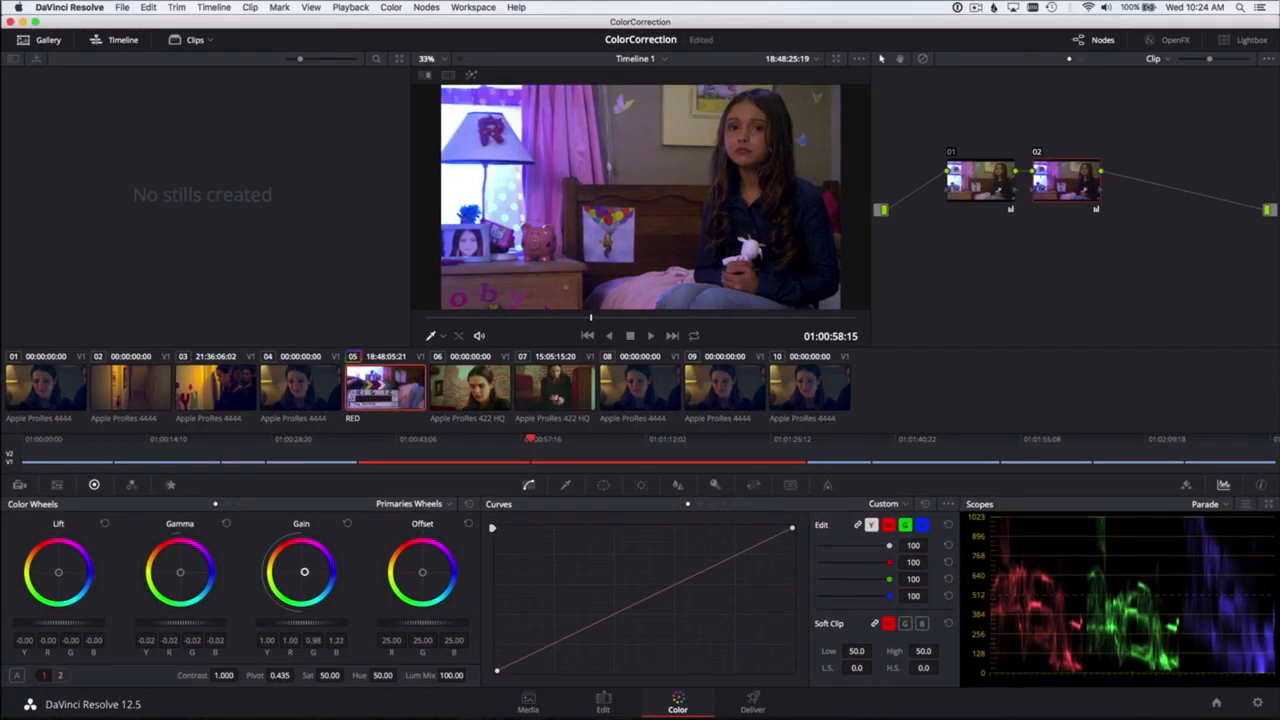
pyautogui.moveTo(181, 573); pyautogui.dragTo(178, 570)
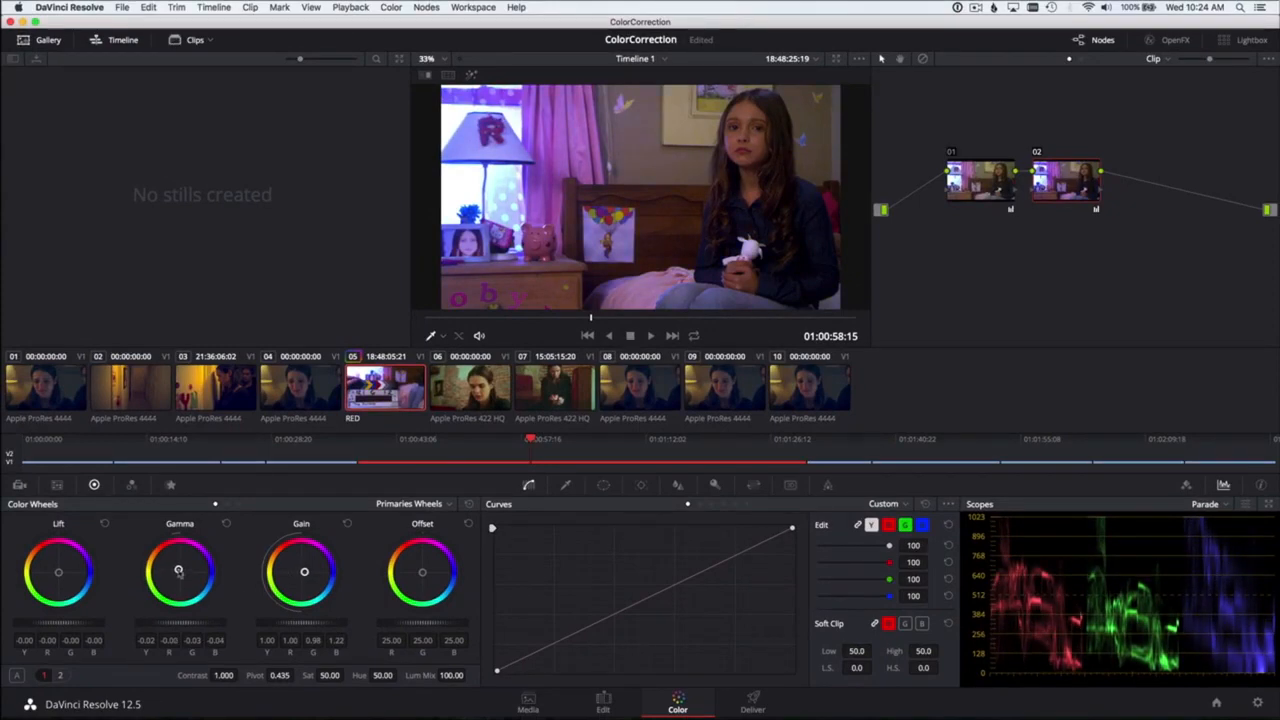
# - Load local Version 1 of clip 05's grade and switch repeatedly between Version 1 and Version 2 to compare them, ending on Version 1
pyautogui.click(391, 7)
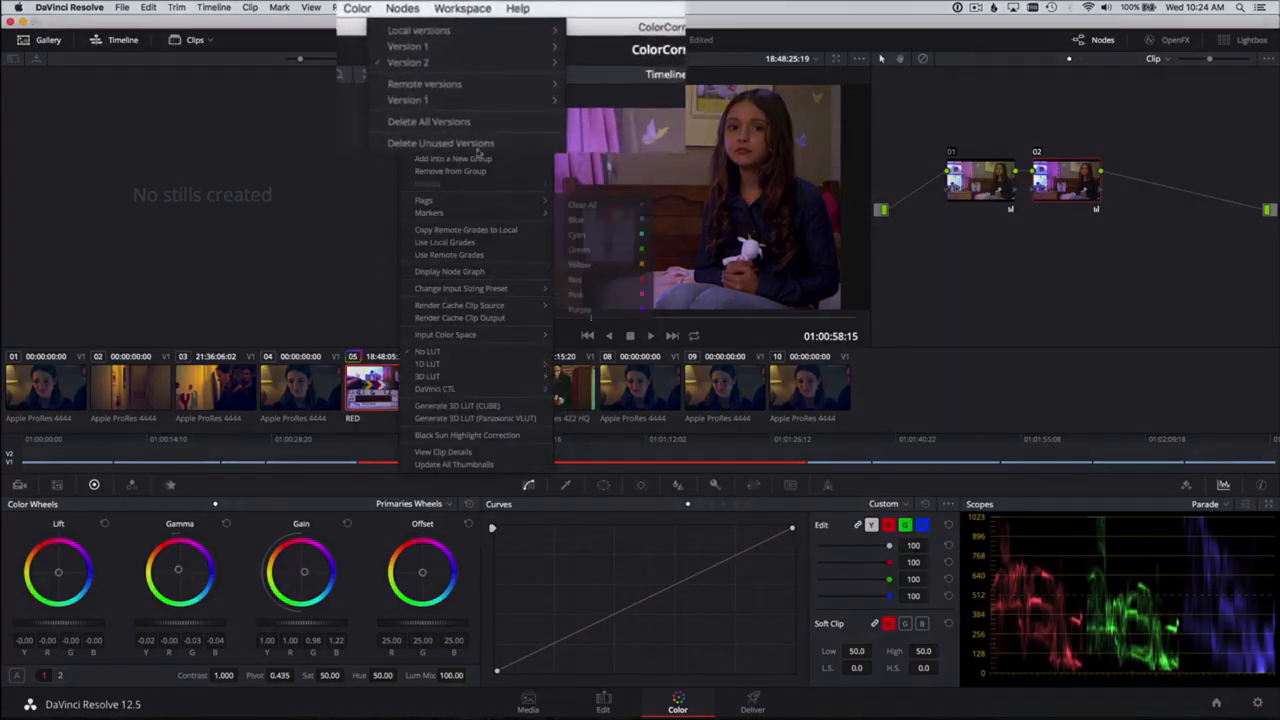
pyautogui.moveTo(440, 36)
pyautogui.click(574, 39)
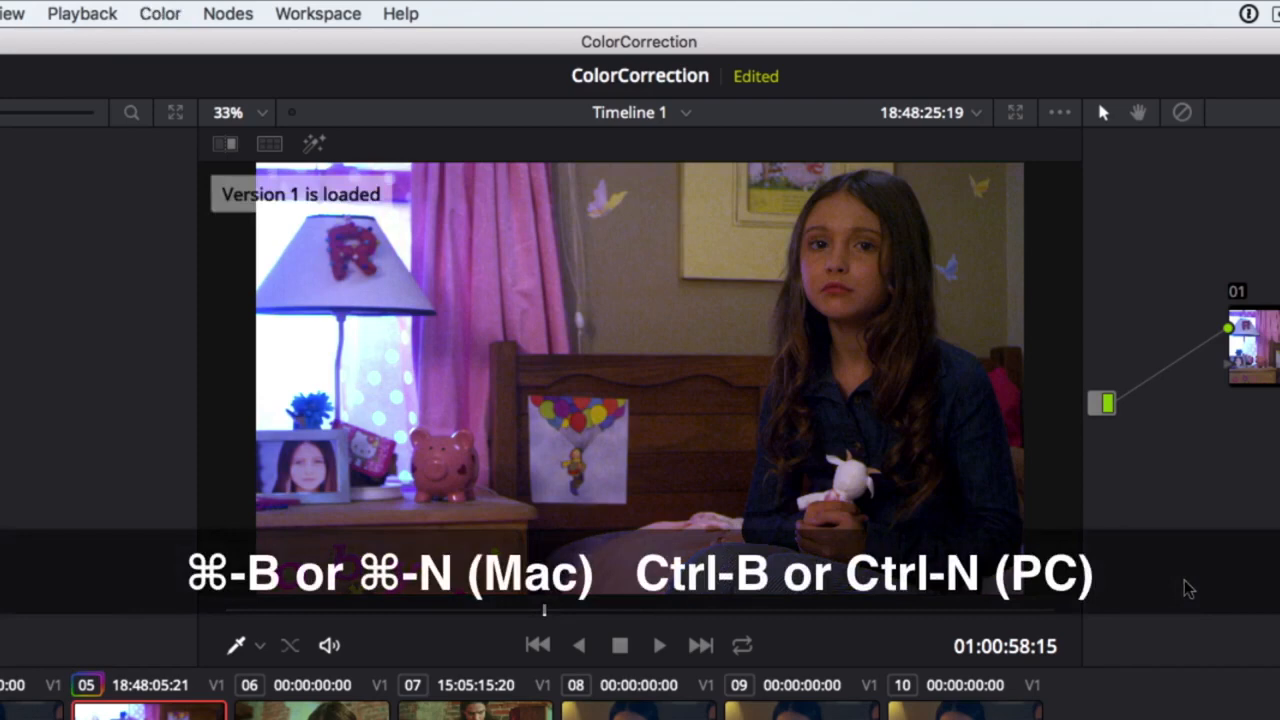
pyautogui.press('super+n')
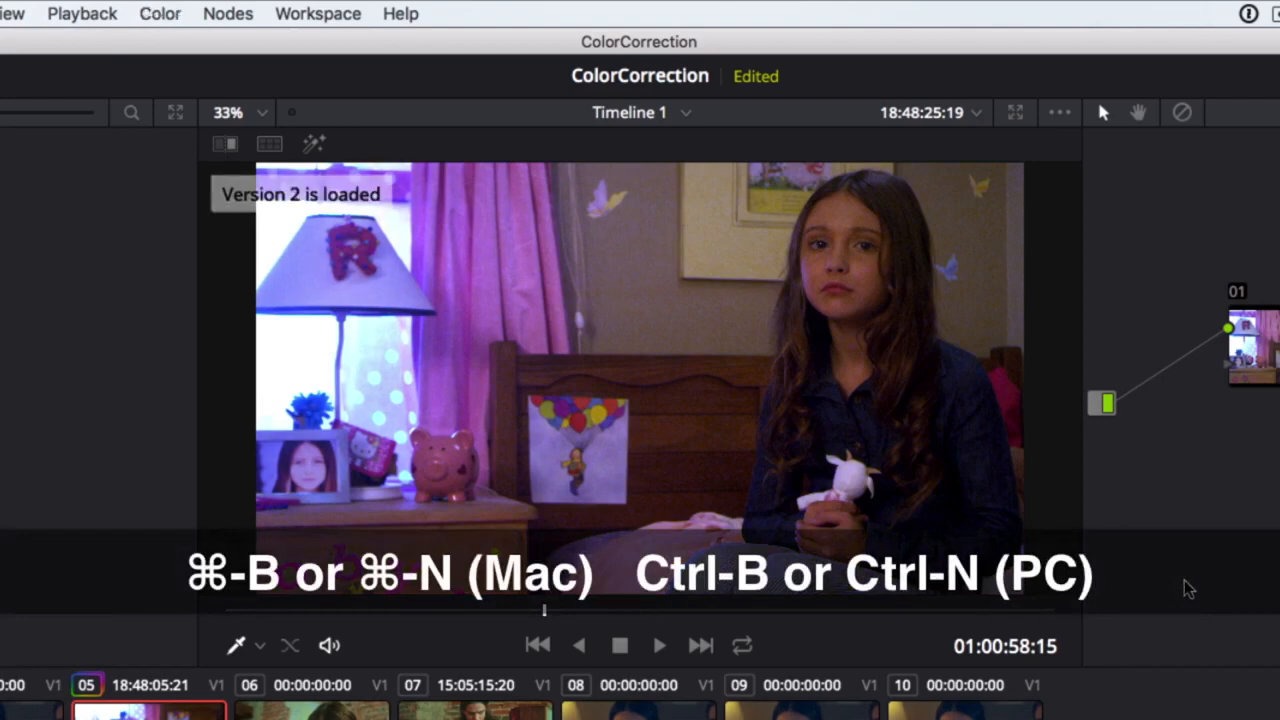
pyautogui.press('super+b')
pyautogui.press('super+n')
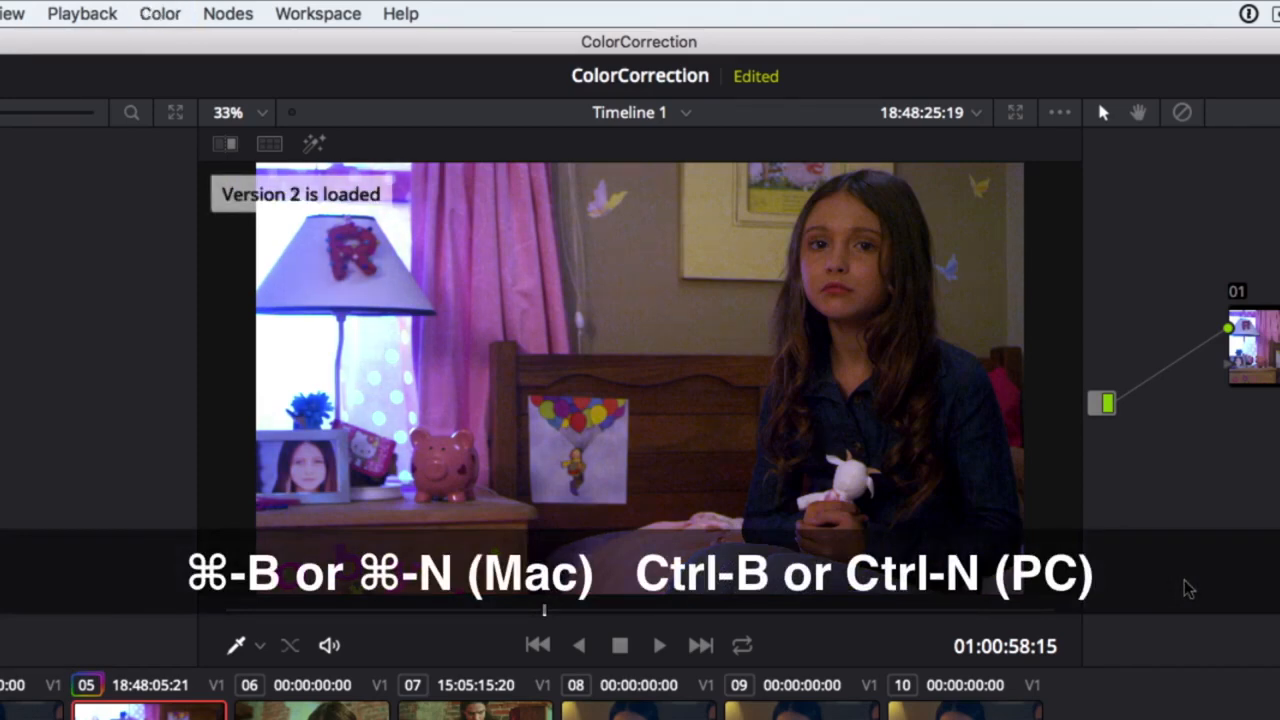
pyautogui.press('super+b')
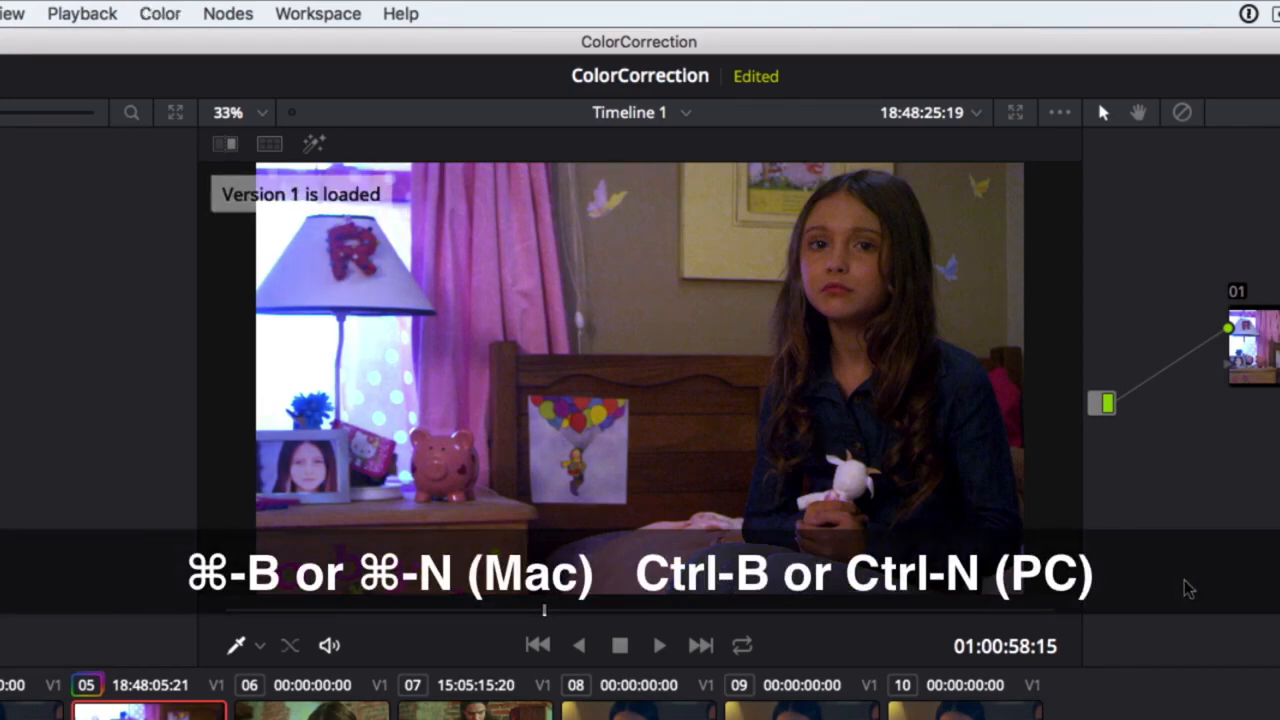
pyautogui.press('super+n')
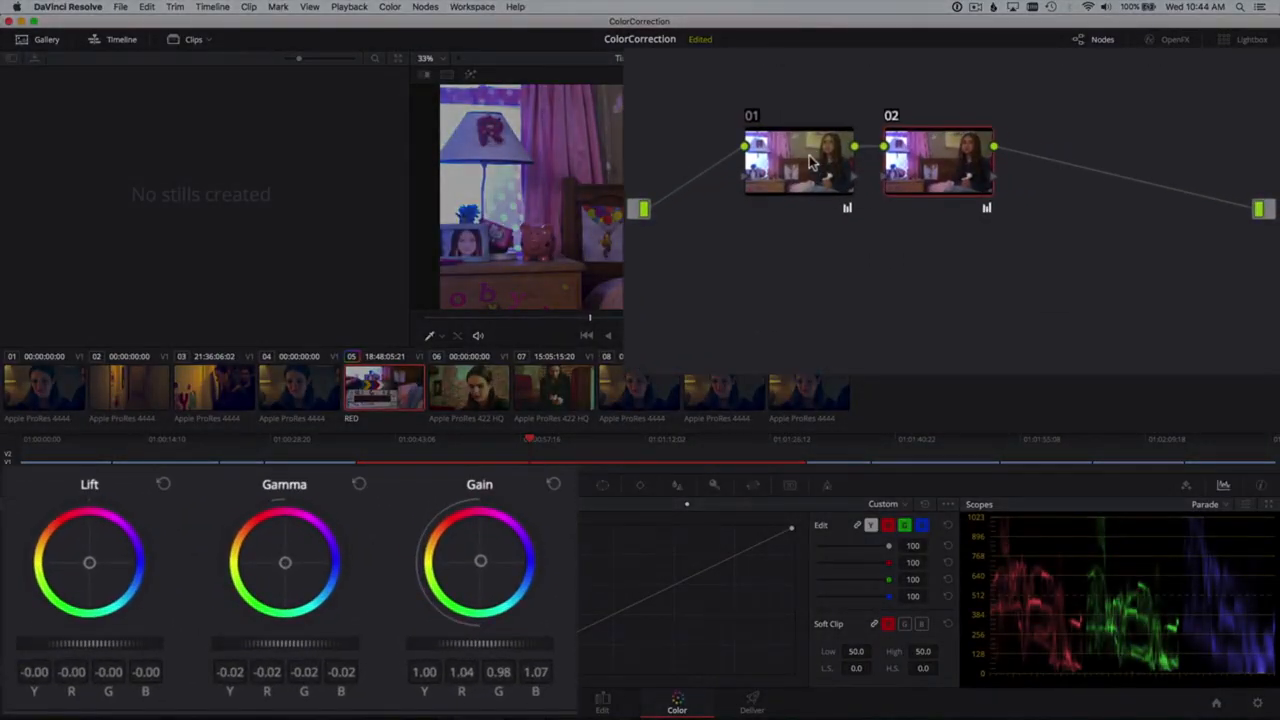
# - Review the wheels of nodes 01 and 02, disable and re-enable node 02, and compare the whole grade with its bypassed state
pyautogui.click(809, 155)
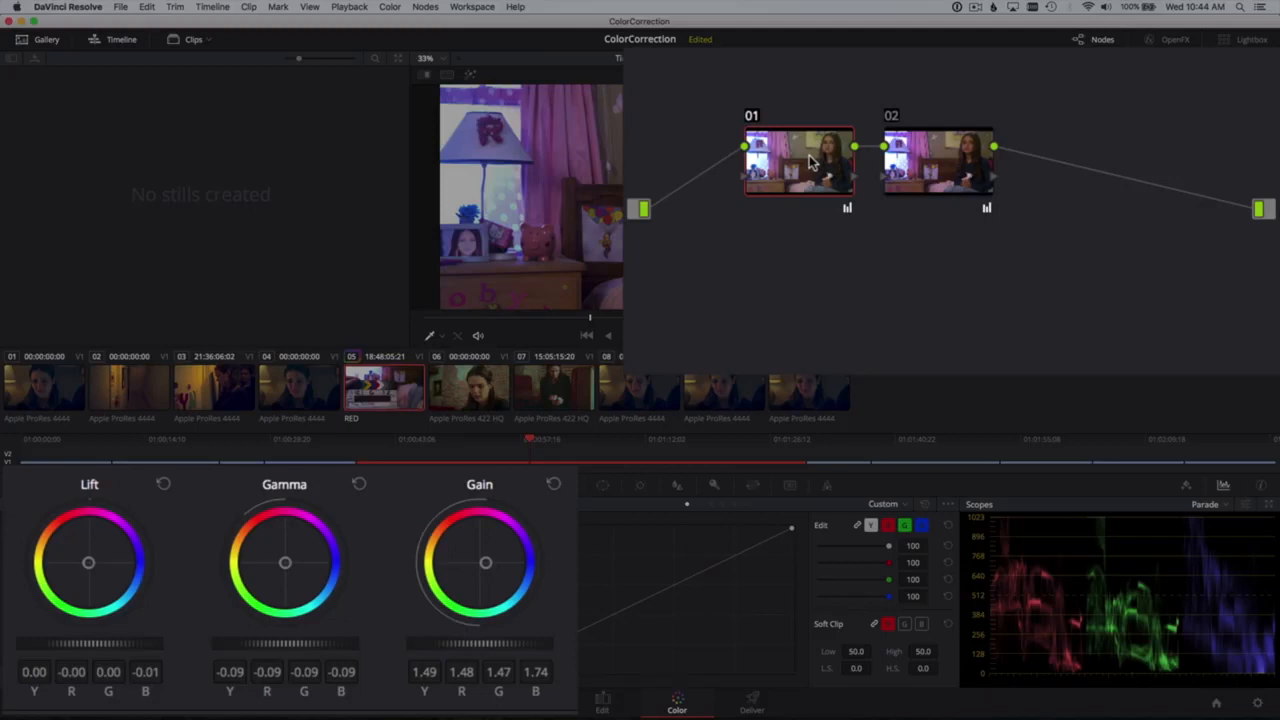
pyautogui.click(945, 178)
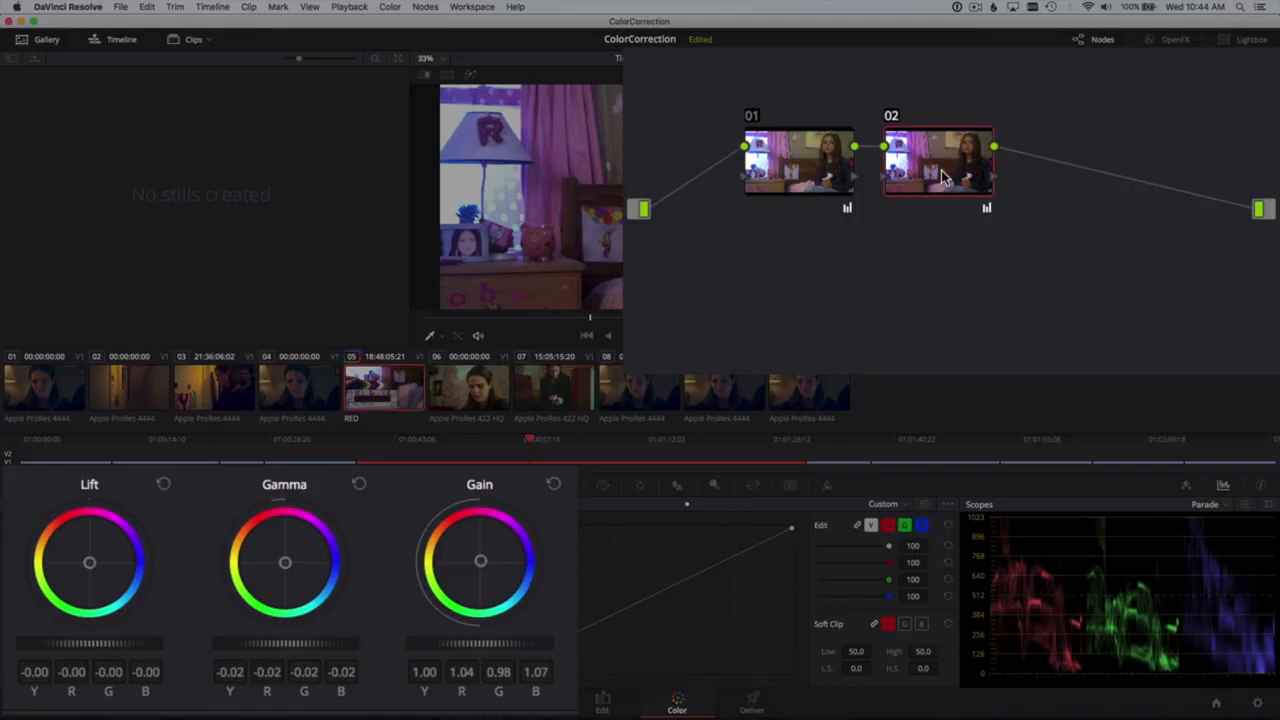
pyautogui.press('super+d')
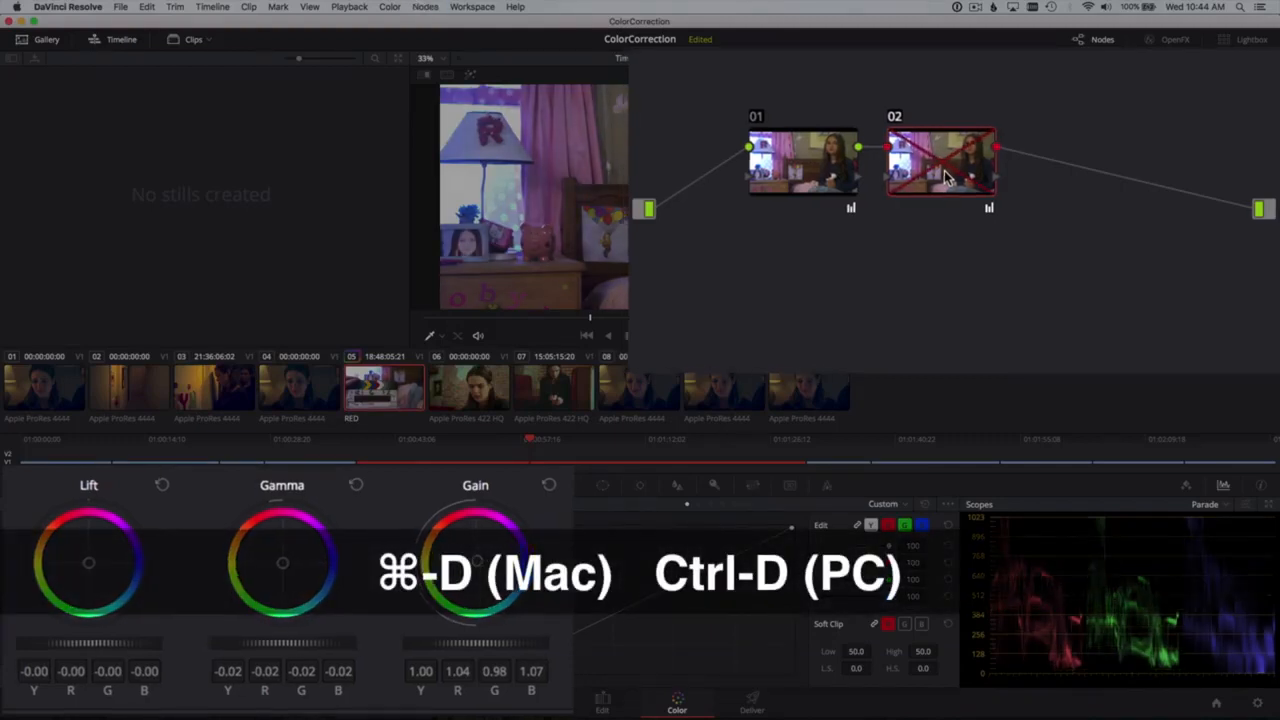
pyautogui.press('super+d')
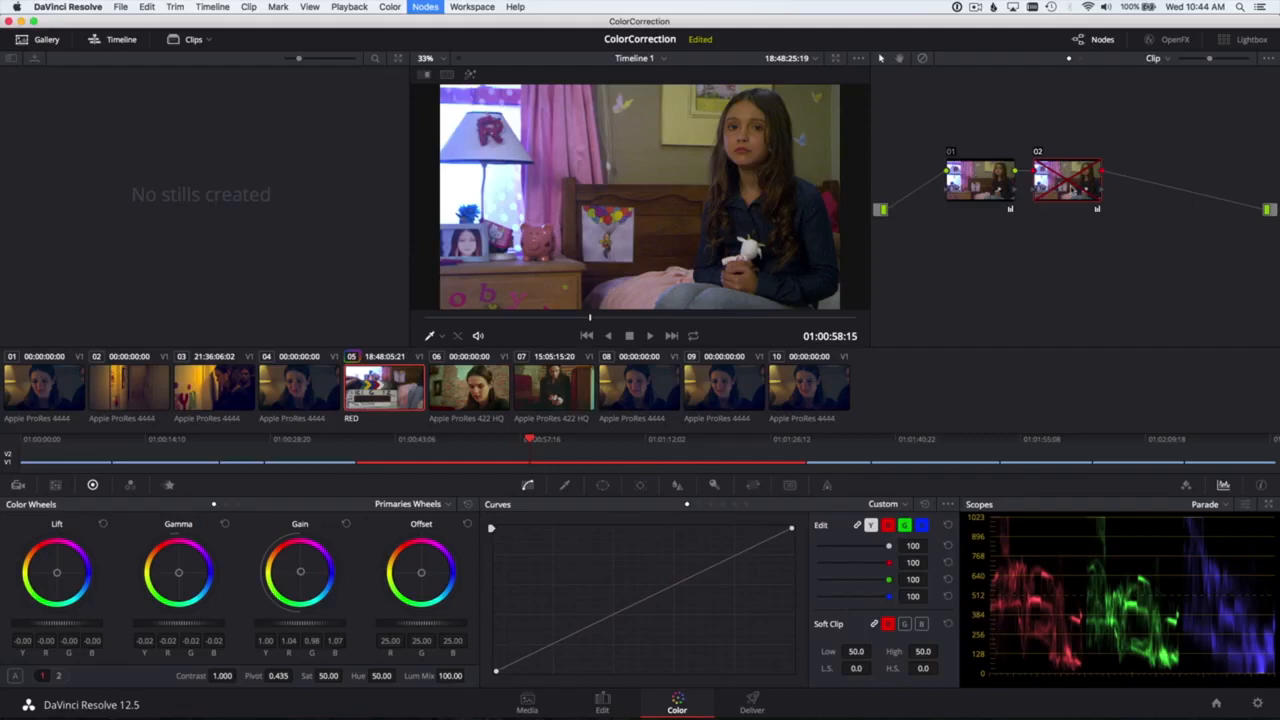
pyautogui.press('super+d')
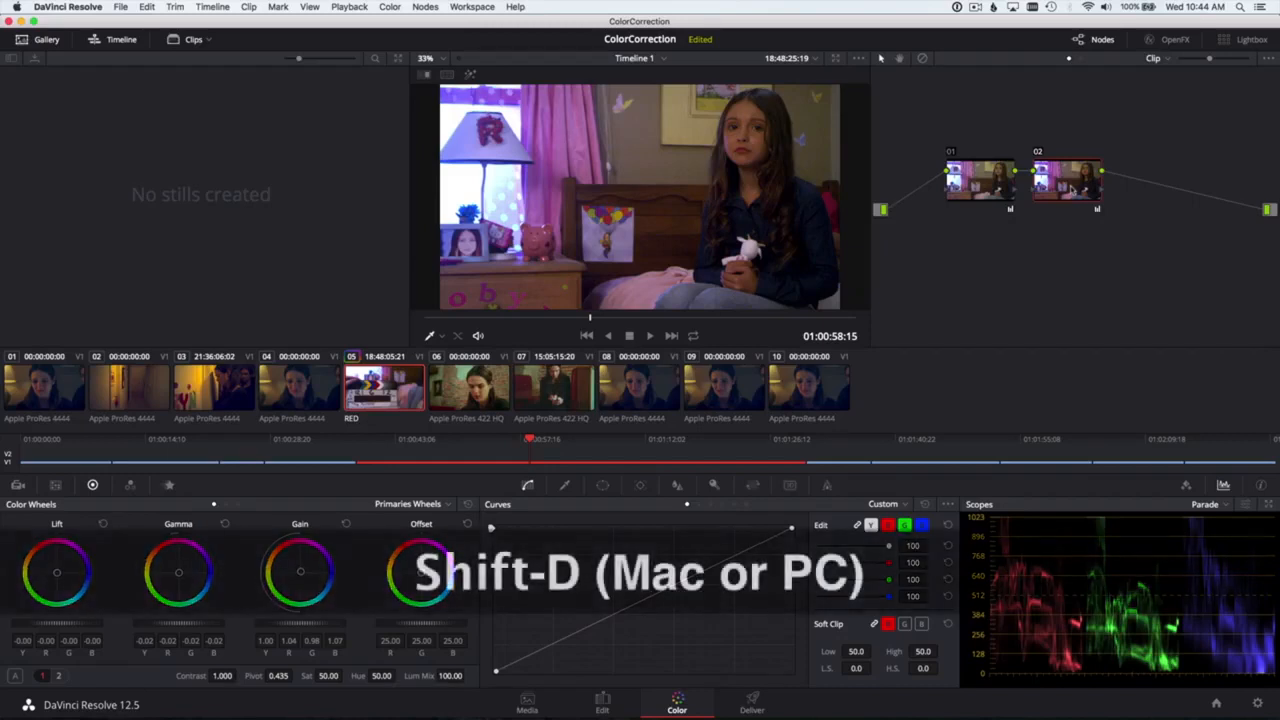
pyautogui.hotkey('shift', 'd')
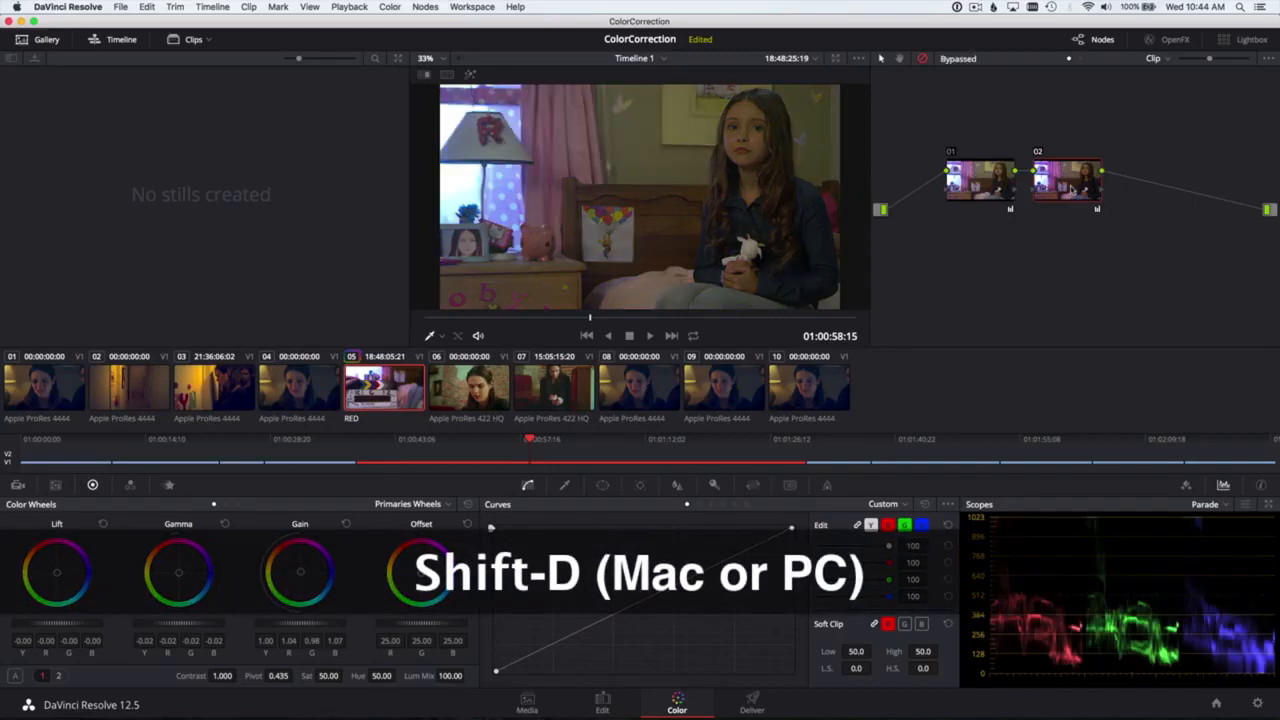
pyautogui.hotkey('shift', 'd')
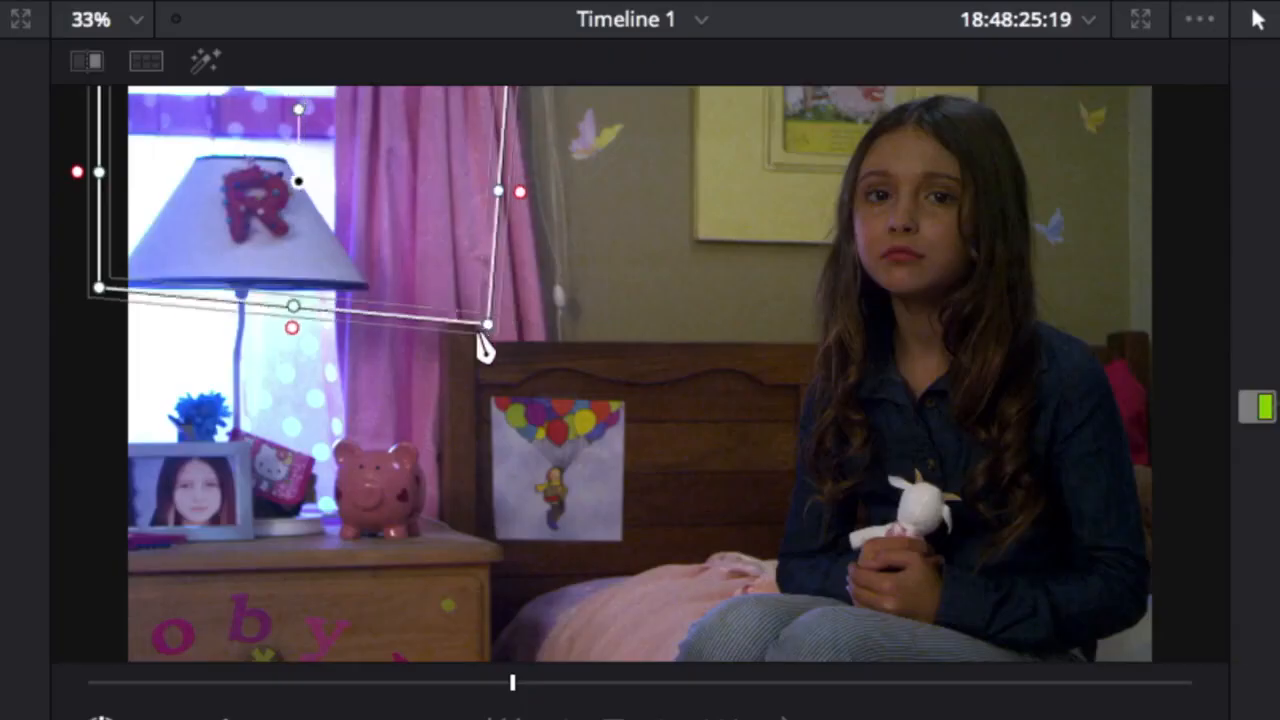
# - Reshape the four-cornered power window around the lamp and bright window, and sample the girl's face with the qualifier in highlight view
pyautogui.moveTo(580, 179); pyautogui.dragTo(525, 183)
pyautogui.moveTo(429, 162); pyautogui.dragTo(432, 209)
pyautogui.moveTo(116, 445); pyautogui.dragTo(357, 429)
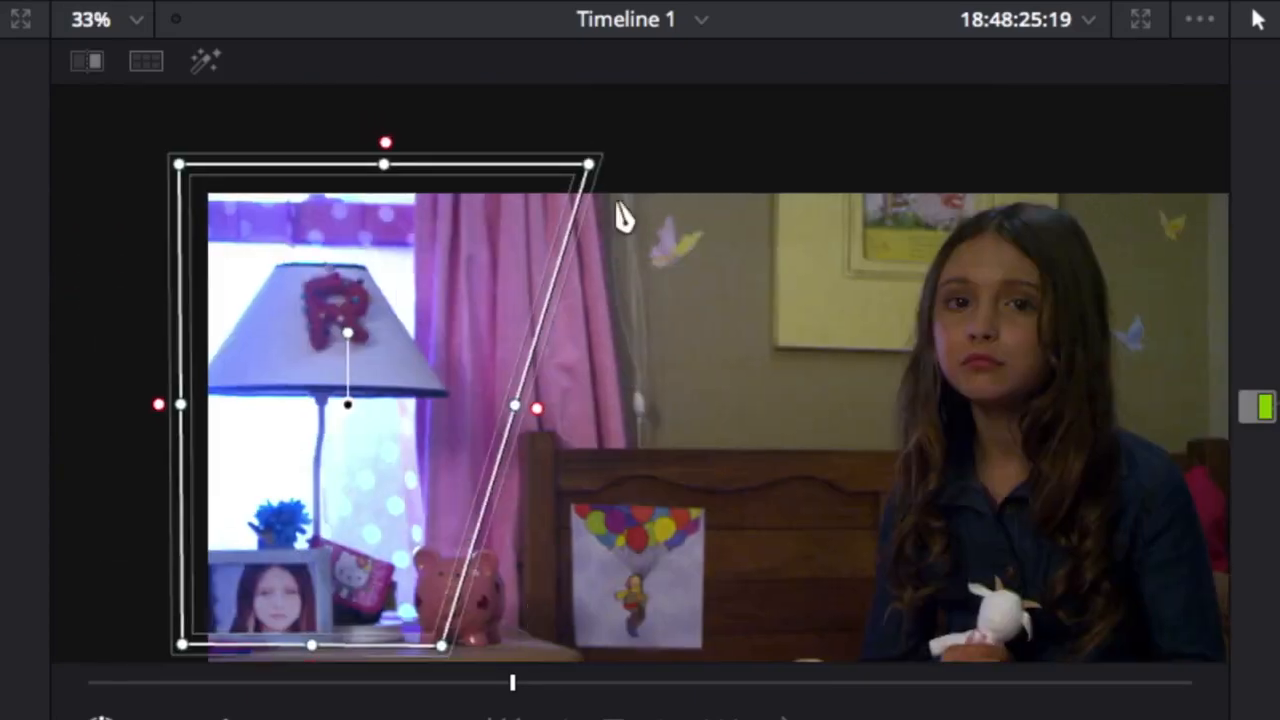
pyautogui.moveTo(586, 163); pyautogui.dragTo(429, 157)
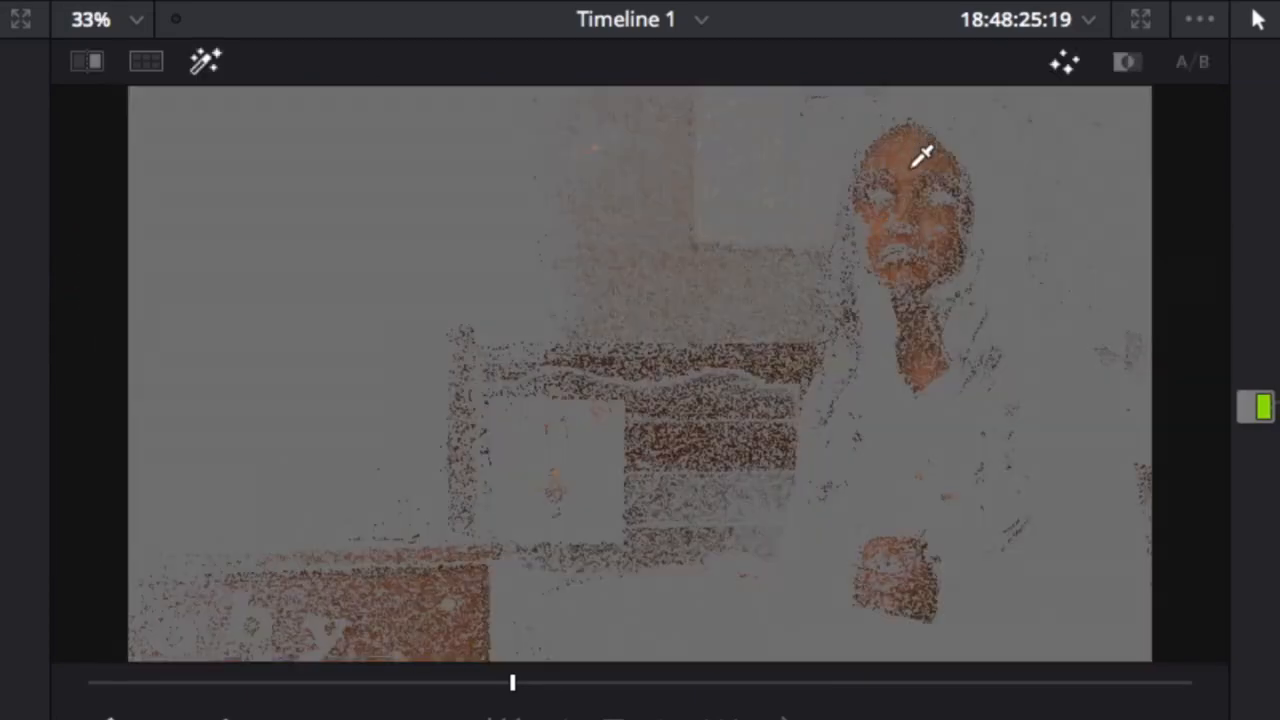
pyautogui.moveTo(920, 143)
pyautogui.mouseDown()
pyautogui.moveTo(915, 188)
pyautogui.moveTo(874, 237)
pyautogui.moveTo(934, 248)
pyautogui.moveTo(923, 207)
pyautogui.mouseUp()
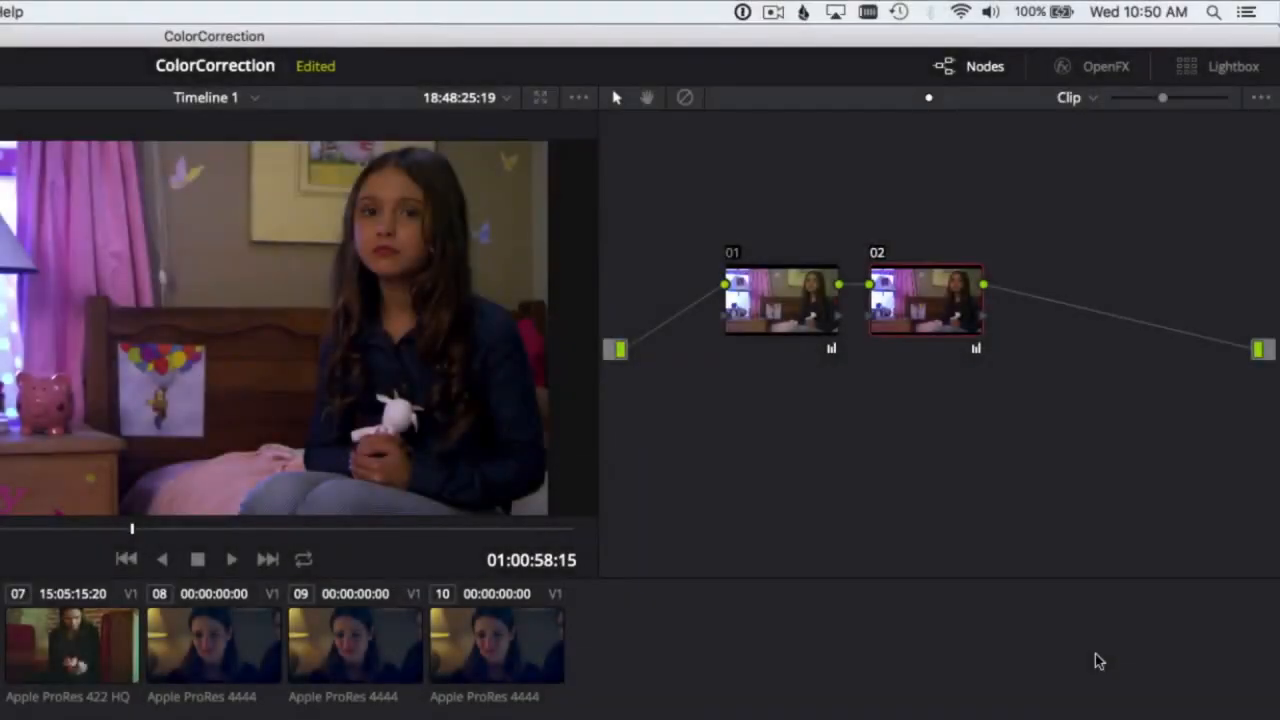
# - Add a serial node after node 02 for a secondary correction
pyautogui.rightClick(937, 327)
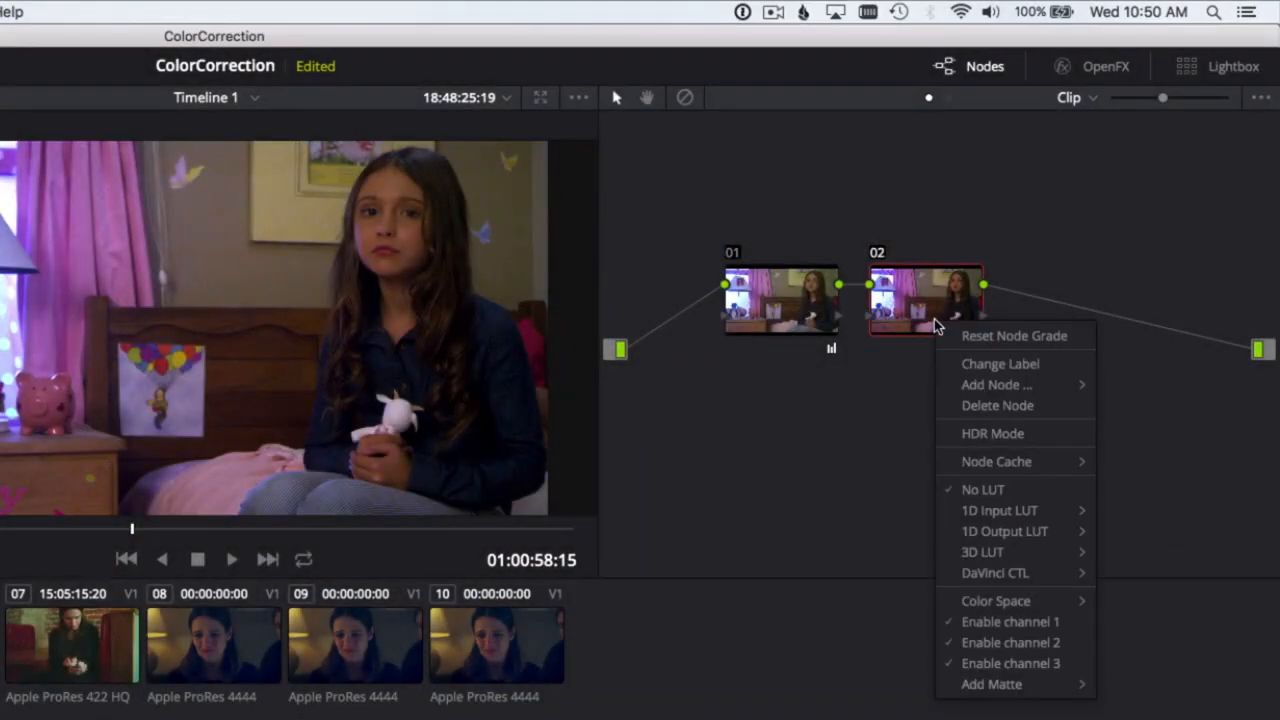
pyautogui.moveTo(966, 384)
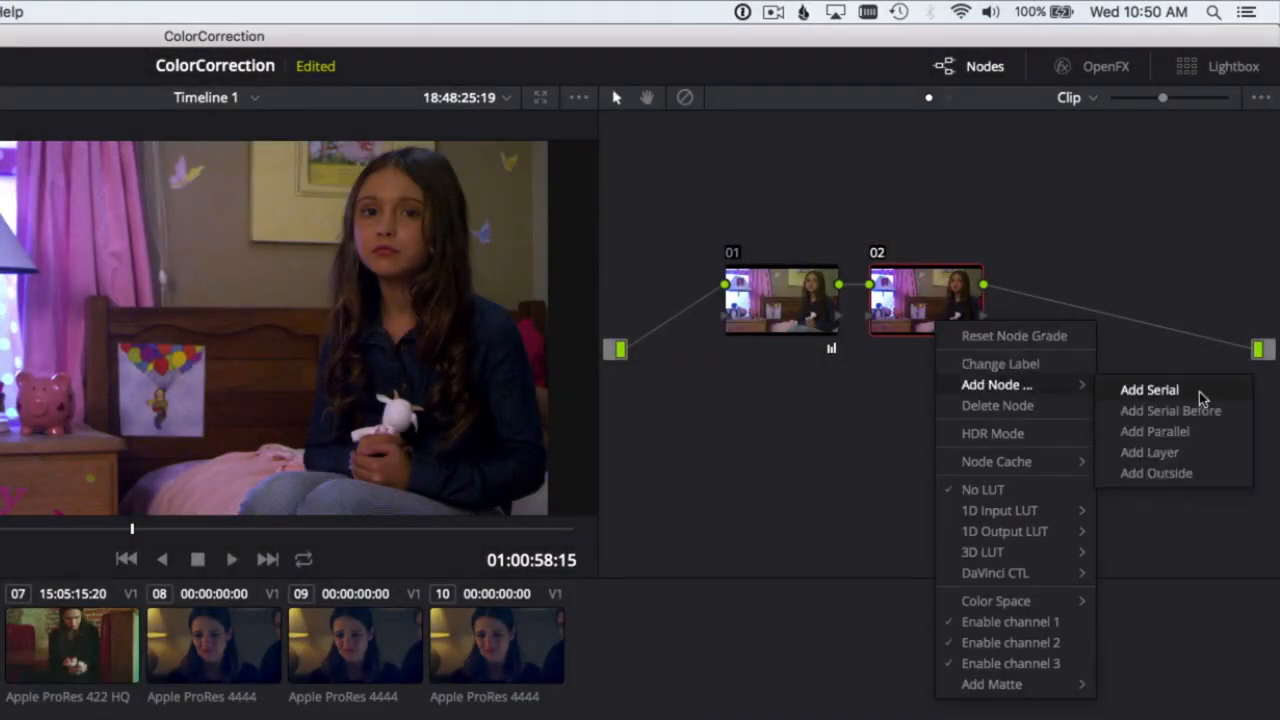
pyautogui.click(1150, 390)
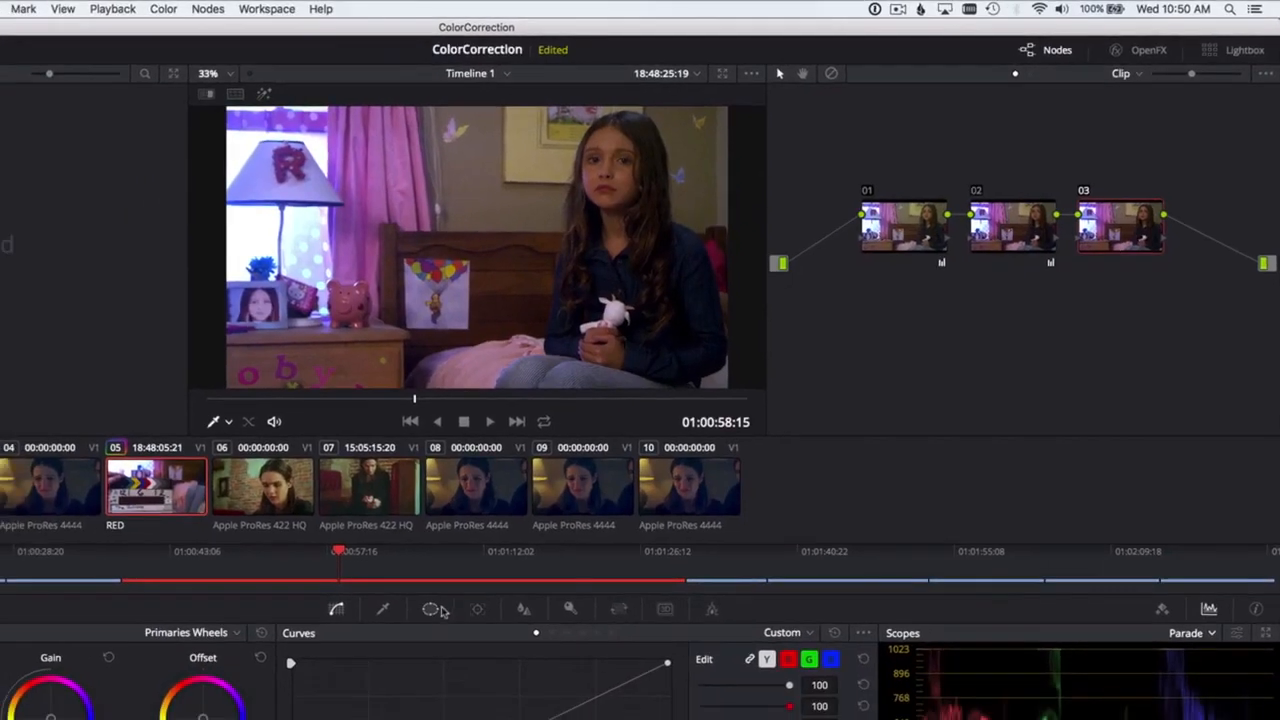
# - Qualify the girl's skin tone on node 03 by sampling her forehead in the viewer with the HSL Qualifier
pyautogui.click(383, 610)
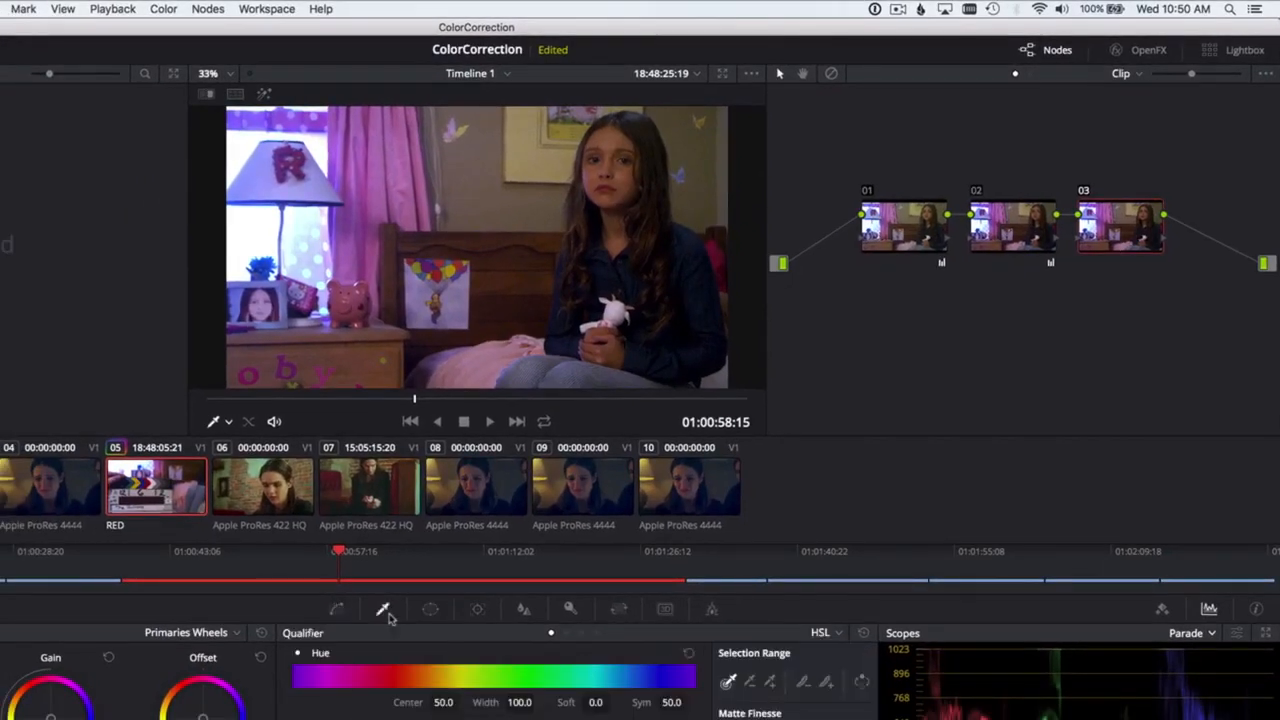
pyautogui.click(228, 423)
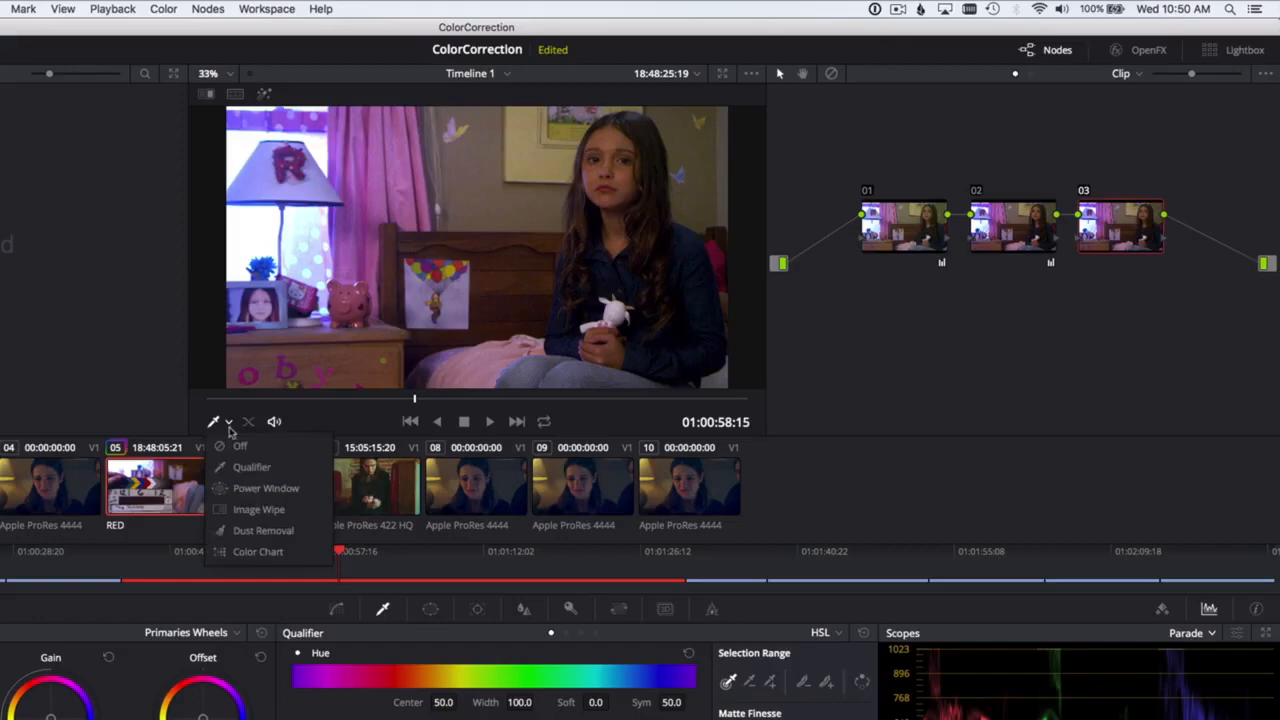
pyautogui.click(296, 468)
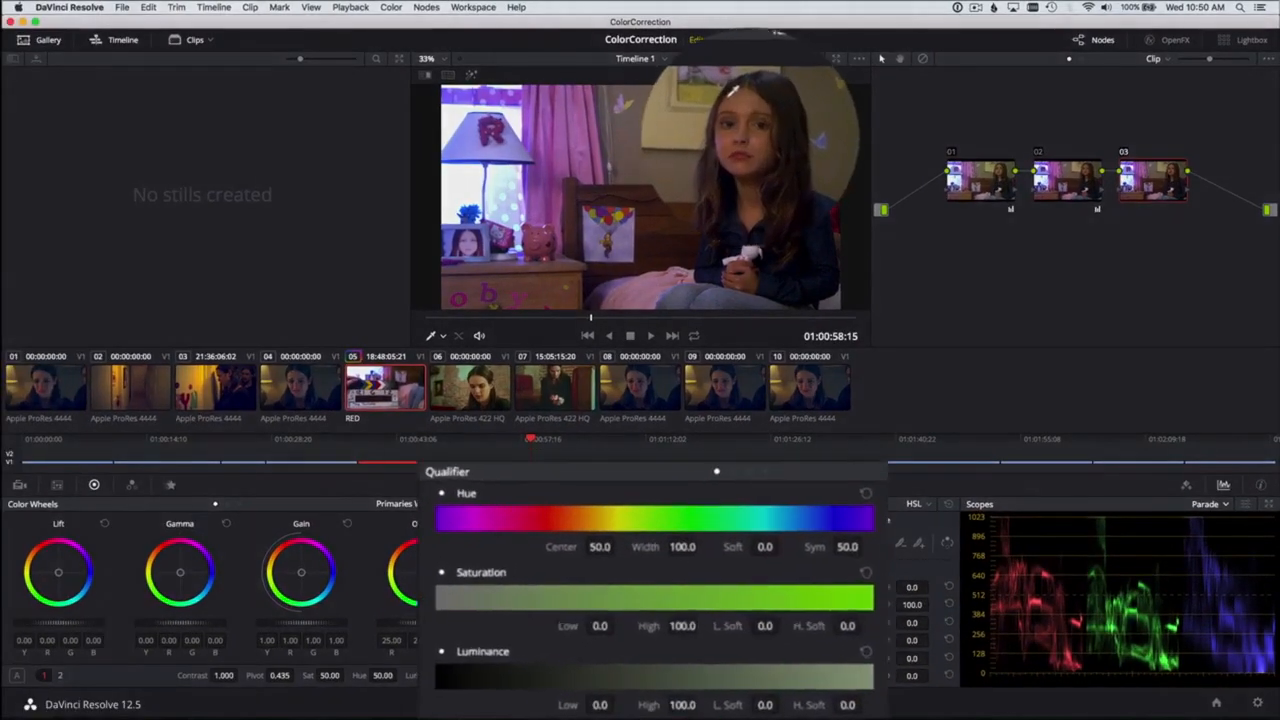
pyautogui.click(742, 98)
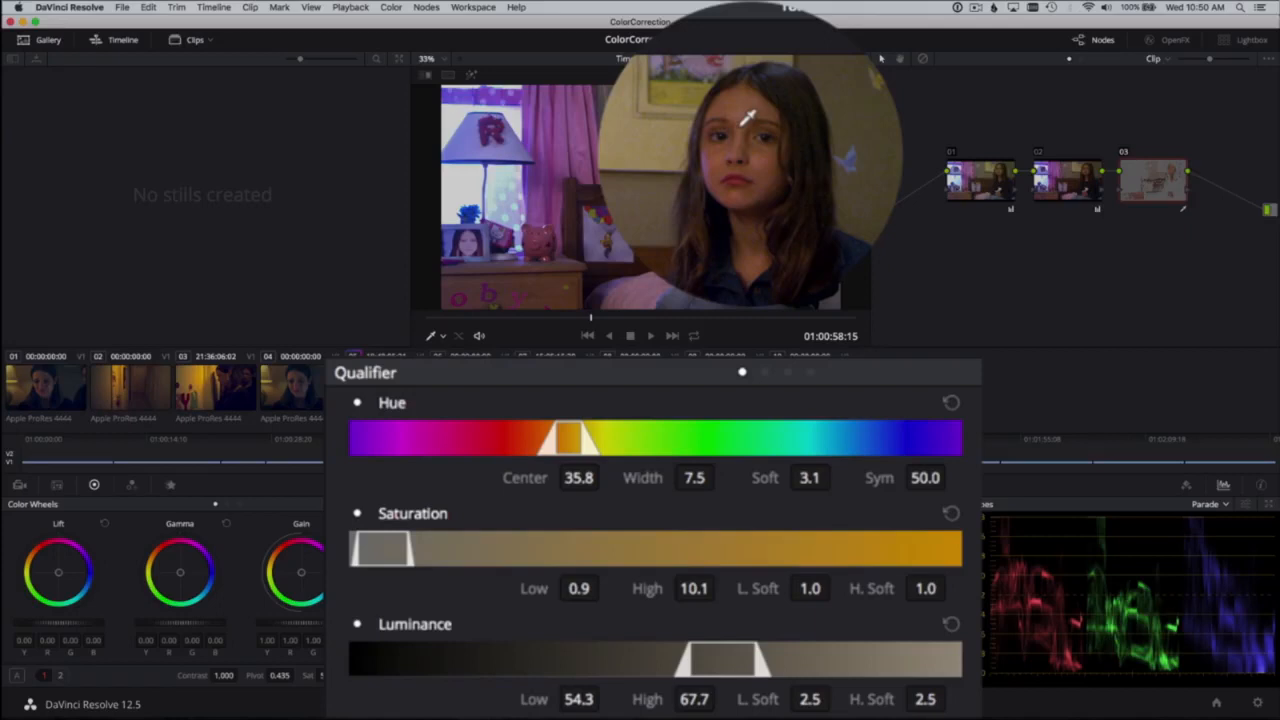
pyautogui.moveTo(745, 120)
pyautogui.mouseDown()
pyautogui.moveTo(766, 167)
pyautogui.moveTo(707, 166)
pyautogui.moveTo(733, 133)
pyautogui.mouseUp()
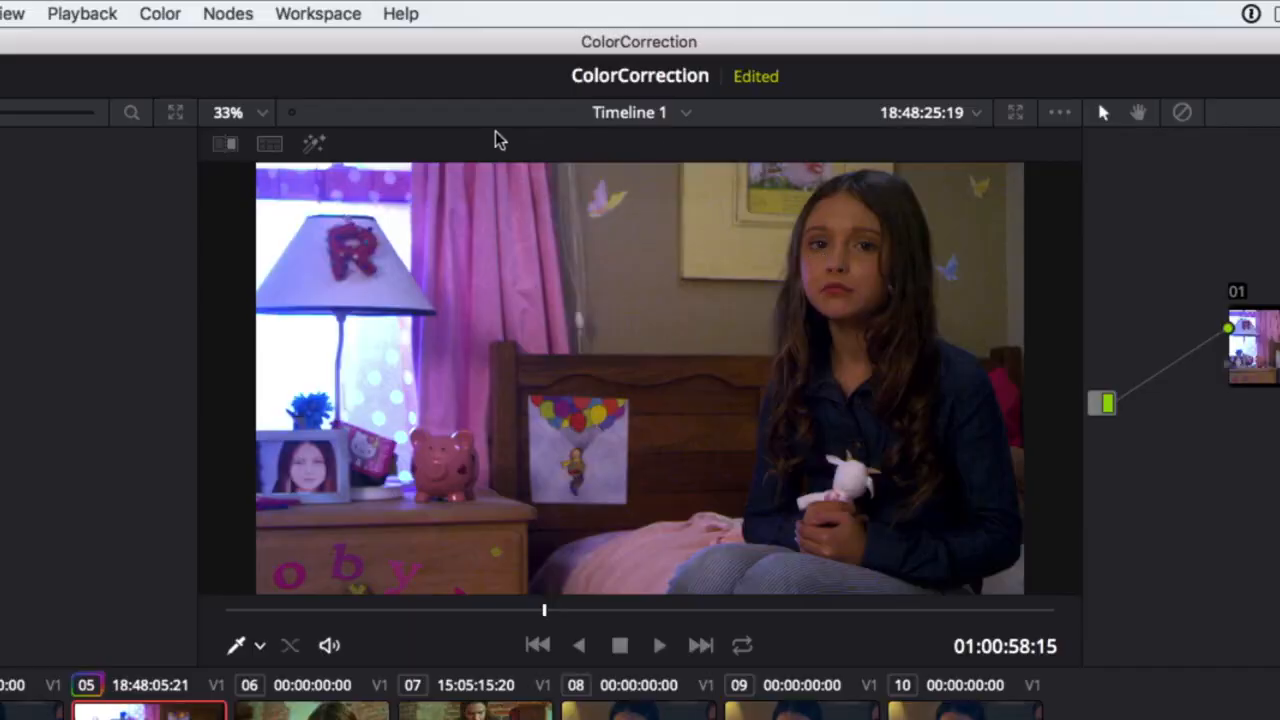
# - Check the skin selection in Highlight and black-and-white matte views, and resample it from the girl's forehead down to eye level
pyautogui.click(315, 144)
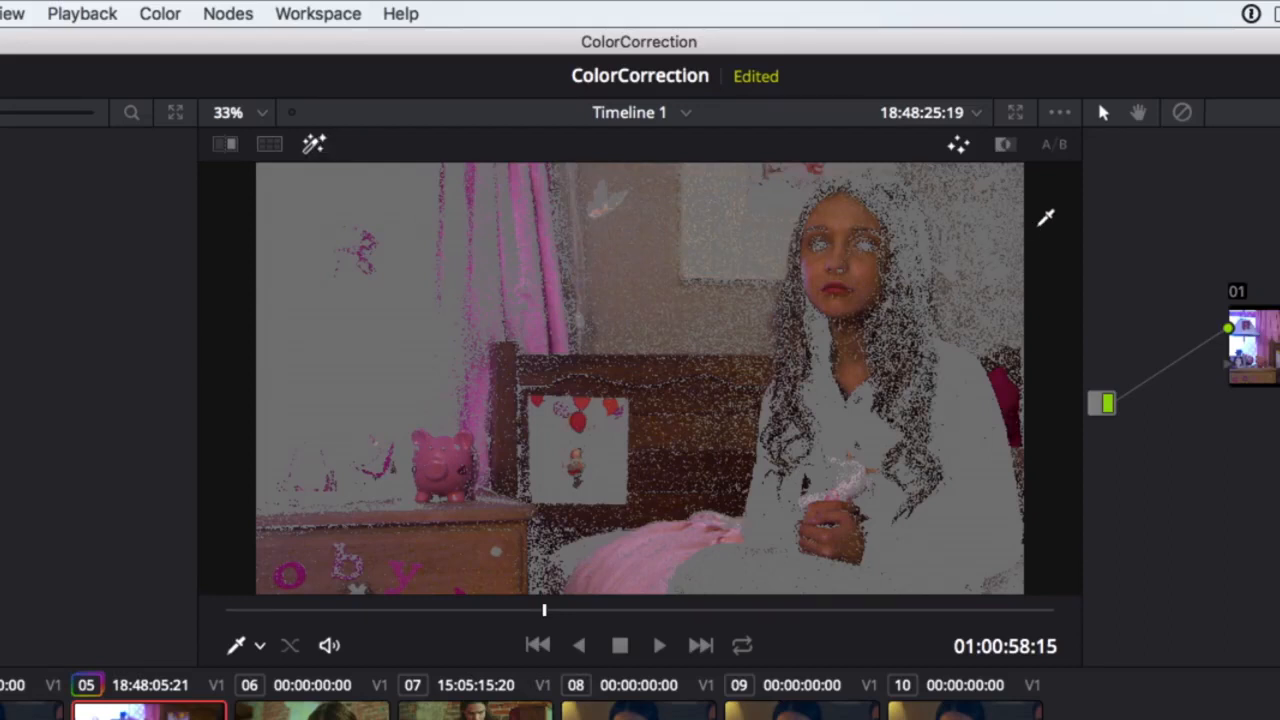
pyautogui.click(1012, 151)
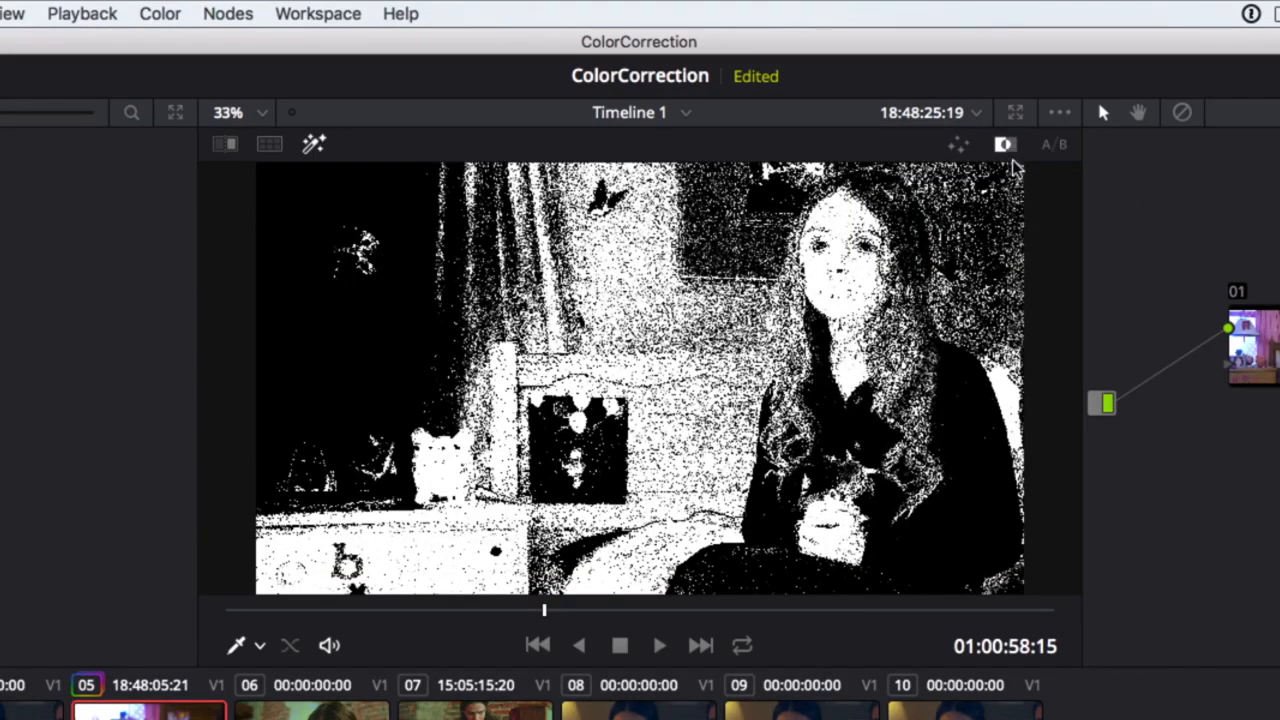
pyautogui.click(957, 148)
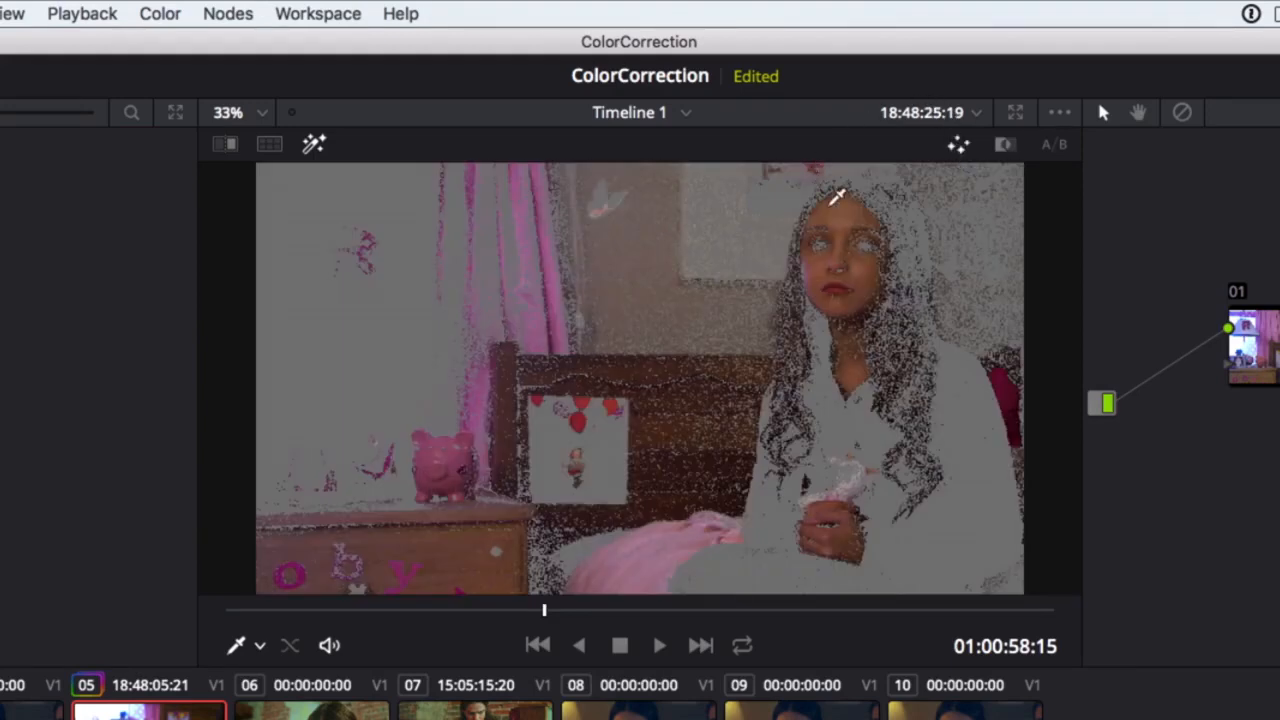
pyautogui.moveTo(848, 202)
pyautogui.mouseDown()
pyautogui.moveTo(817, 272)
pyautogui.moveTo(864, 282)
pyautogui.moveTo(860, 244)
pyautogui.mouseUp()
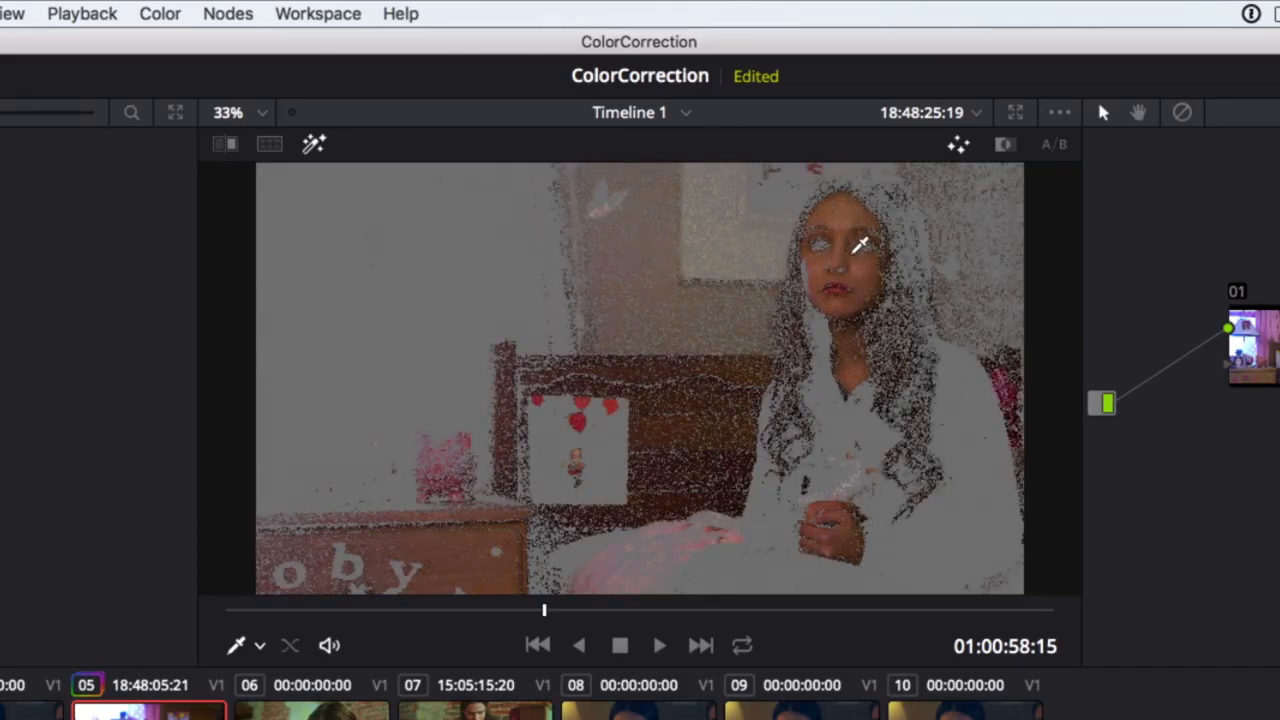
pyautogui.click(314, 144)
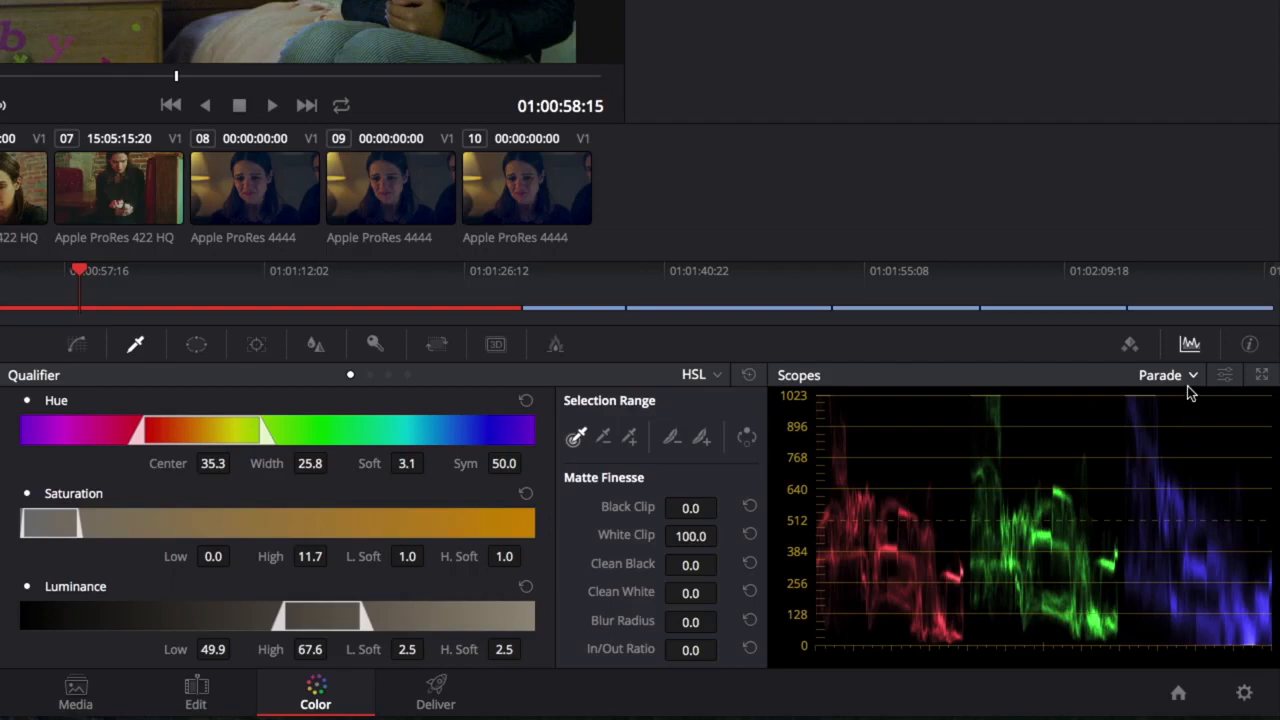
# - Switch the scope to Vectorscope with 2x Zoom and the Skin Tone Indicator enabled
pyautogui.click(1190, 385)
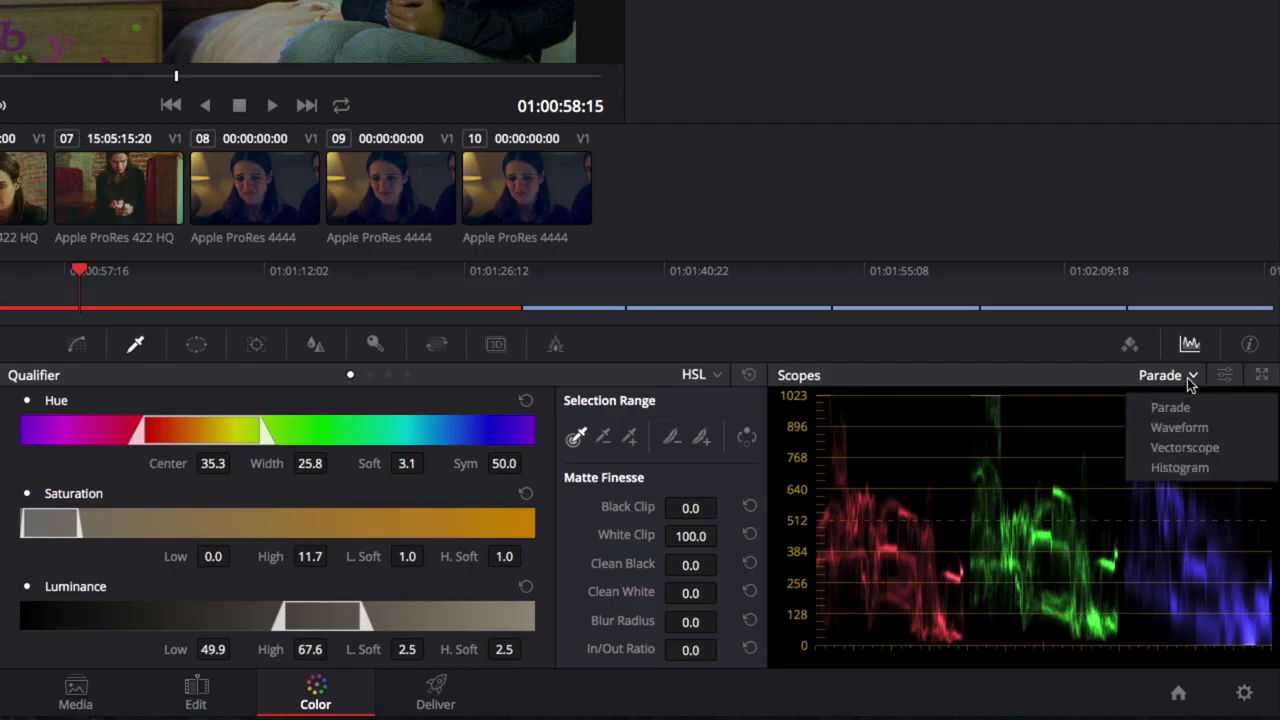
pyautogui.click(1247, 450)
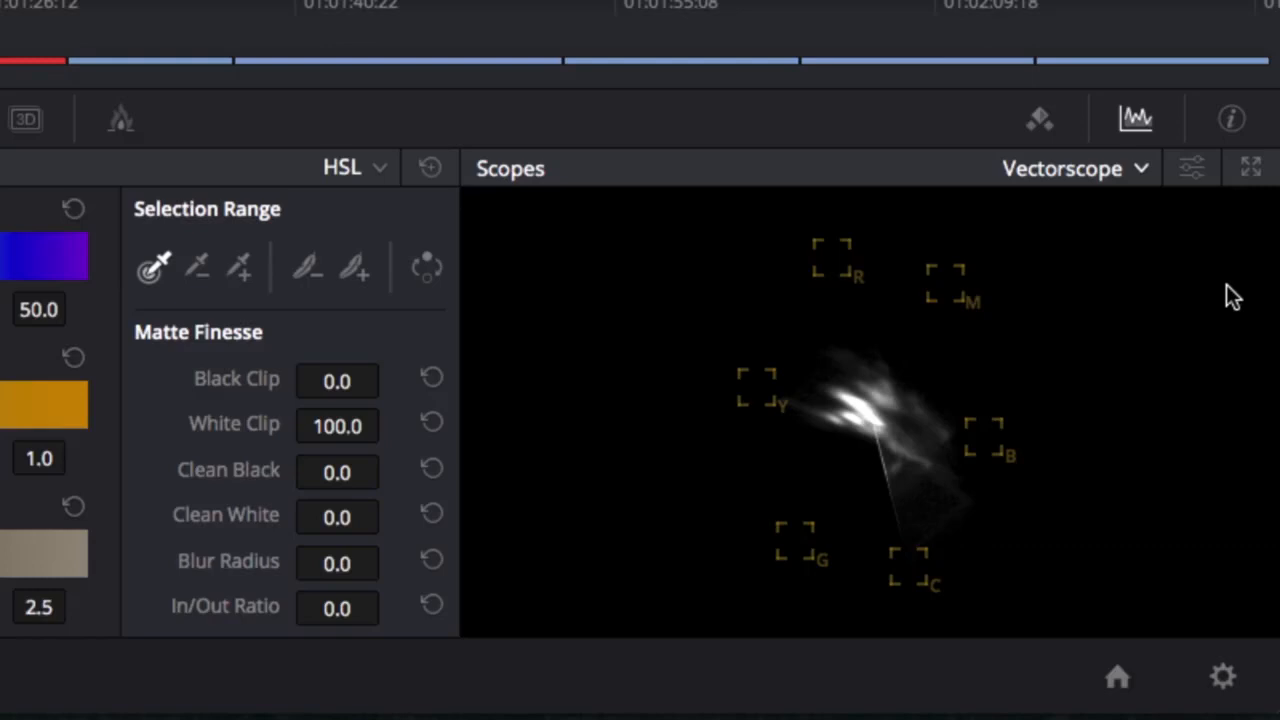
pyautogui.click(1193, 168)
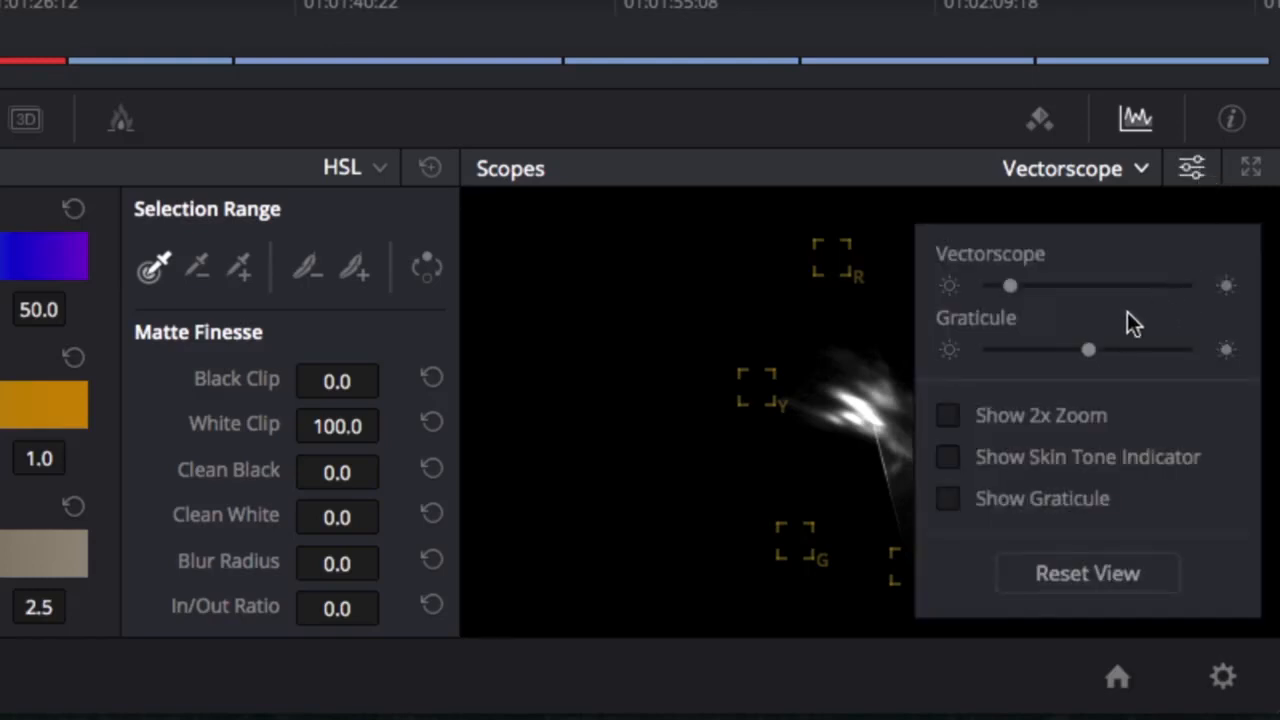
pyautogui.click(948, 415)
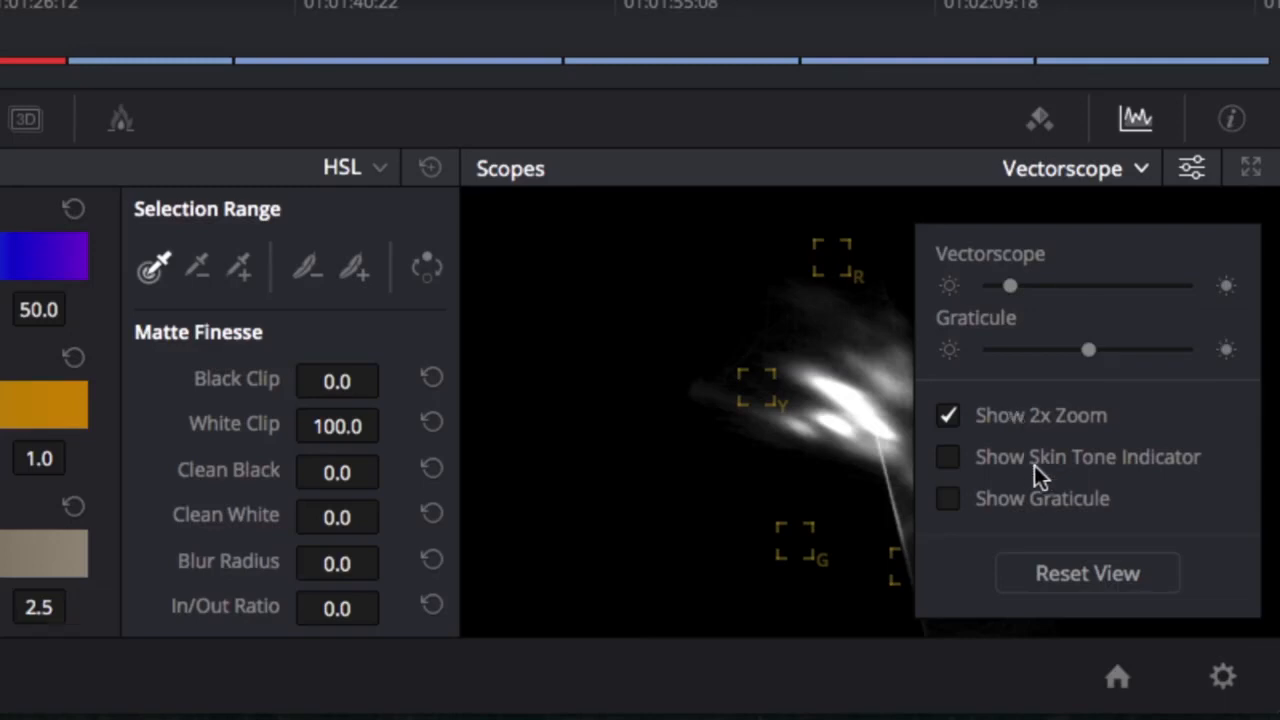
pyautogui.click(950, 460)
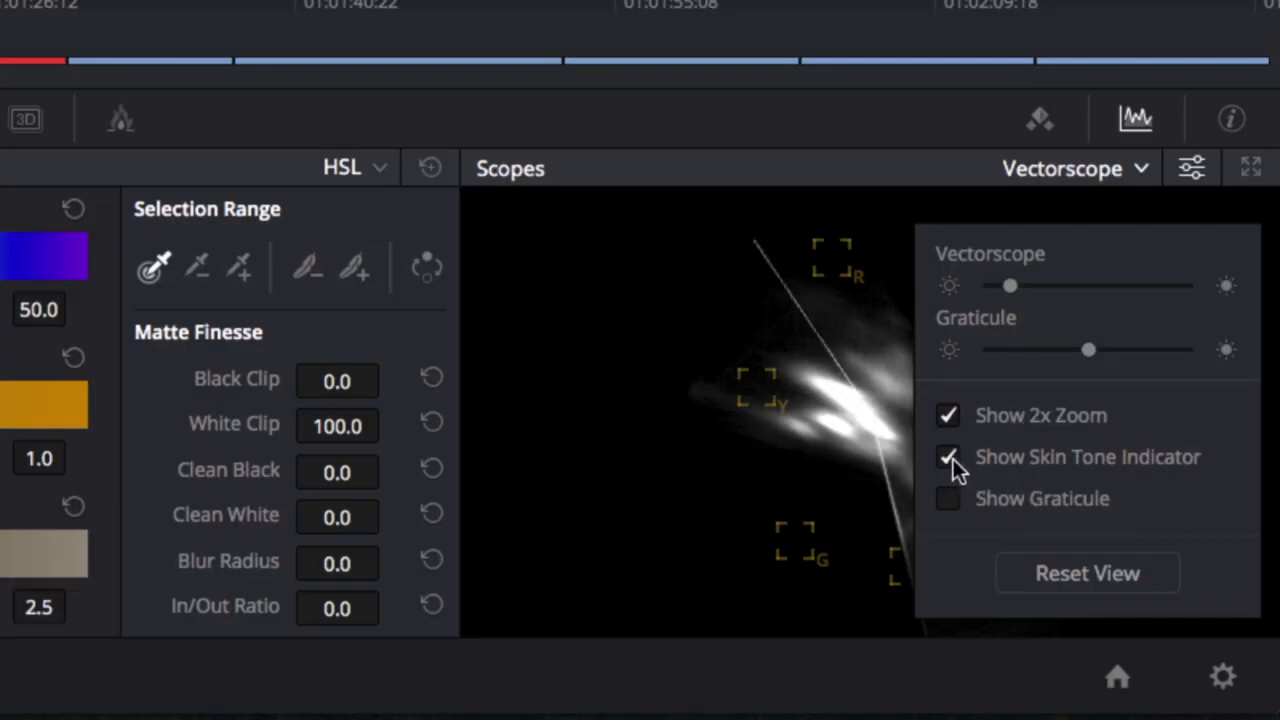
pyautogui.click(1196, 175)
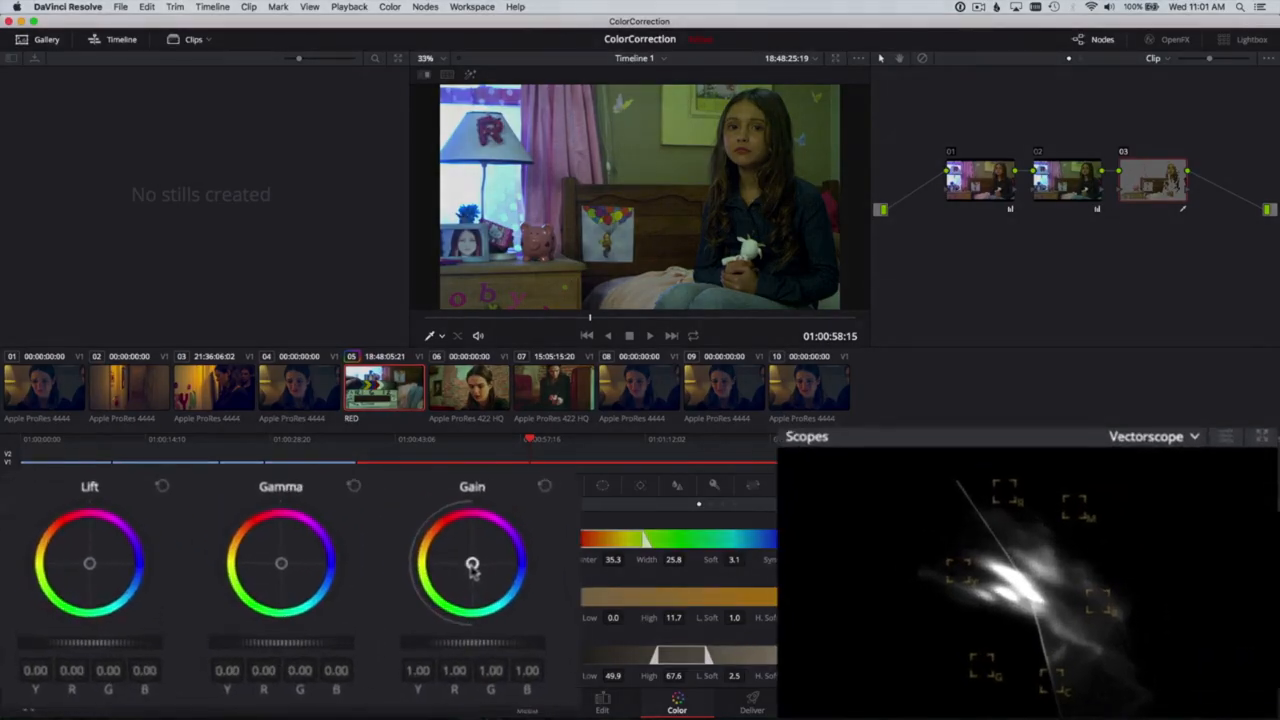
# - Shift node 03's Gain balance to about R 1.11, G 0.96, B 1.09 against the skin tone line, and lower Gamma to about -0.02
pyautogui.moveTo(474, 570); pyautogui.dragTo(467, 564)
pyautogui.moveTo(551, 537); pyautogui.dragTo(560, 540)
pyautogui.moveTo(333, 547); pyautogui.dragTo(334, 549)
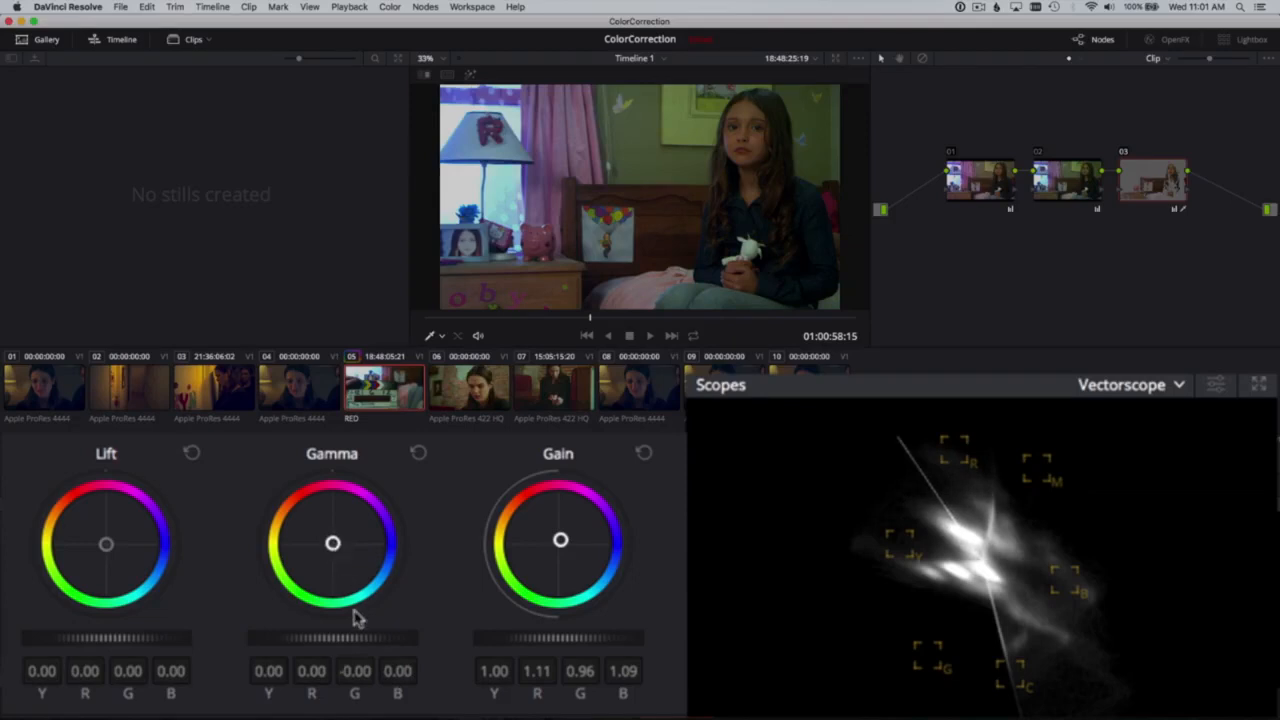
pyautogui.moveTo(354, 640); pyautogui.dragTo(338, 640)
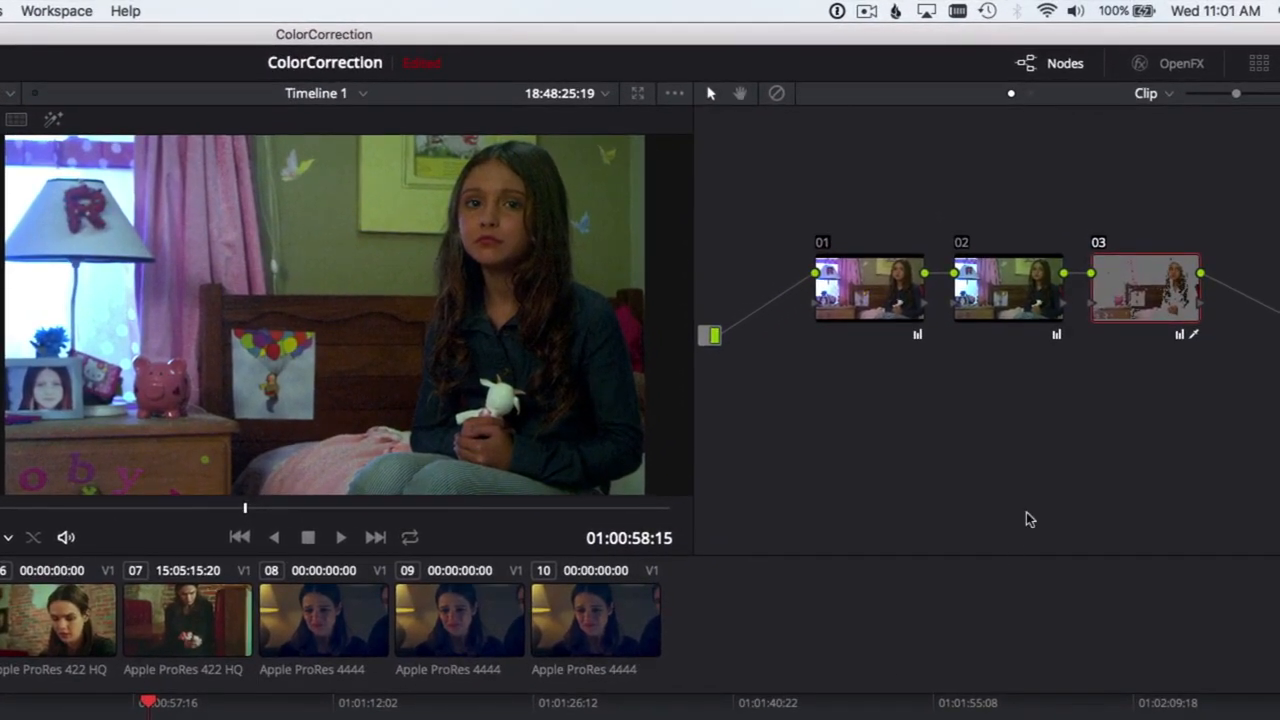
# - Disable and re-enable node 03 repeatedly to compare the shot before and after the skin-tone correction
pyautogui.hotkey('ctrl', 'd')
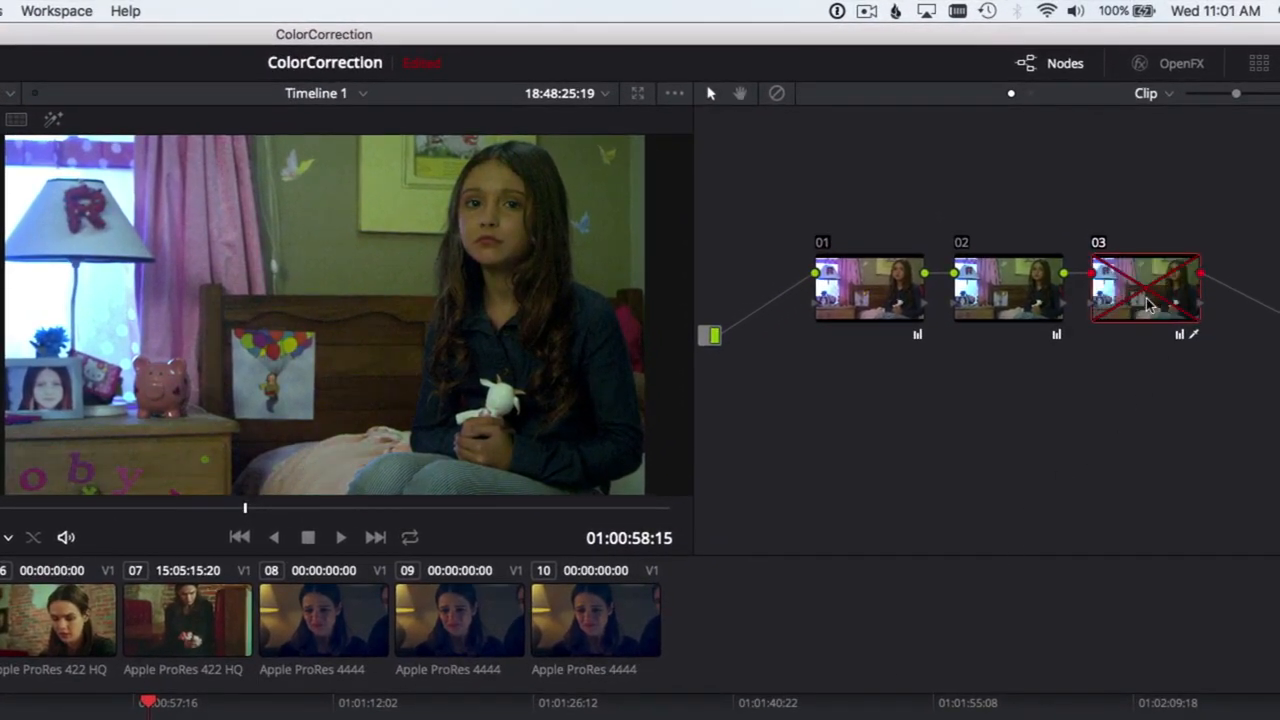
pyautogui.hotkey('ctrl', 'd')
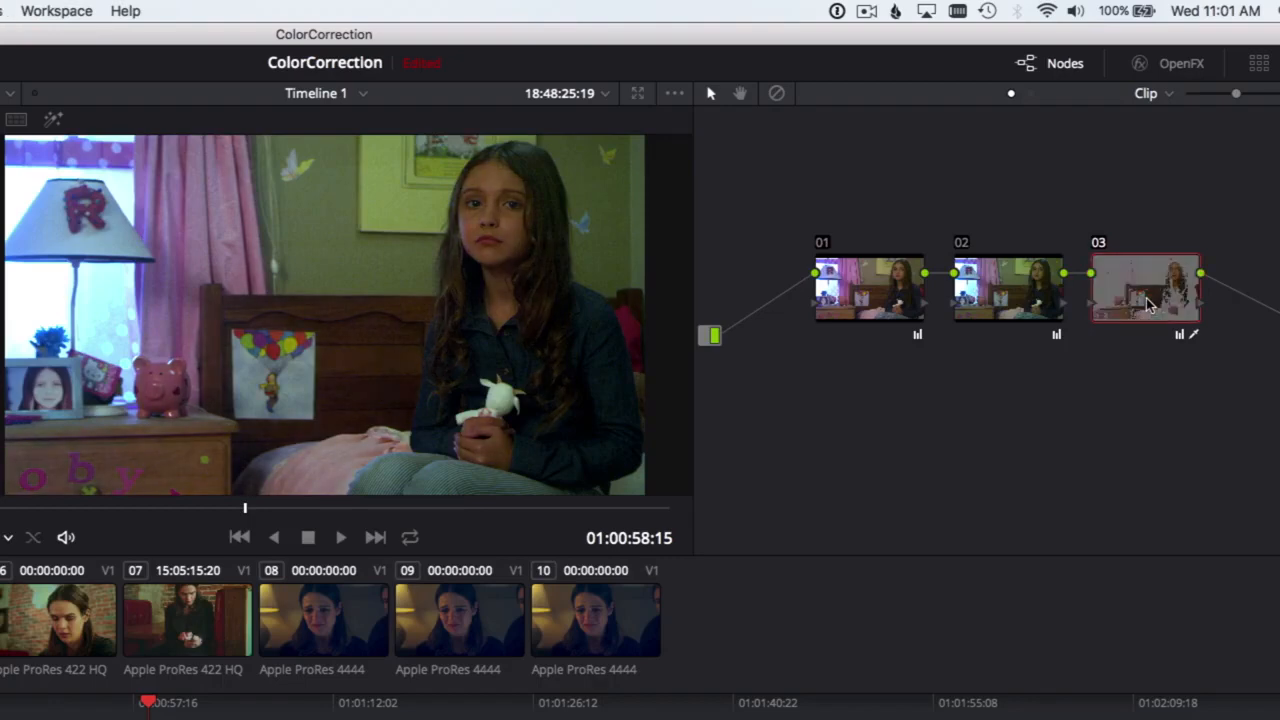
pyautogui.hotkey('ctrl', 'd')
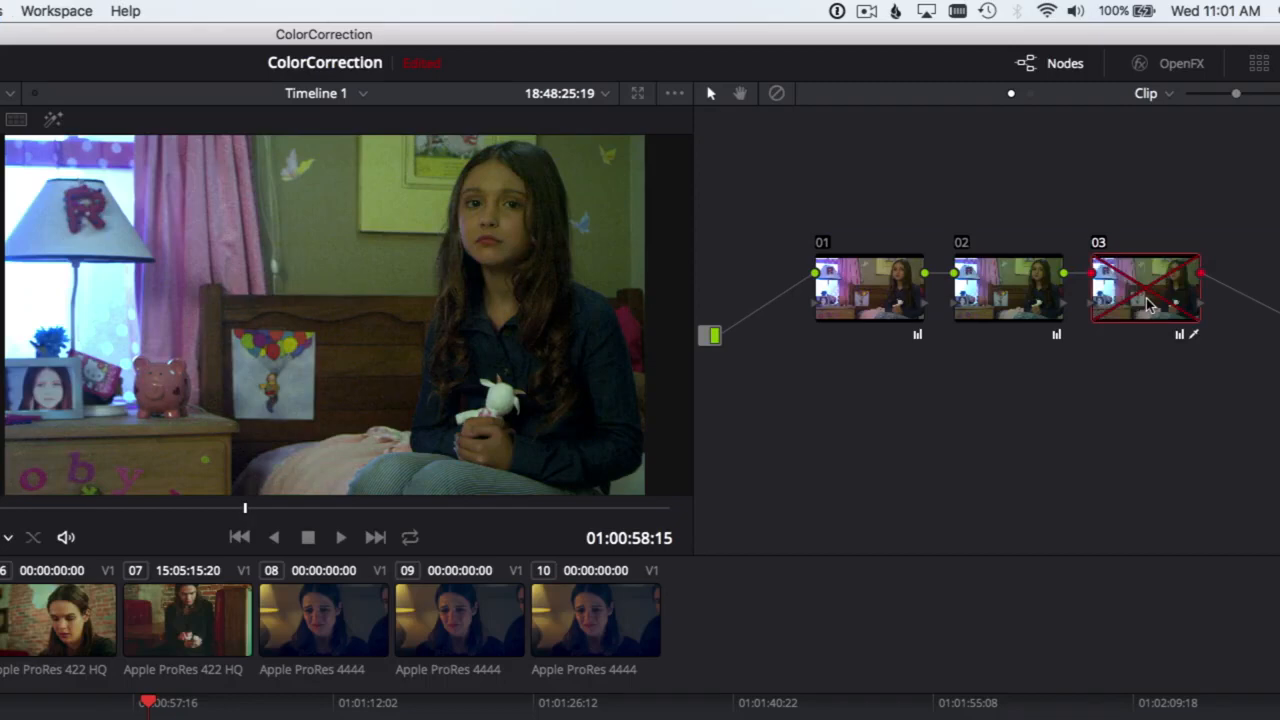
pyautogui.hotkey('ctrl', 'd')
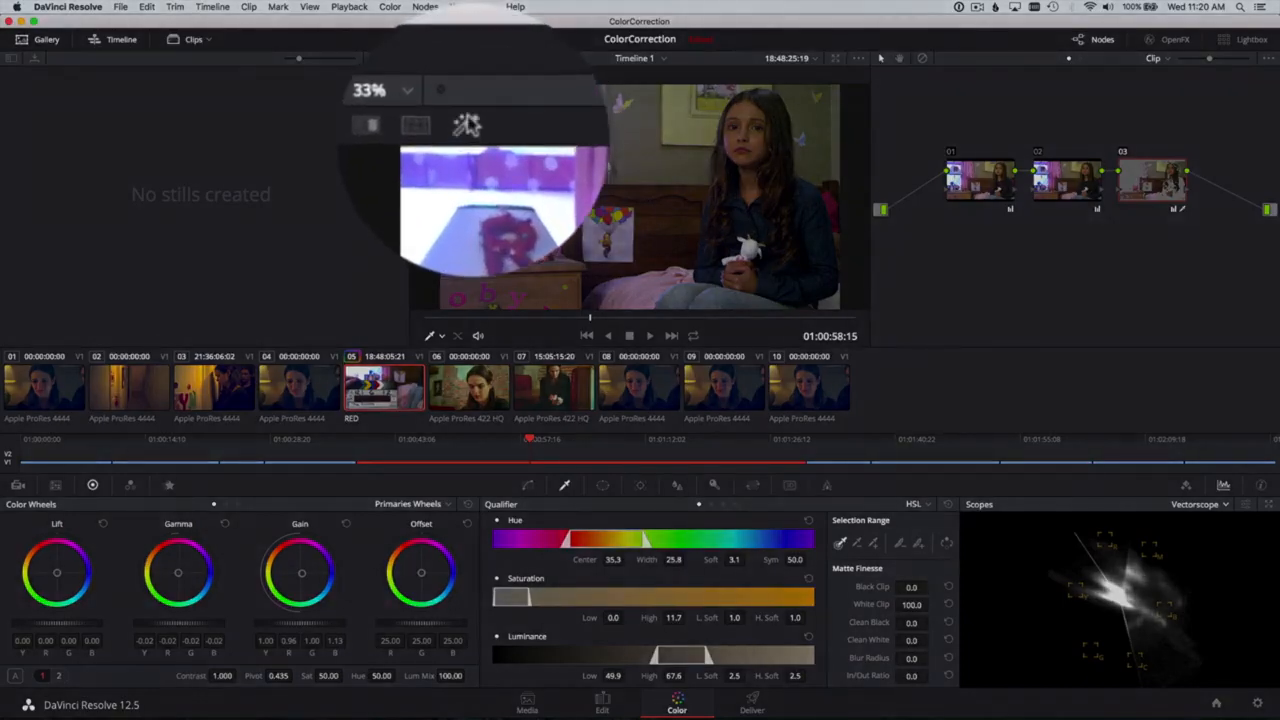
# - Using Highlight view, refine the skin selection to Hue Center 39.5, Width 14.7 and Soft 6.2, with a Blur Radius of 32.5
pyautogui.click(470, 75)
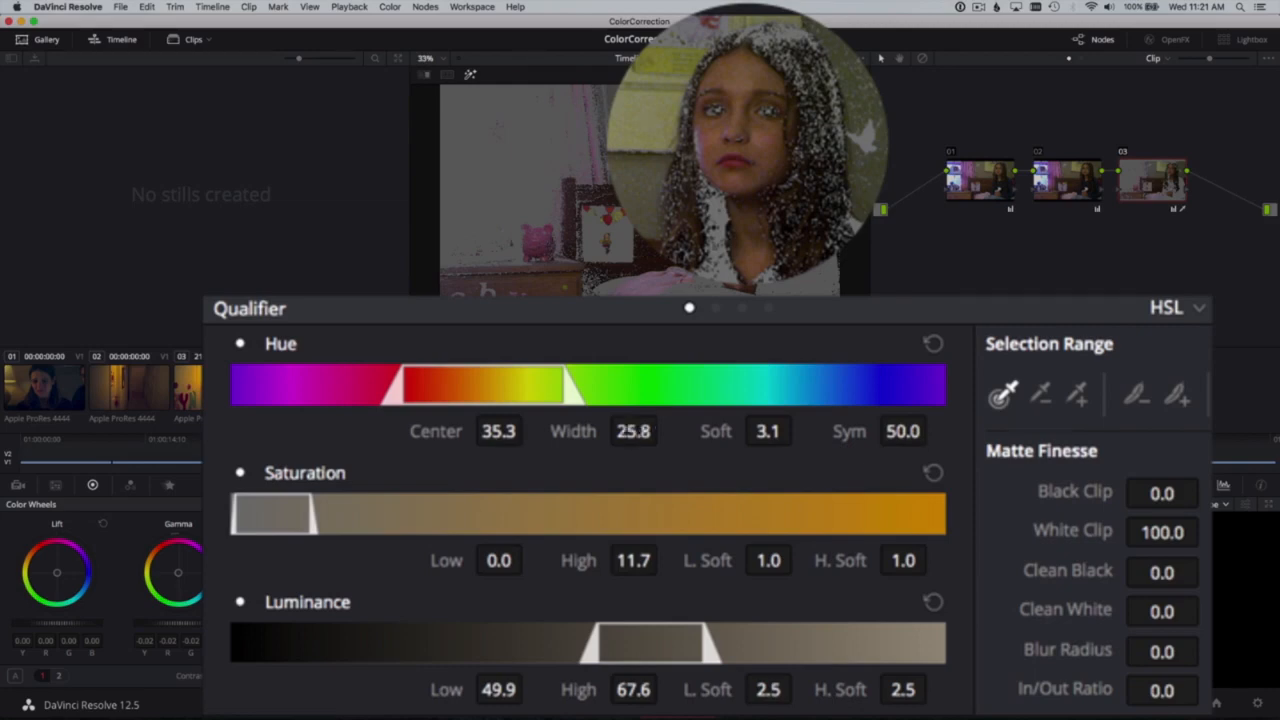
pyautogui.moveTo(637, 427); pyautogui.dragTo(665, 431)
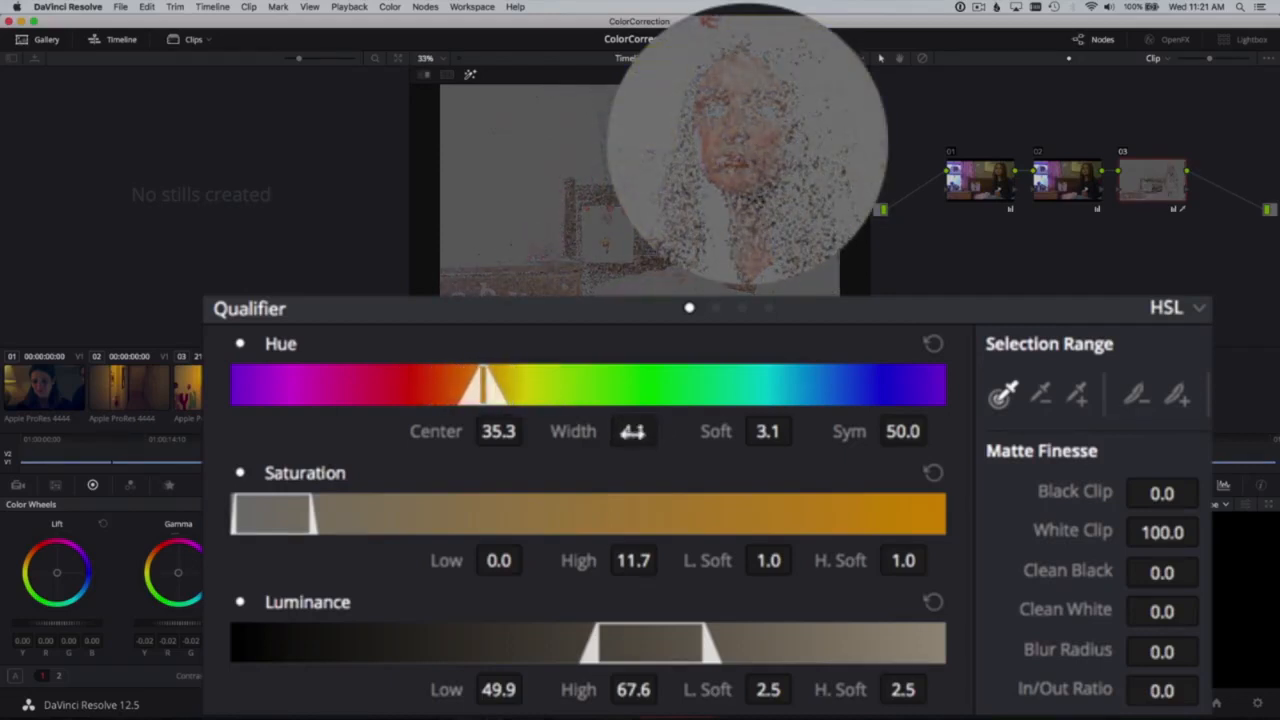
pyautogui.moveTo(500, 431); pyautogui.dragTo(530, 431)
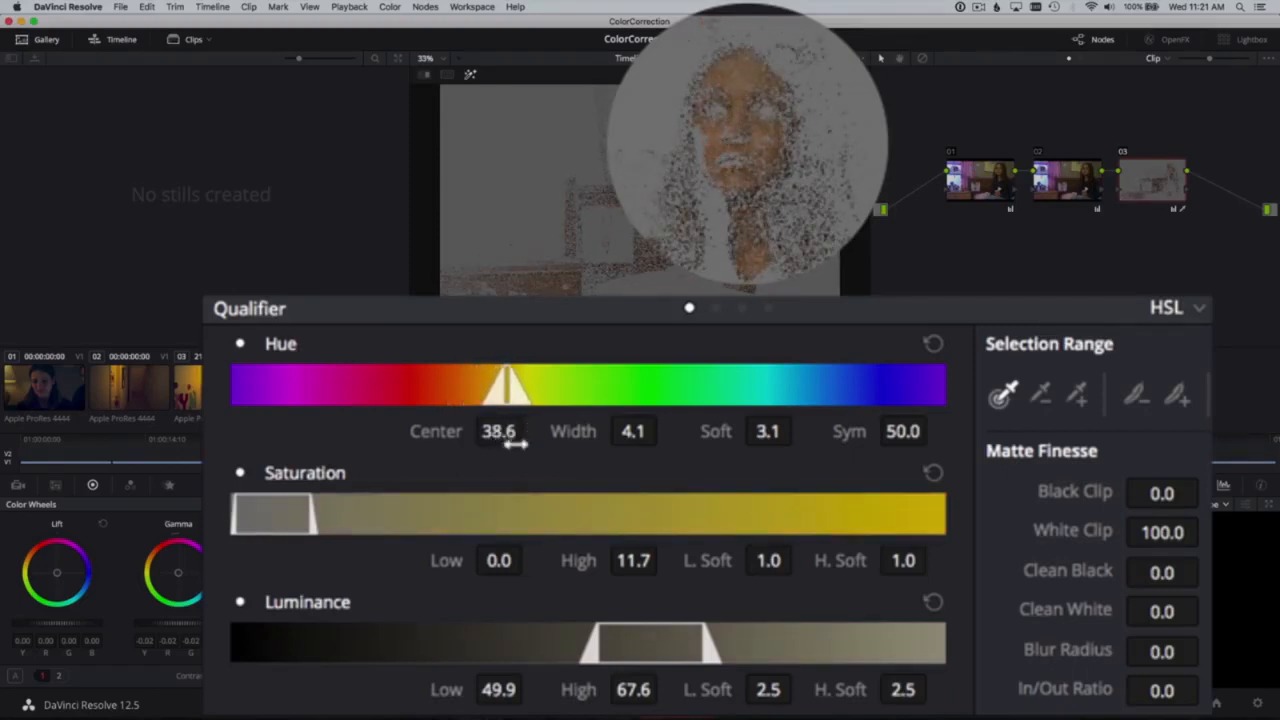
pyautogui.moveTo(634, 431); pyautogui.dragTo(665, 431)
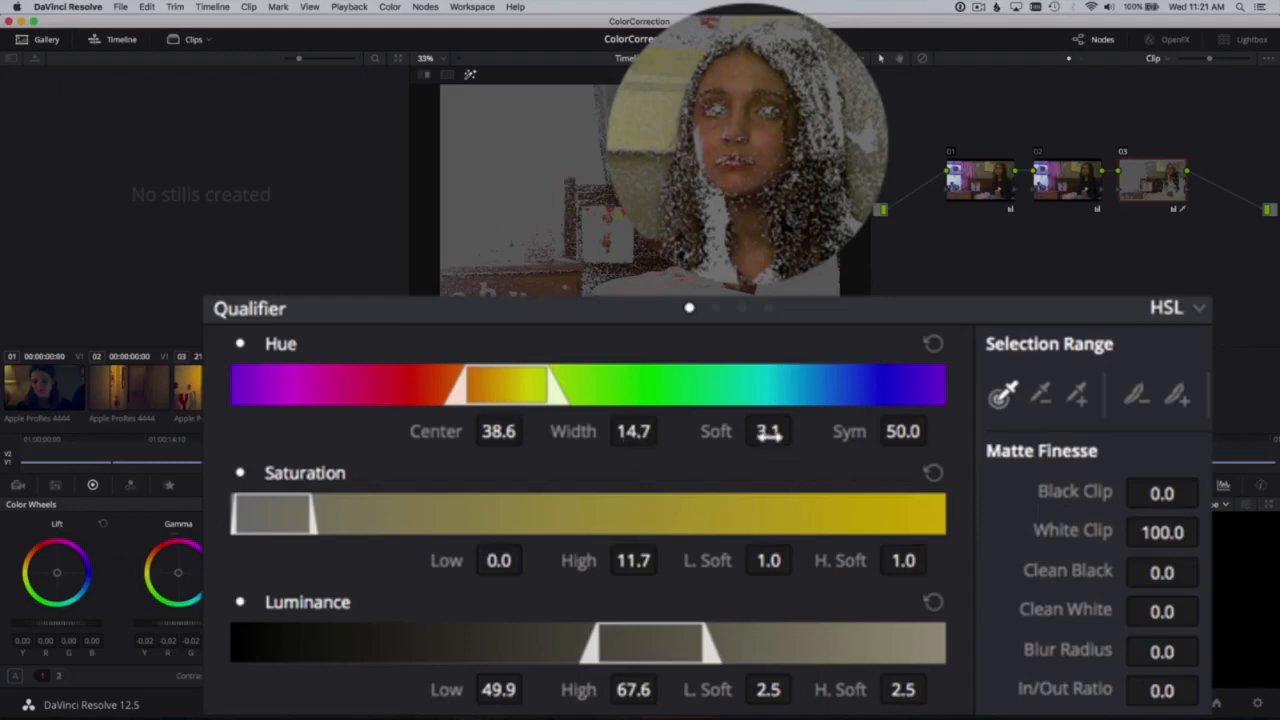
pyautogui.moveTo(766, 434); pyautogui.dragTo(800, 432)
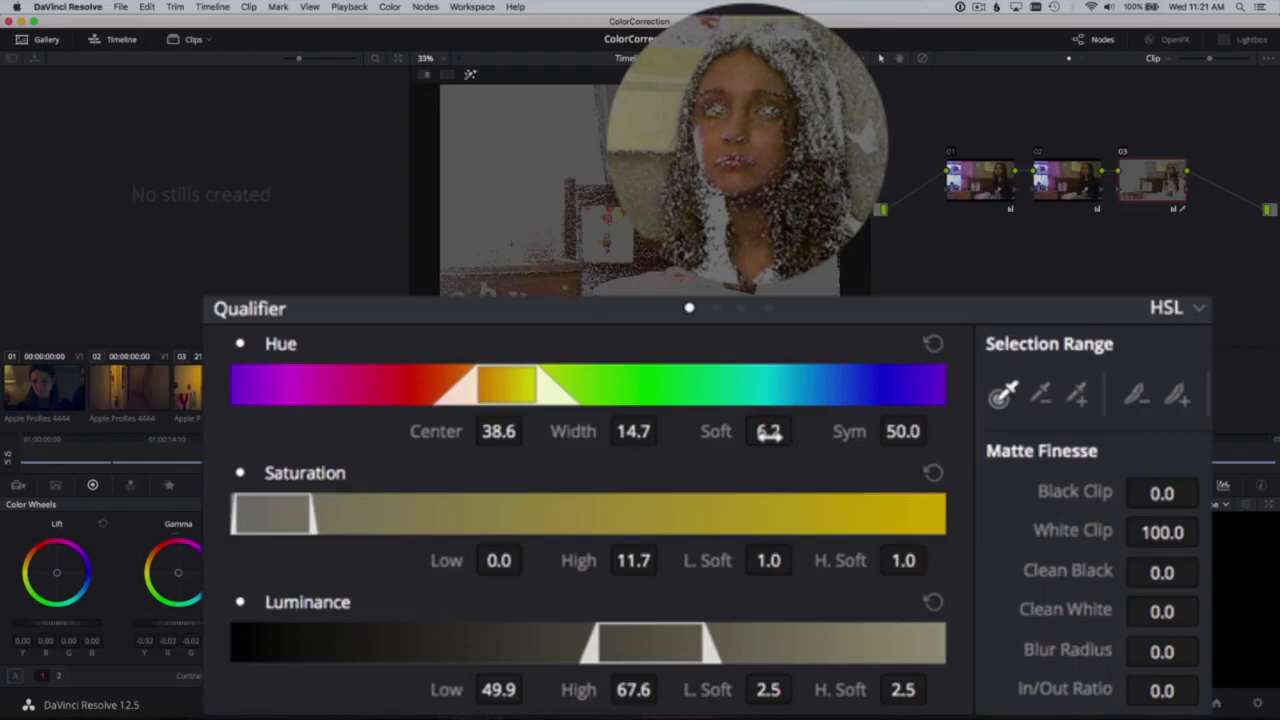
pyautogui.moveTo(502, 431); pyautogui.dragTo(532, 431)
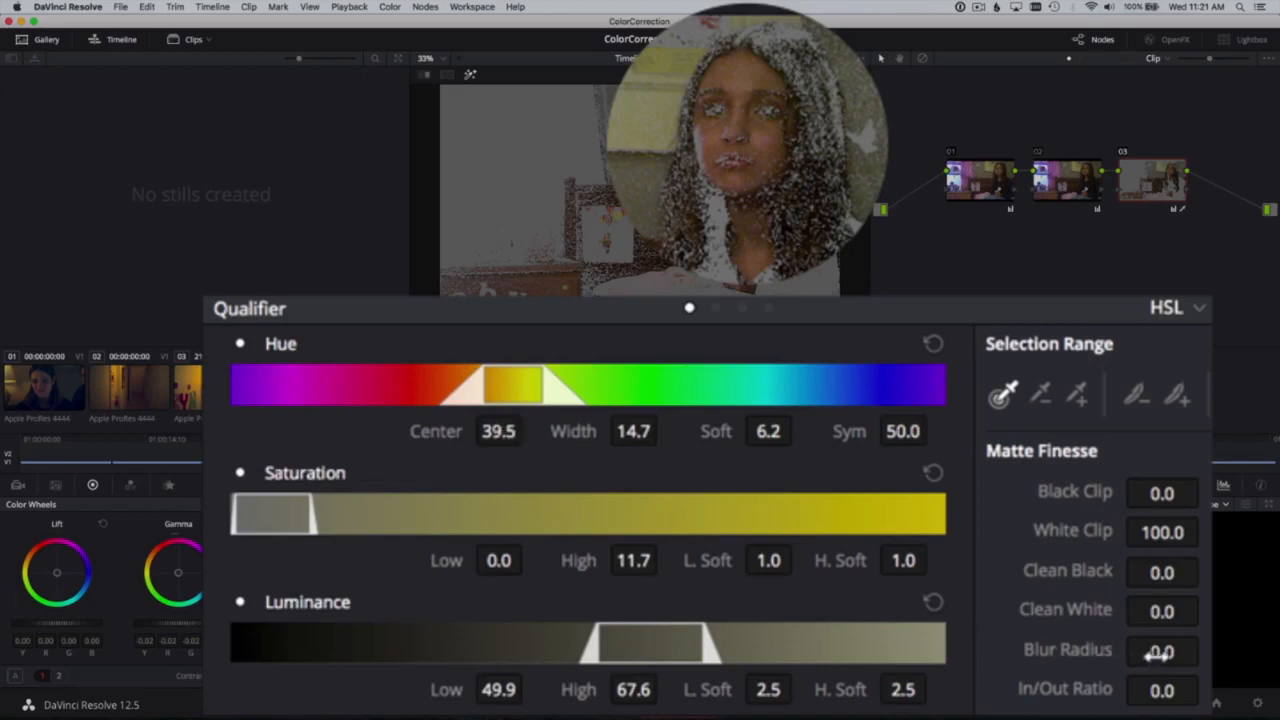
pyautogui.moveTo(1160, 651); pyautogui.dragTo(1206, 648)
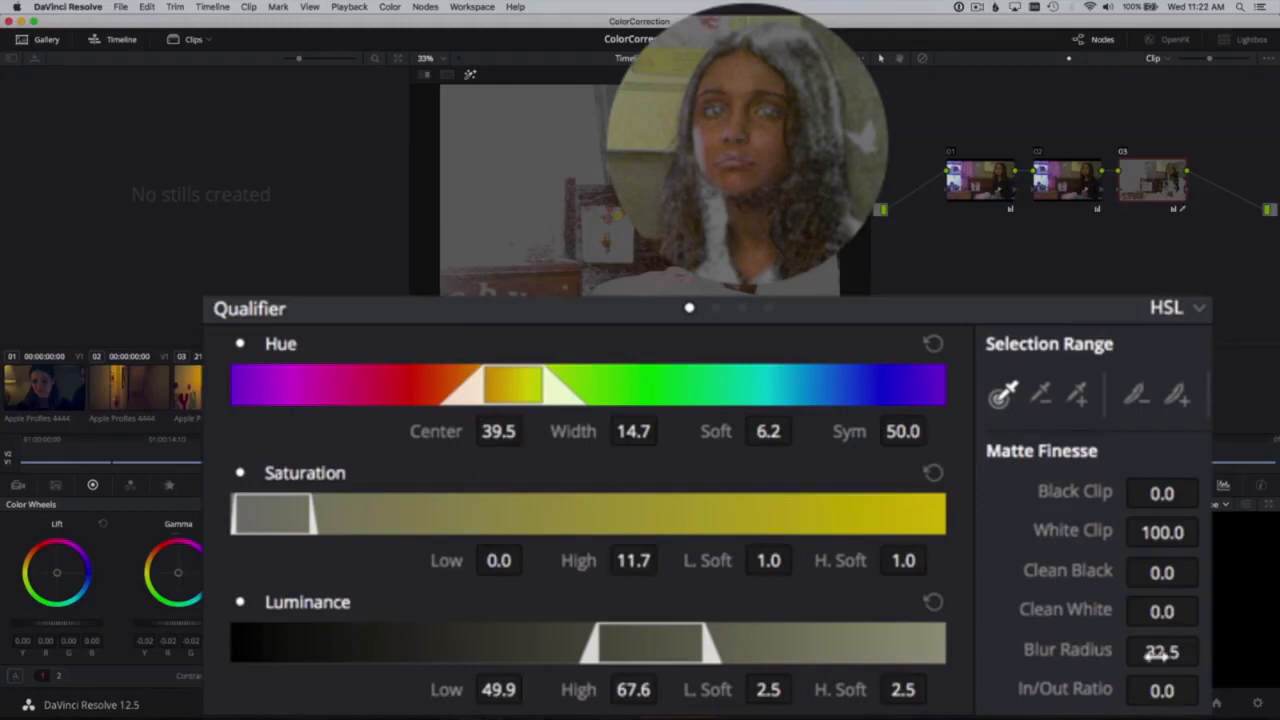
pyautogui.click(470, 76)
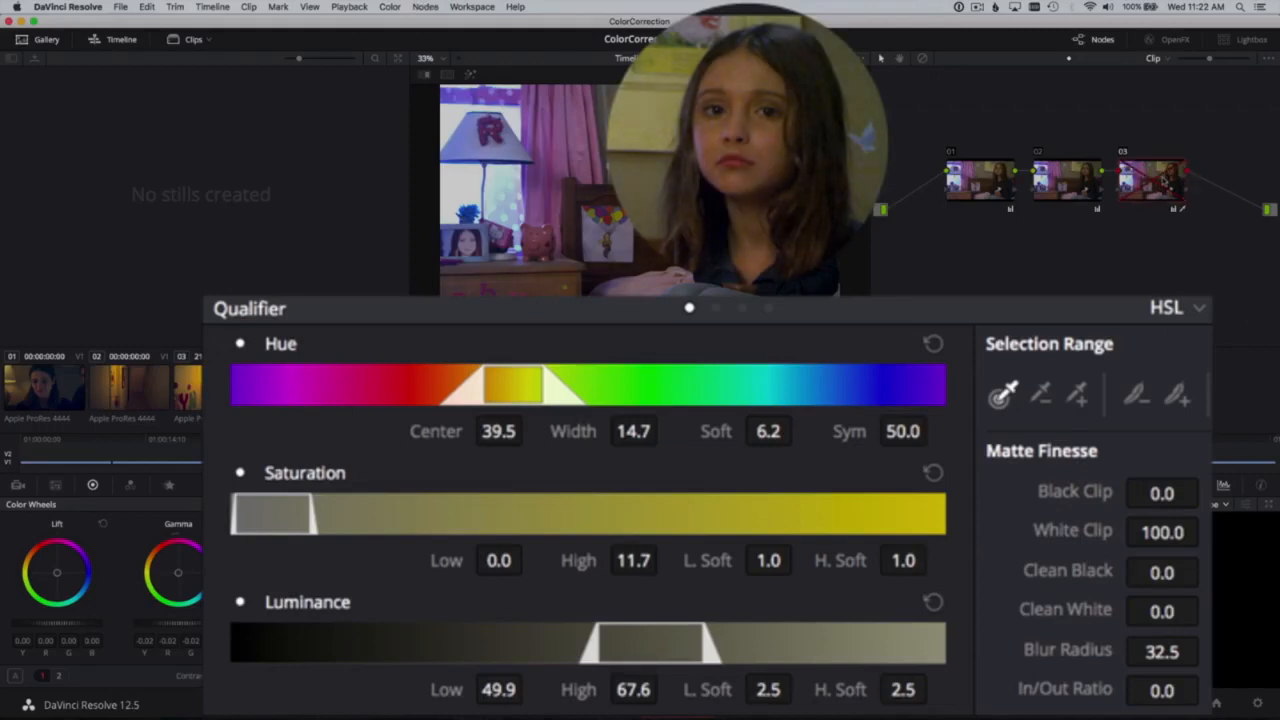
# - Toggle node 03 off and on to check the refined qualifier's effect on the image
pyautogui.press('super+d')
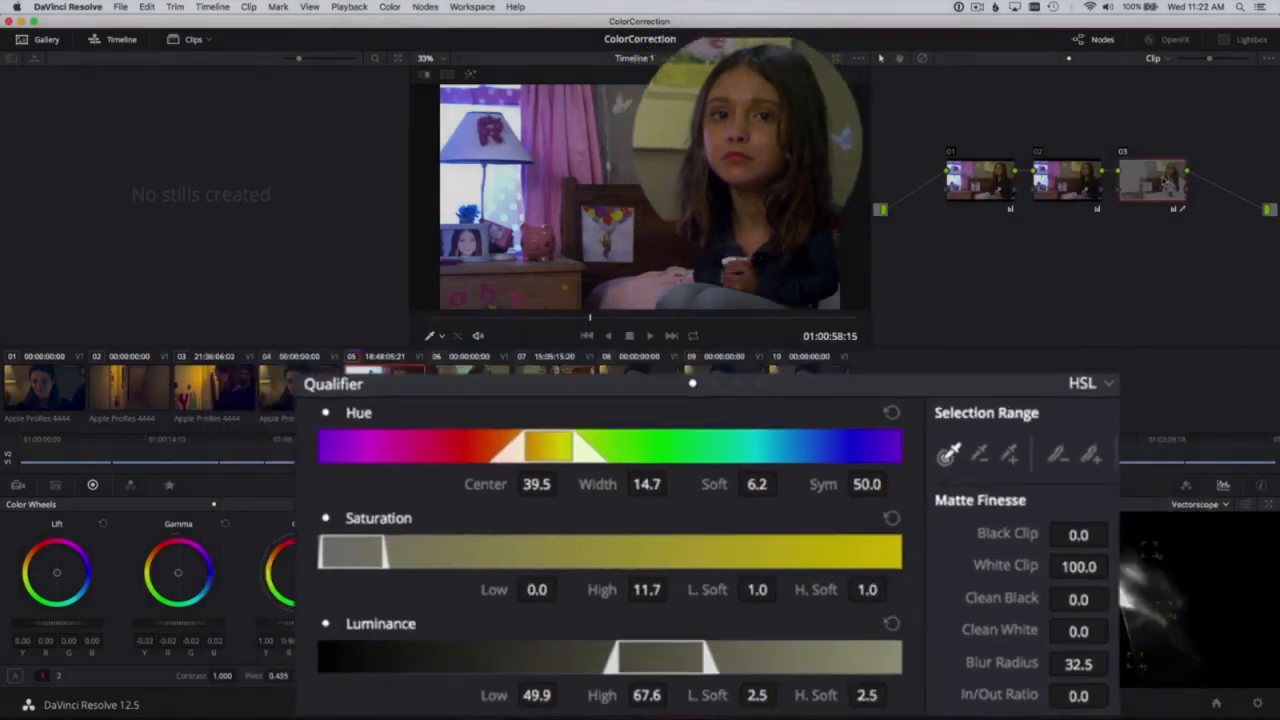
pyautogui.press('super+d')
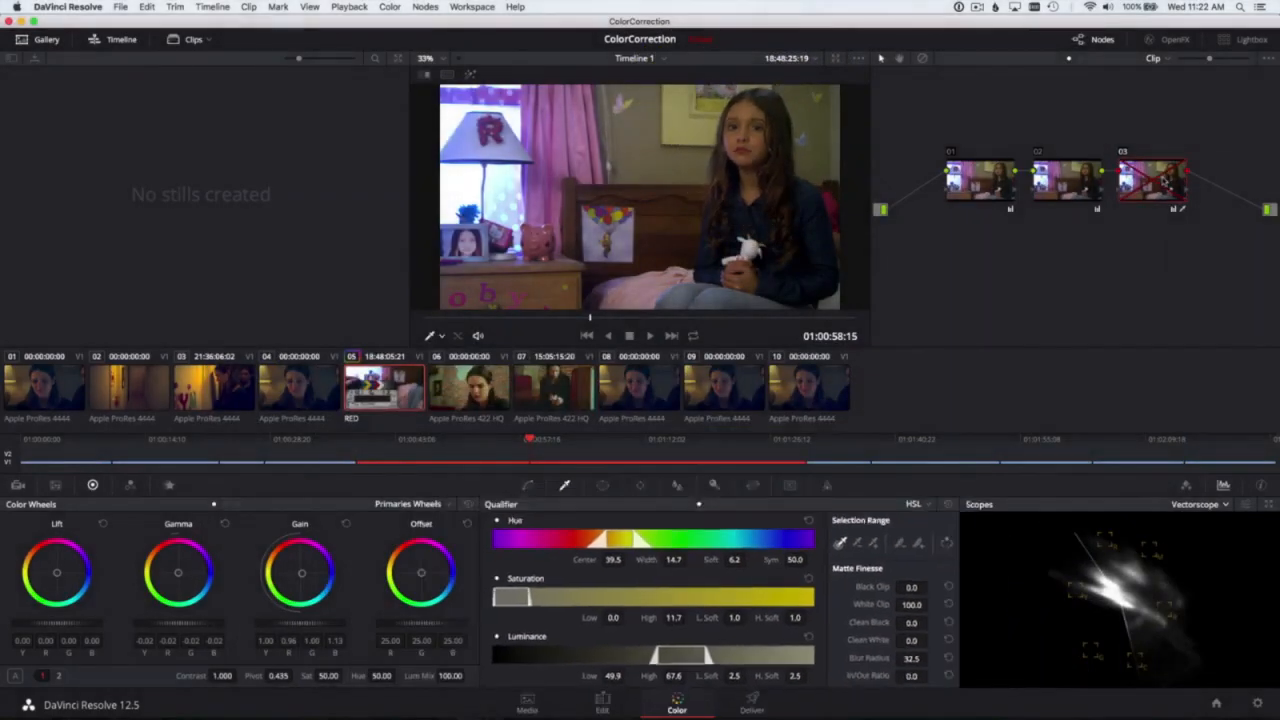
pyautogui.press('super+d')
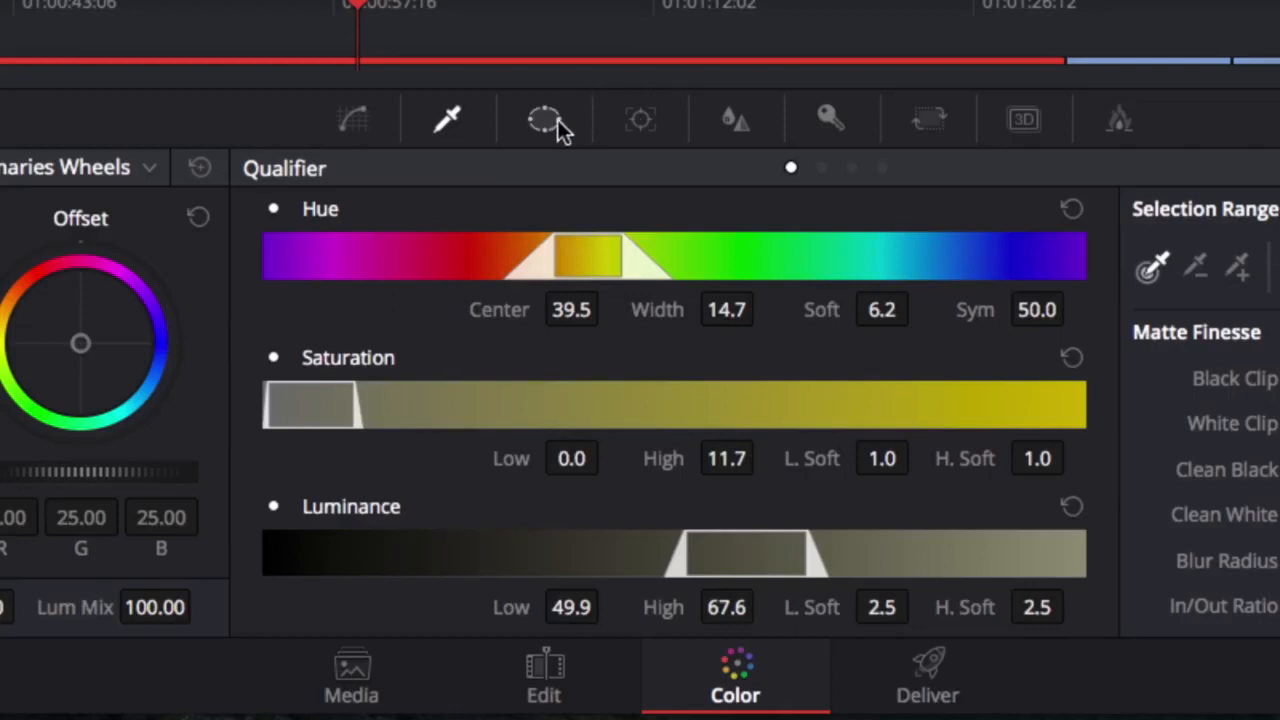
# - Add a circular power window to node 03 and center it over the girl's face
pyautogui.click(545, 120)
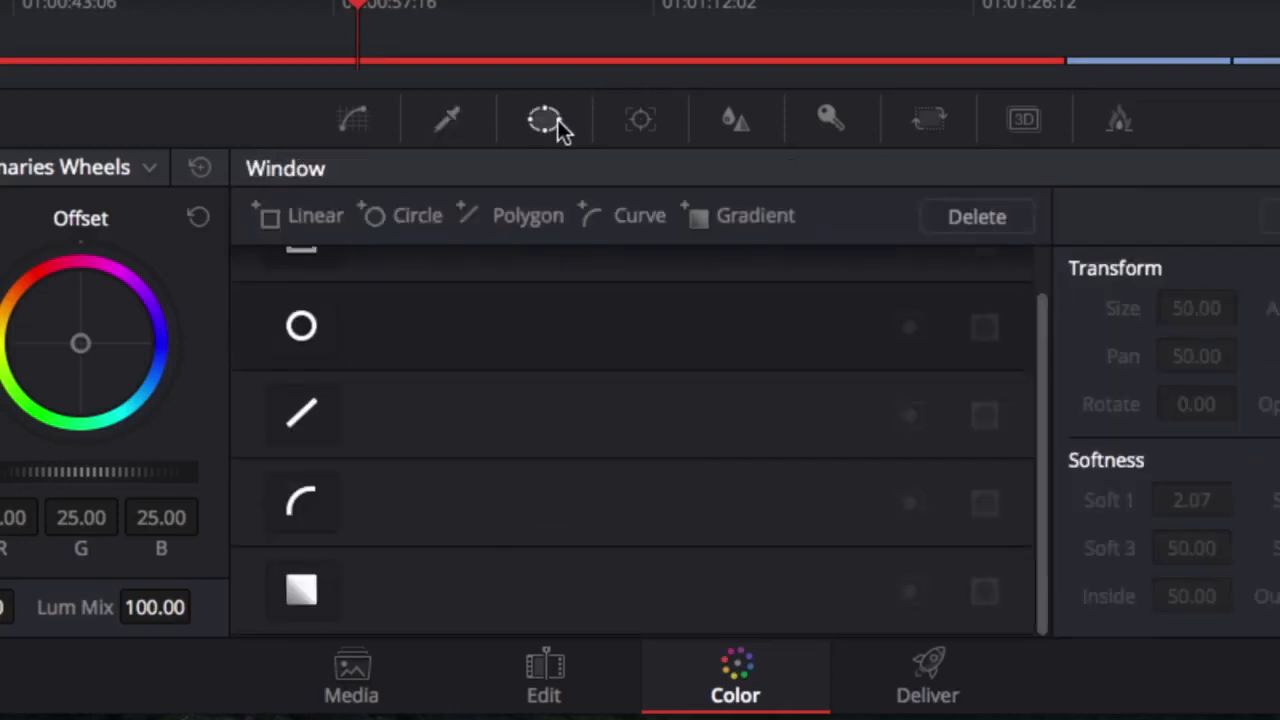
pyautogui.scroll(1, 567, 307)
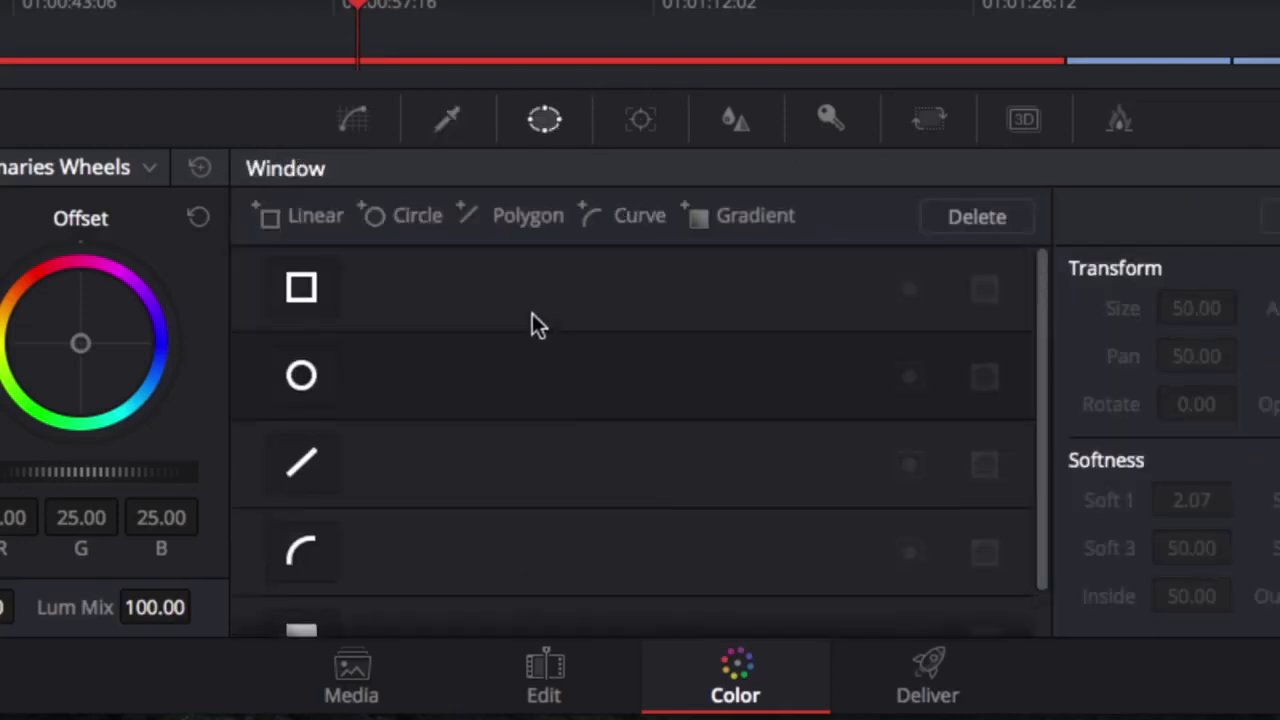
pyautogui.click(307, 386)
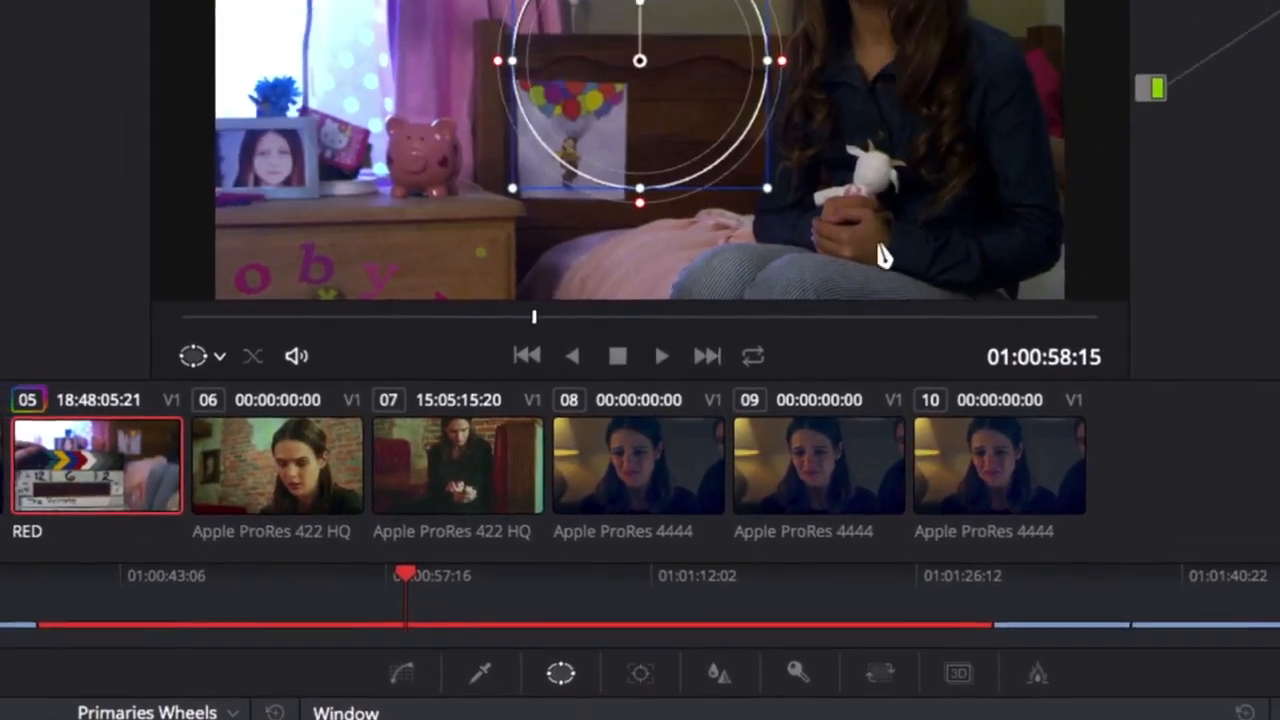
pyautogui.moveTo(639, 60); pyautogui.dragTo(871, 0)
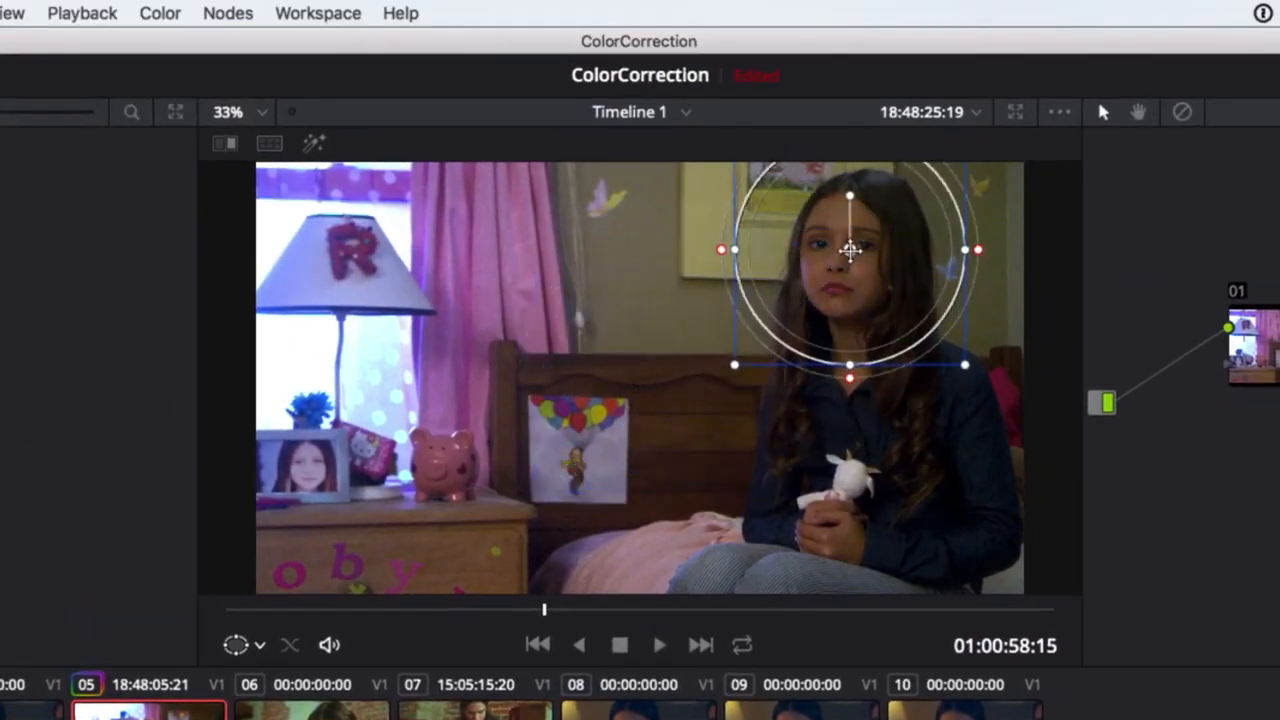
pyautogui.moveTo(849, 250); pyautogui.dragTo(845, 258)
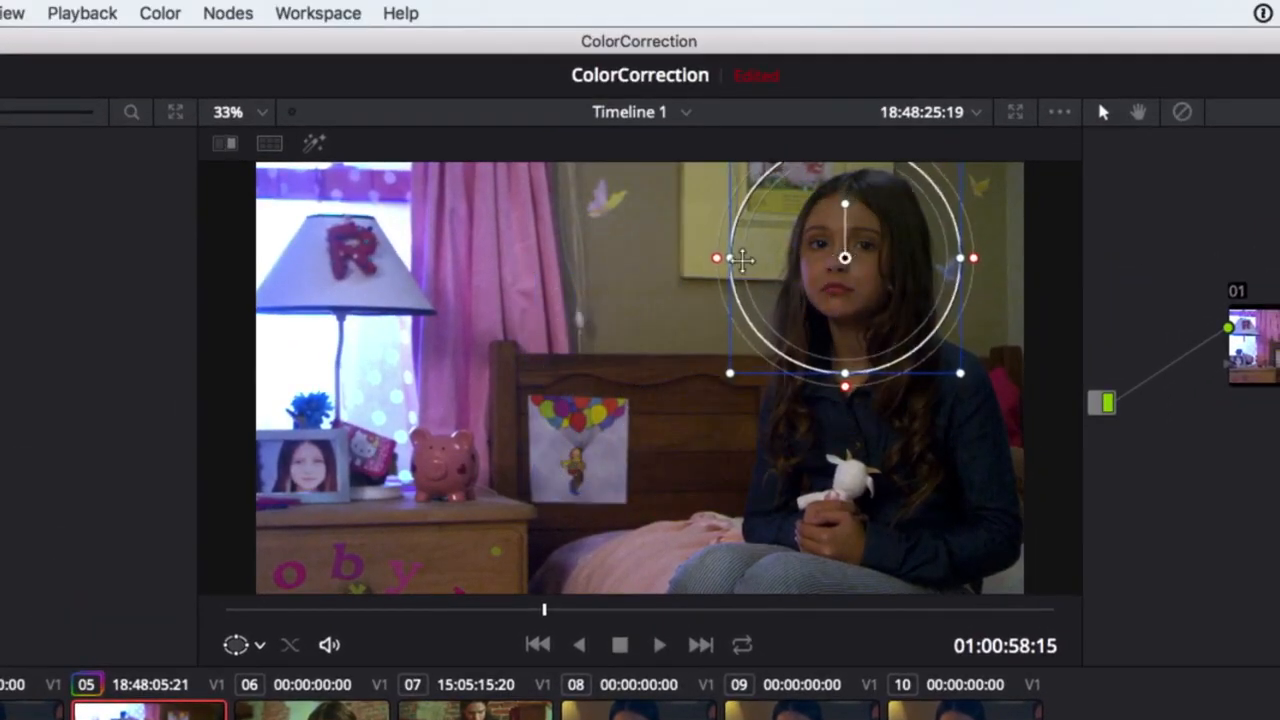
# - Shape the circular window into a narrow oval around the face, rotated about -2.49, with Soft 1 at about 3.52
pyautogui.moveTo(728, 264); pyautogui.dragTo(782, 262)
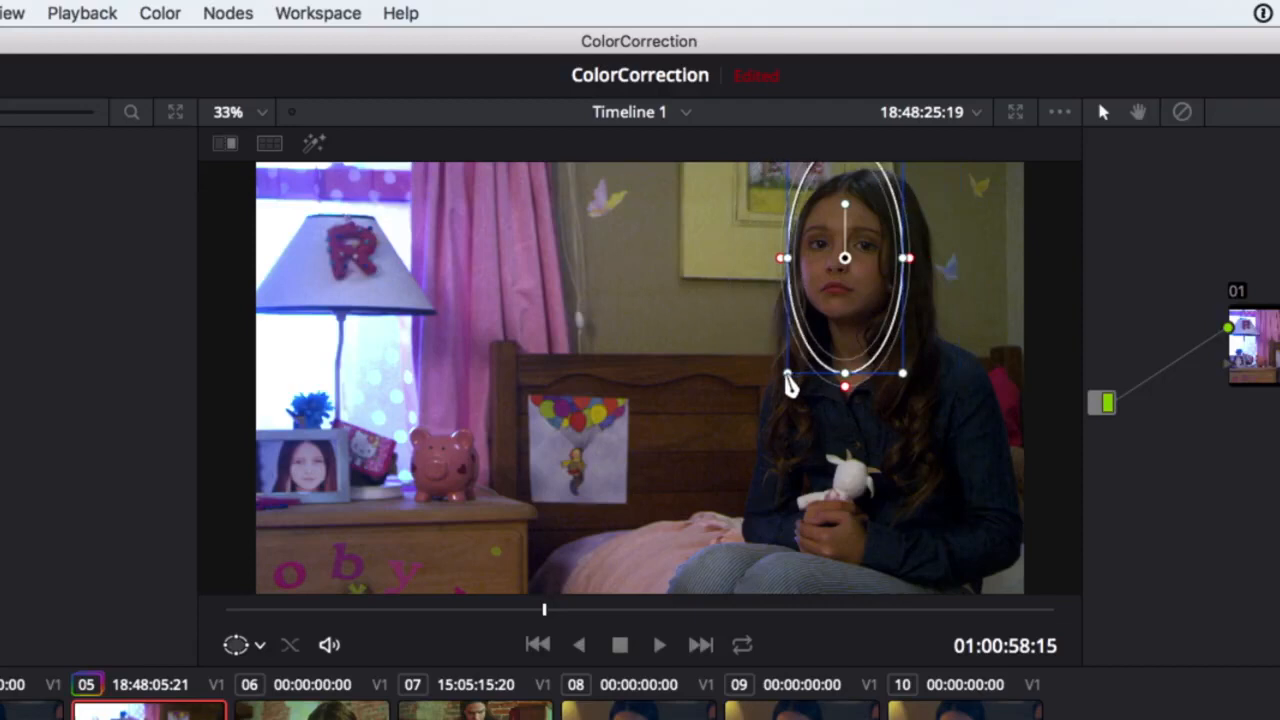
pyautogui.moveTo(790, 385)
pyautogui.mouseDown()
pyautogui.moveTo(797, 352)
pyautogui.moveTo(793, 398)
pyautogui.mouseUp()
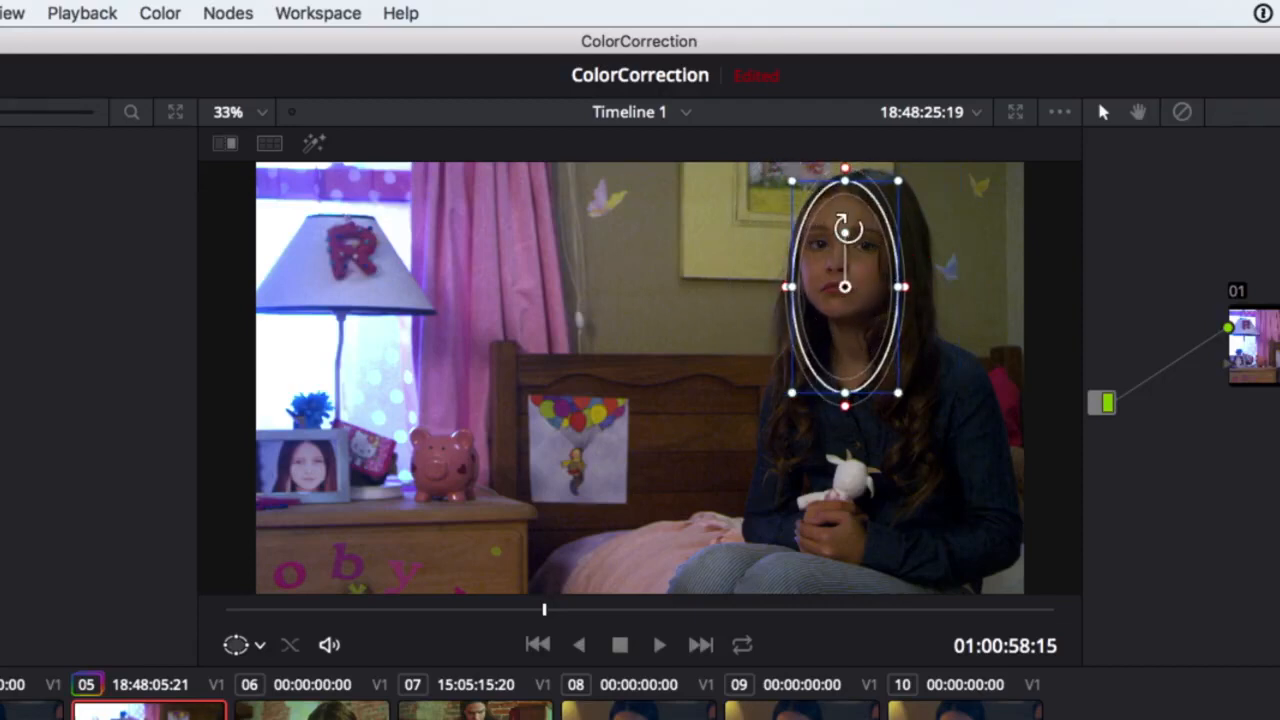
pyautogui.moveTo(846, 228); pyautogui.dragTo(836, 224)
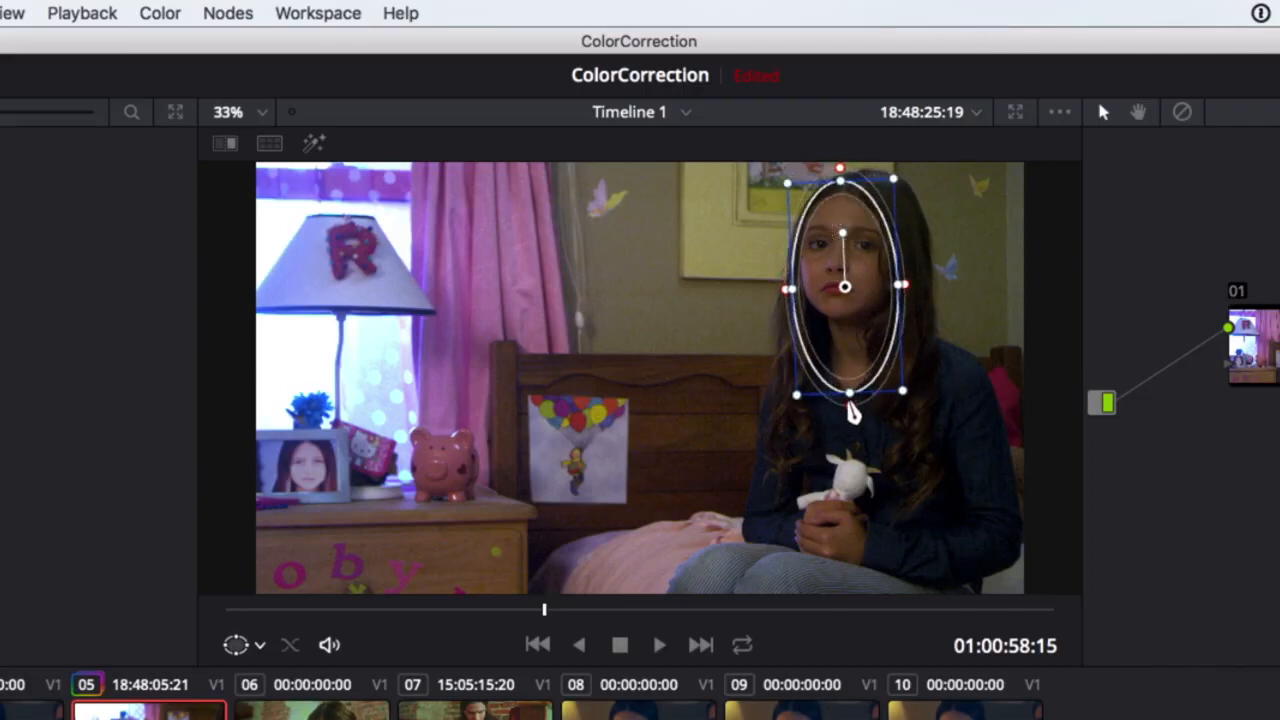
pyautogui.moveTo(849, 406); pyautogui.dragTo(903, 400)
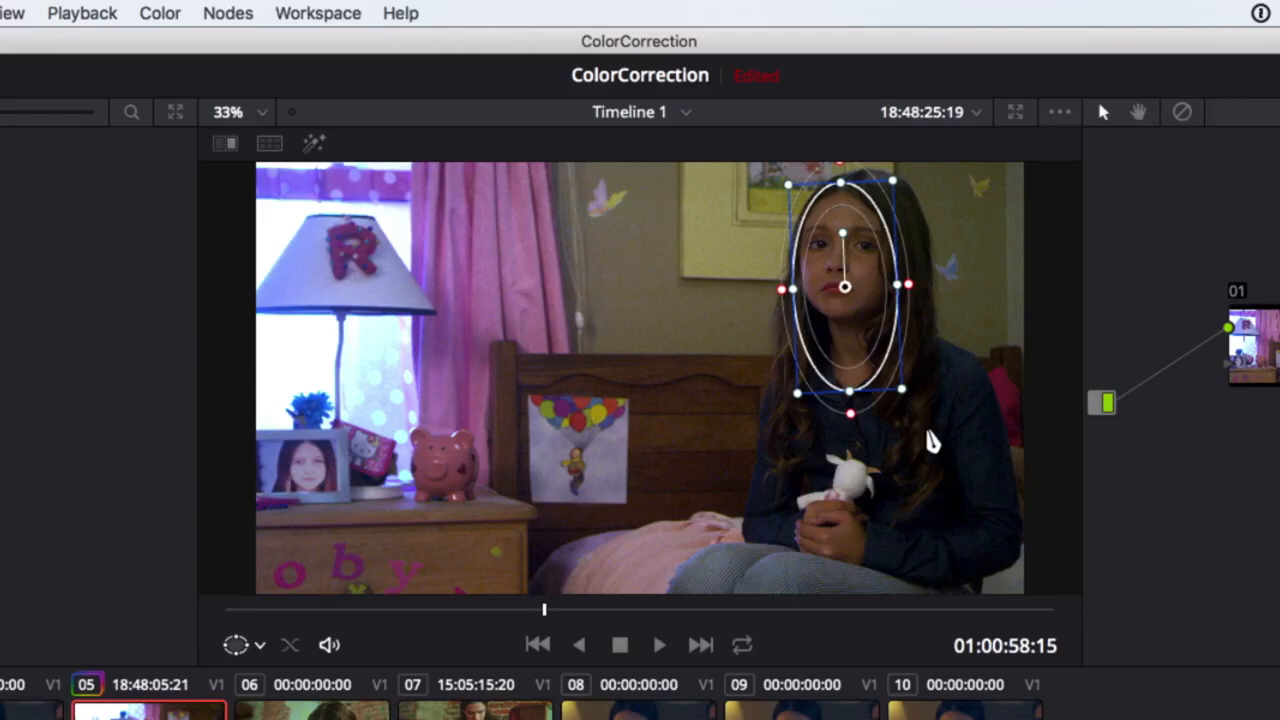
# - Fine-tune the oval window's width and upper edge around the girl's face, to a Size of about 26.04 and Aspect of about 25.12
pyautogui.scroll(-2, 931, 443)
pyautogui.scroll(5, 931, 443)
pyautogui.scroll(1, 931, 434)
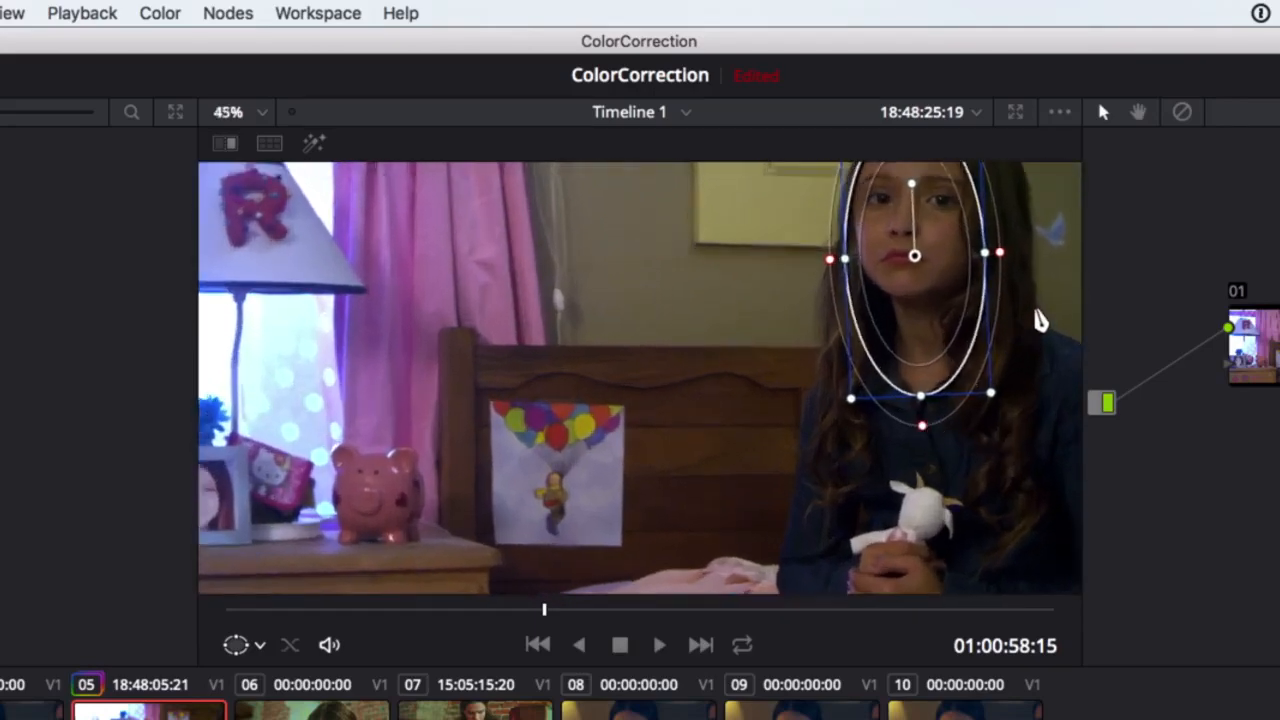
pyautogui.moveTo(1041, 320); pyautogui.dragTo(829, 481)
pyautogui.scroll(1, 770, 464)
pyautogui.scroll(5, 770, 464)
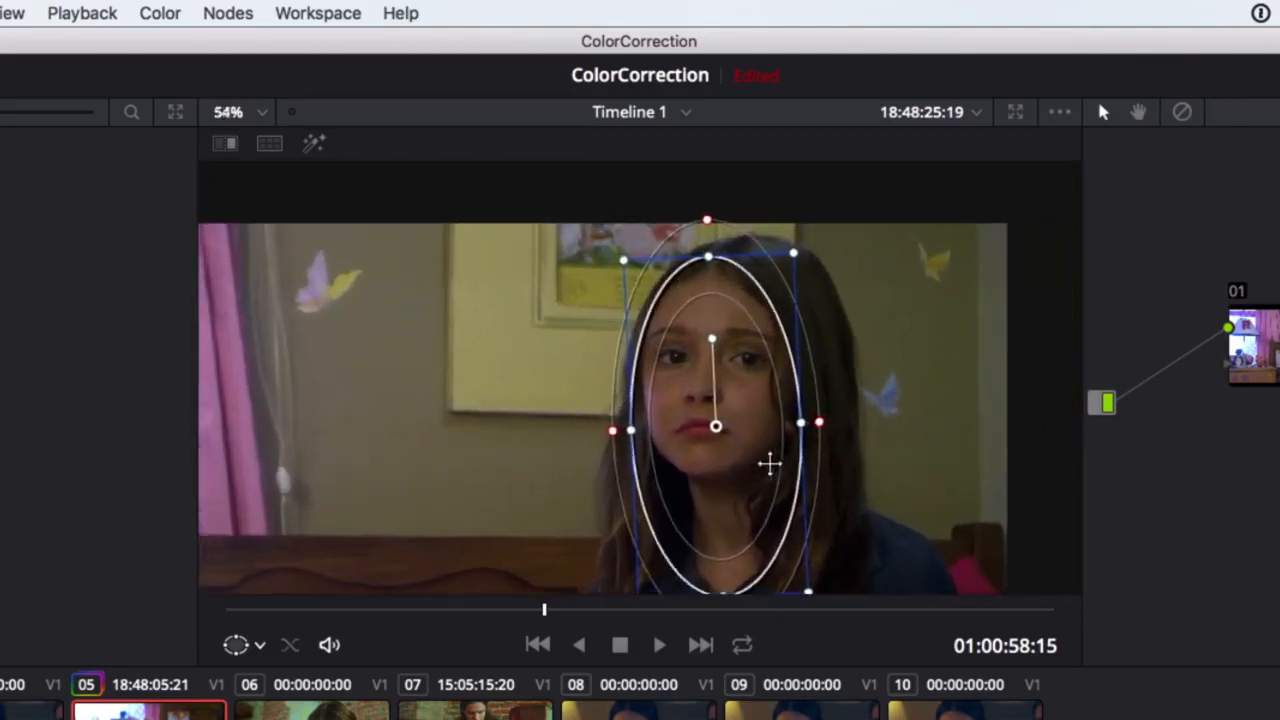
pyautogui.moveTo(630, 455); pyautogui.dragTo(625, 453)
pyautogui.moveTo(732, 216); pyautogui.dragTo(732, 206)
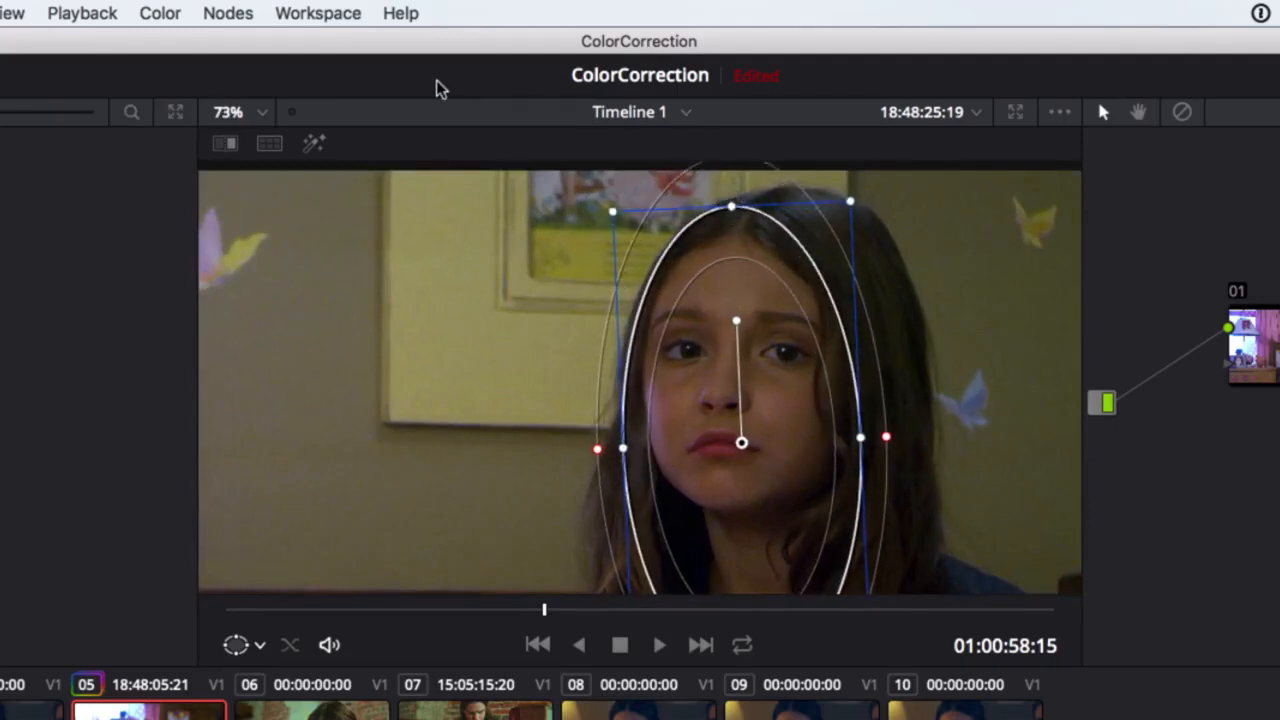
# - Set the viewer zoom back to Fit and turn off the on-screen power window overlay
pyautogui.click(261, 113)
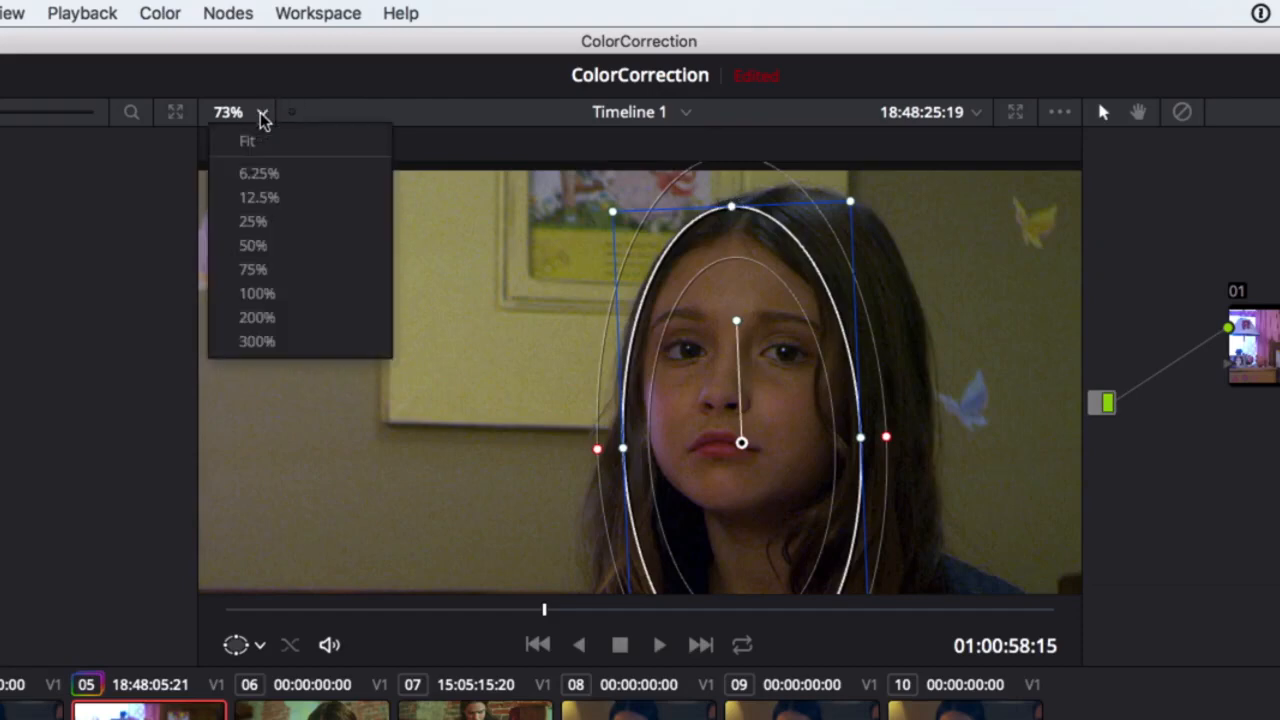
pyautogui.click(322, 148)
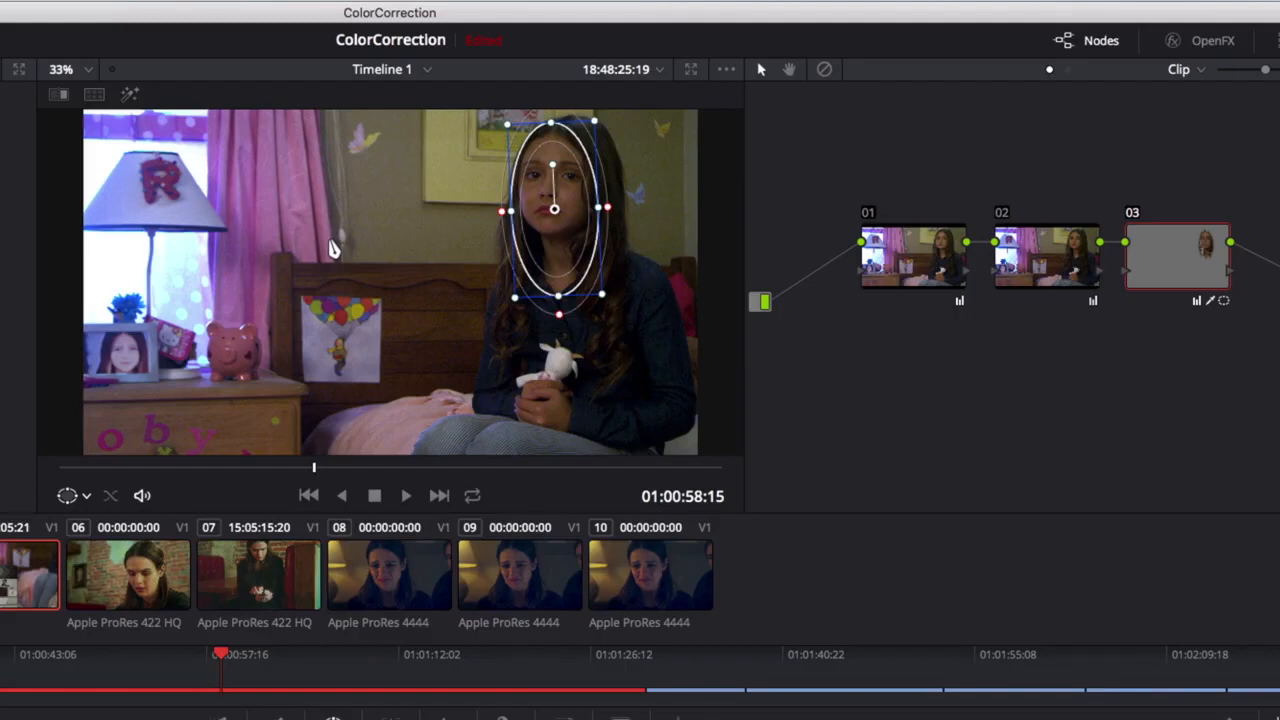
pyautogui.click(82, 495)
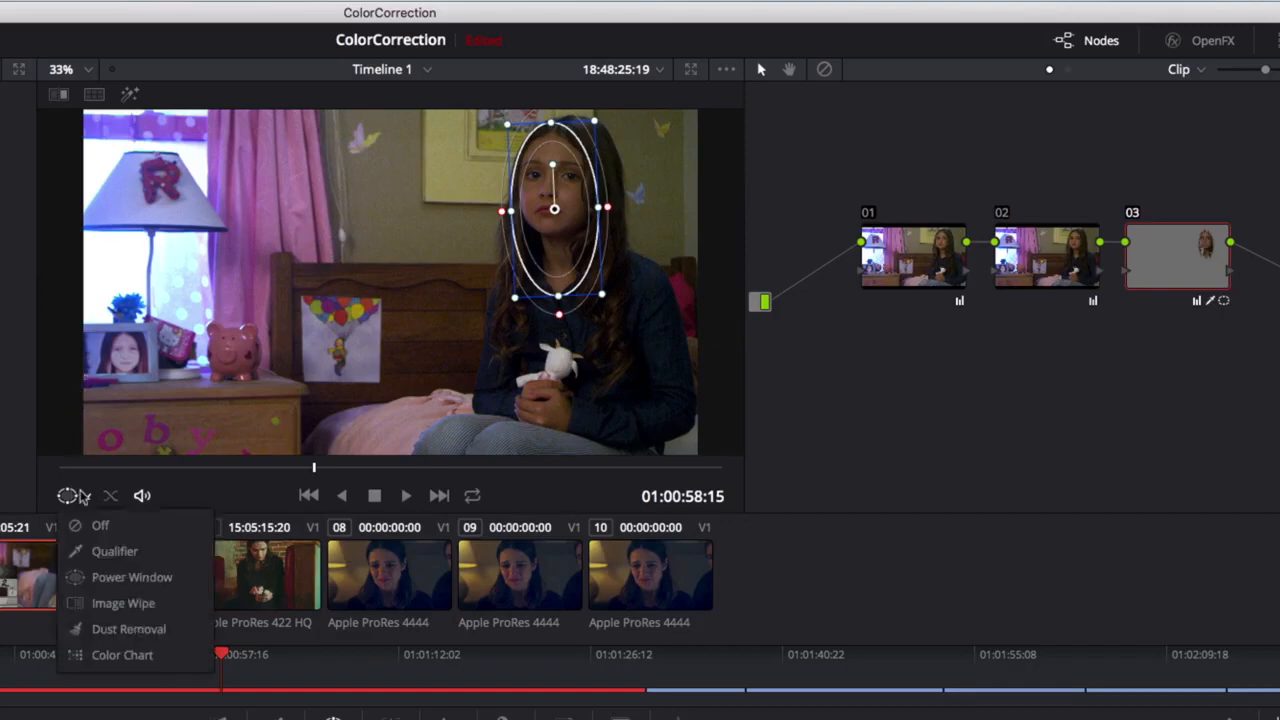
pyautogui.click(173, 536)
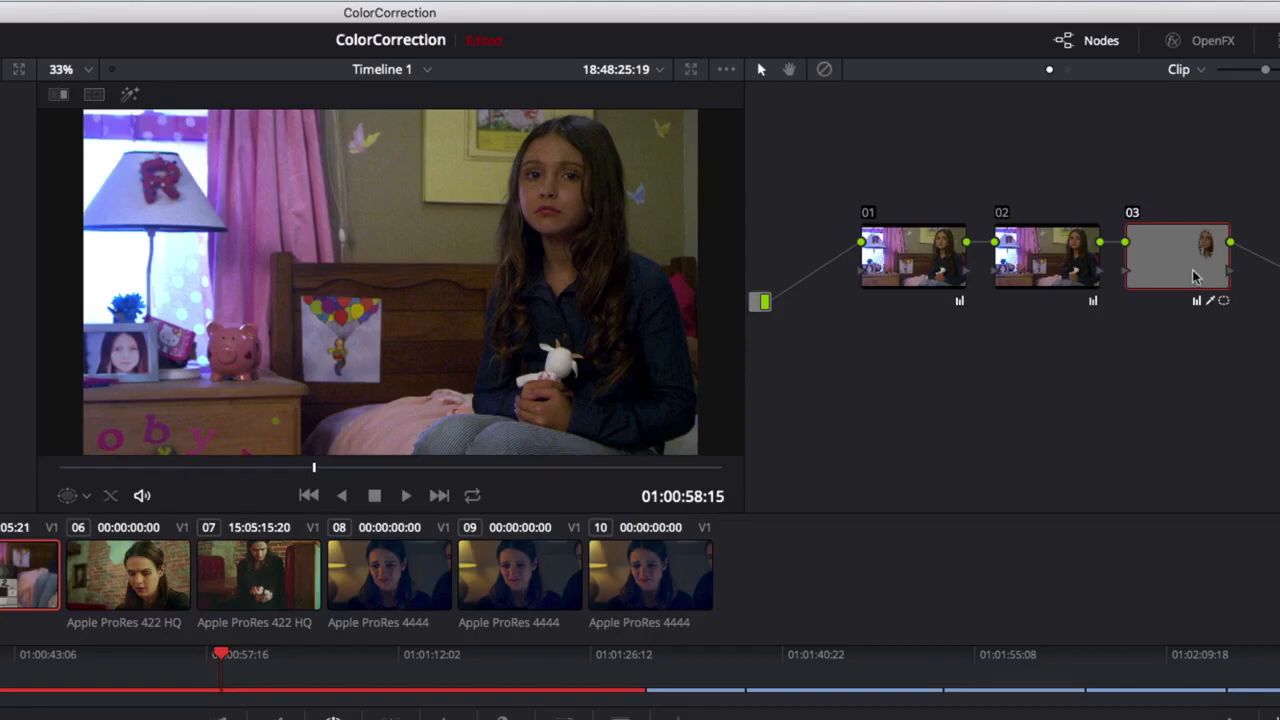
# - Compare the image with node 03 disabled and enabled to judge the correction limited to the face window
pyautogui.hotkey('ctrl', 'd')
pyautogui.hotkey('ctrl', 'd')
pyautogui.hotkey('ctrl', 'd')
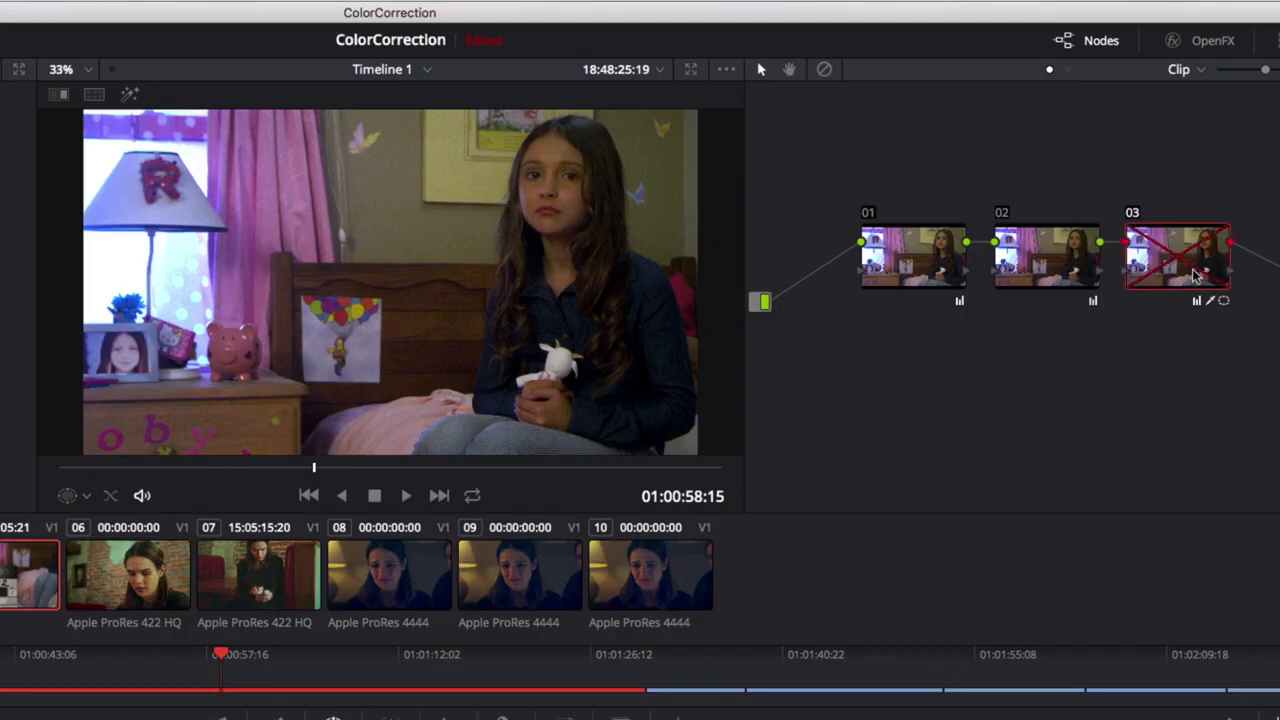
pyautogui.hotkey('ctrl', 'd')
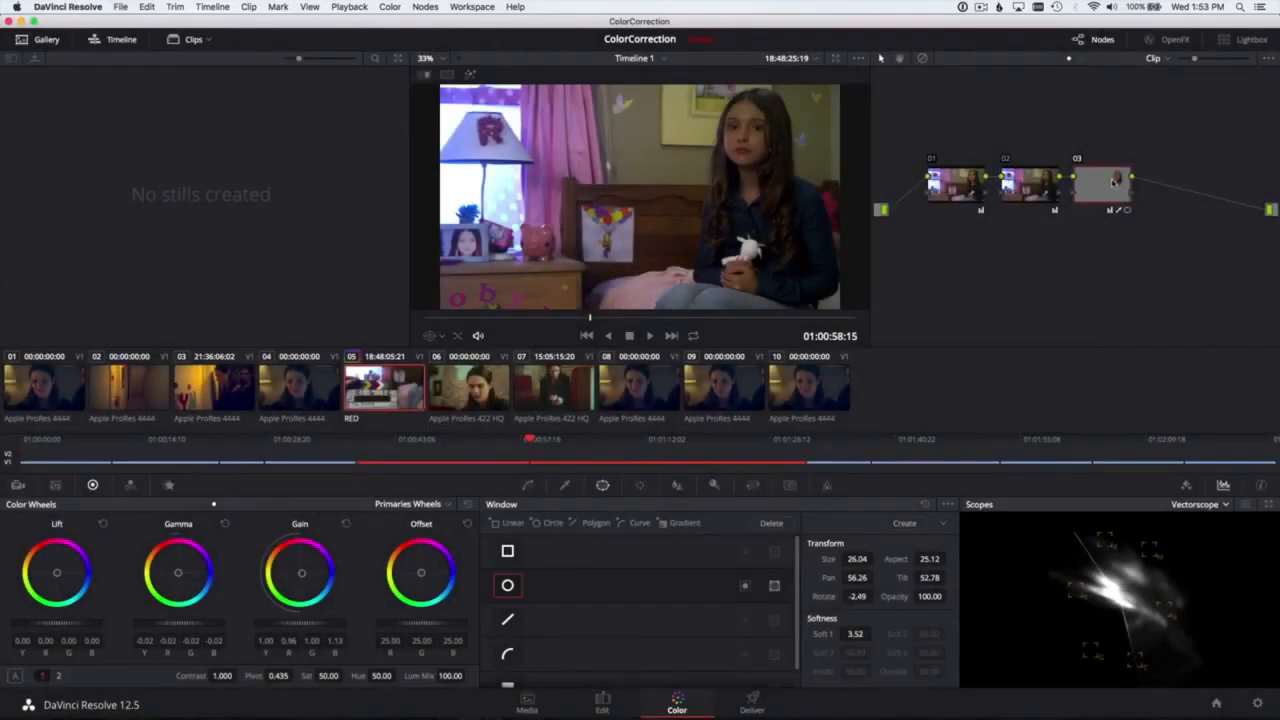
# - Add a serial node after node 03 and place a rectangular power window over the lamp and bright bedroom window
pyautogui.rightClick(1113, 182)
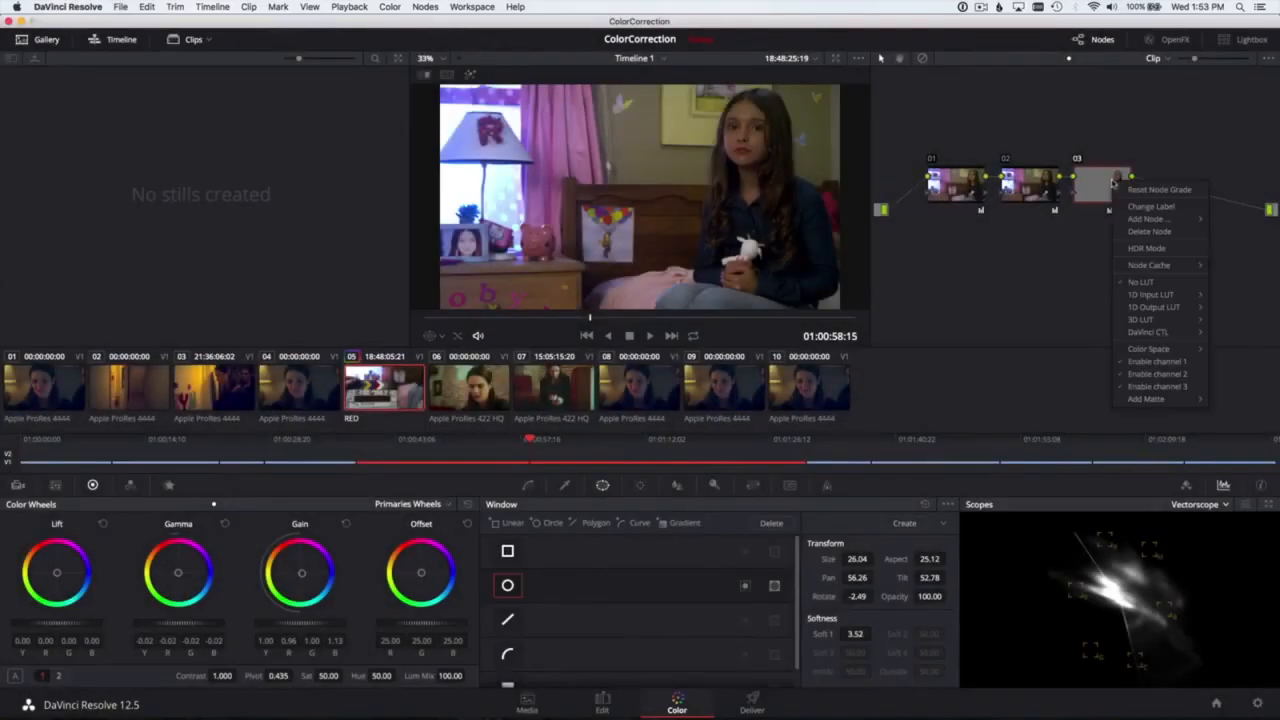
pyautogui.moveTo(1156, 224)
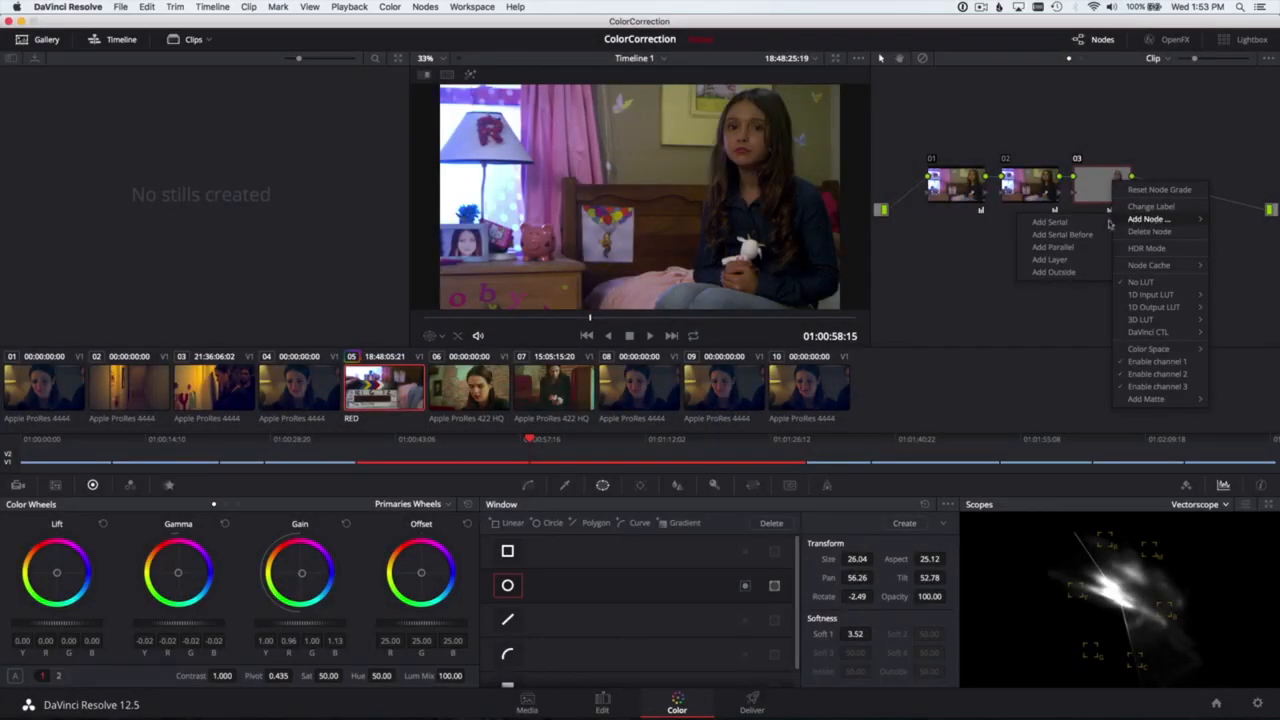
pyautogui.click(1050, 222)
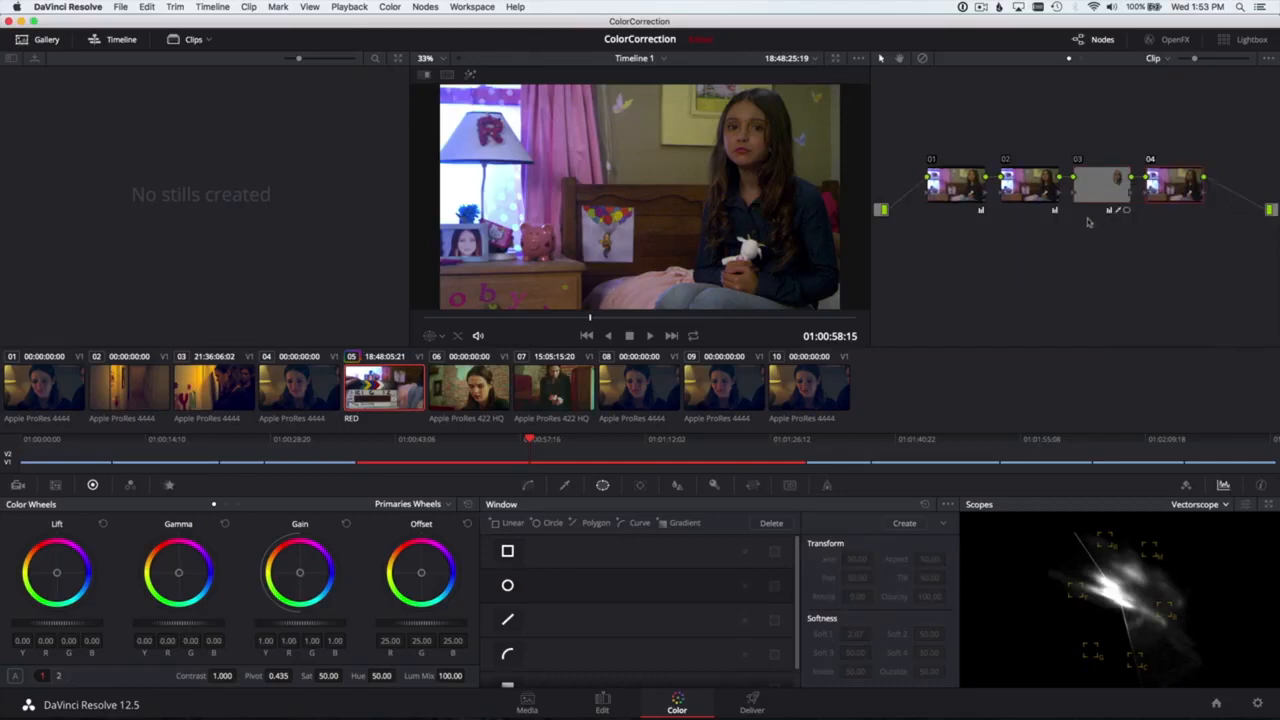
pyautogui.click(508, 551)
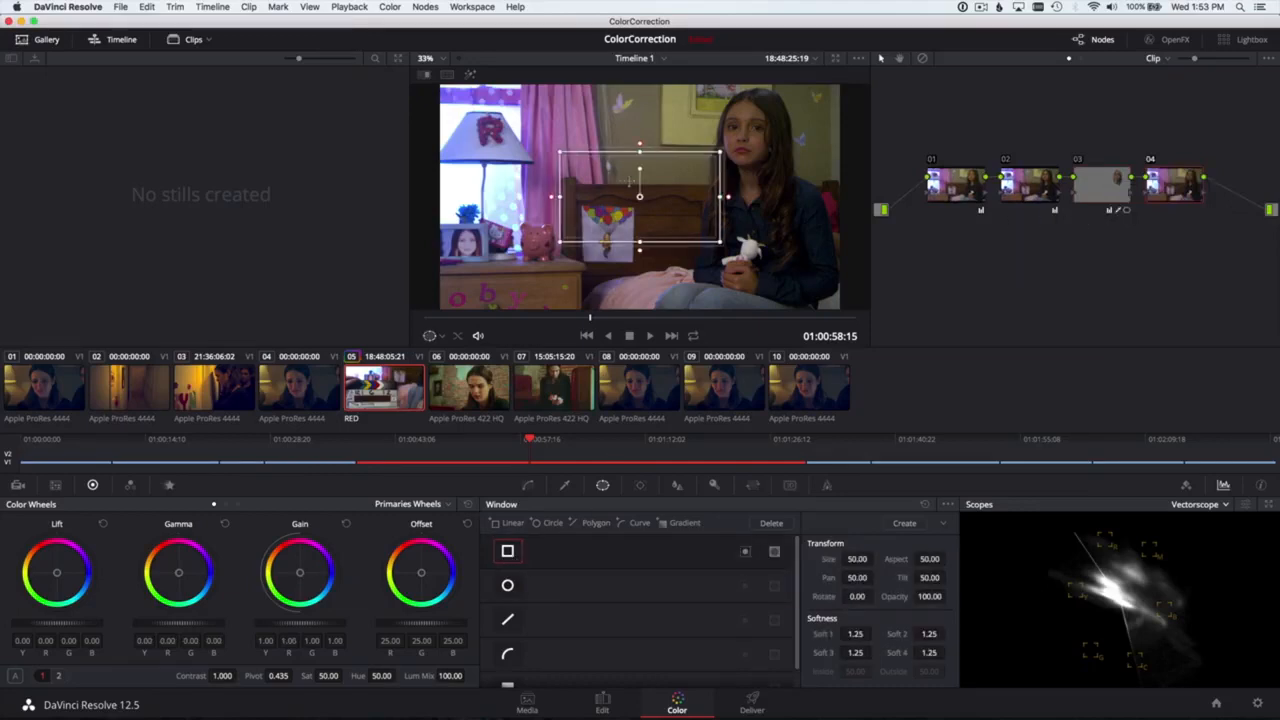
pyautogui.moveTo(630, 181); pyautogui.dragTo(506, 118)
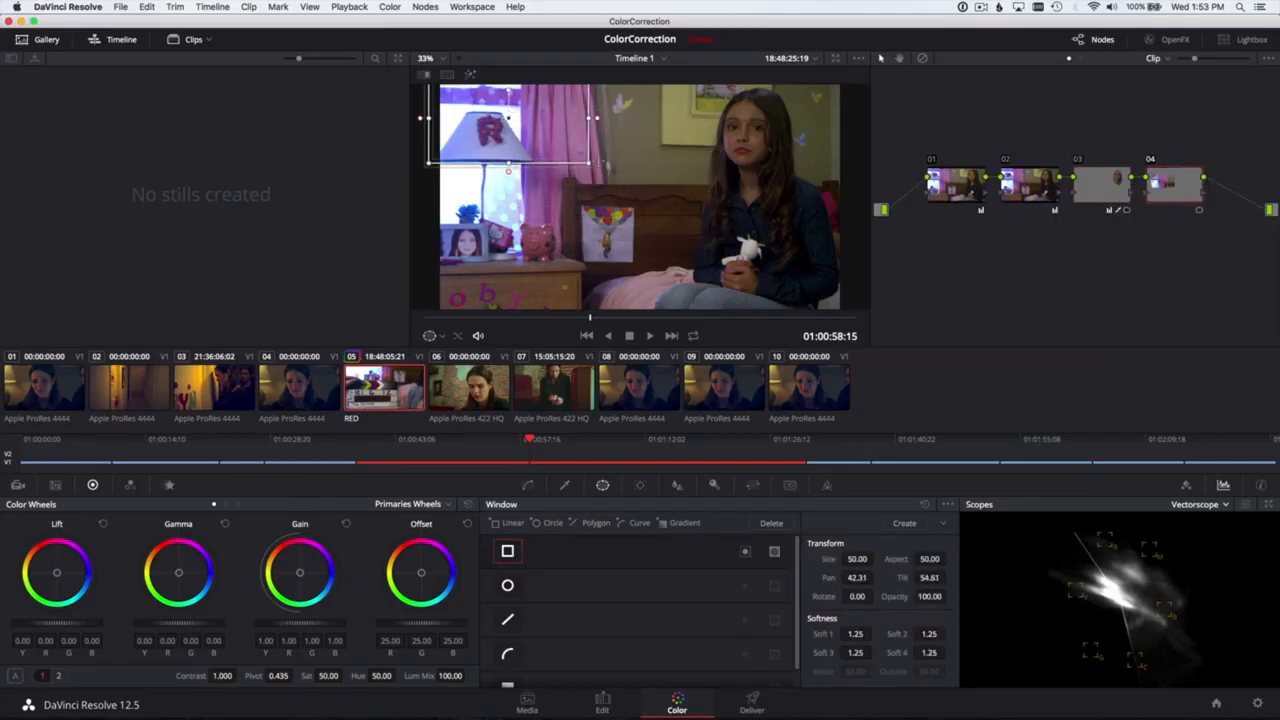
pyautogui.moveTo(594, 166); pyautogui.dragTo(567, 250)
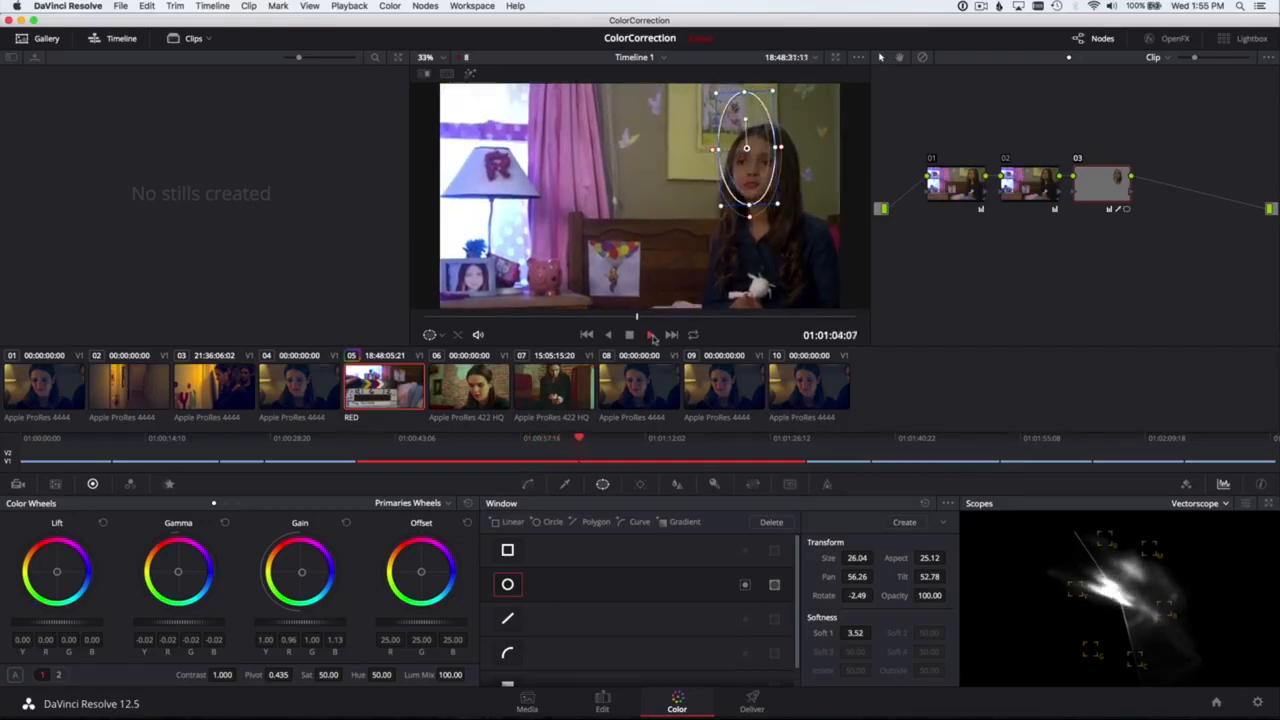
# - Track the face window forward and backward through the clip with Pan, Tilt, Zoom, Rotate and 3D enabled
pyautogui.click(630, 336)
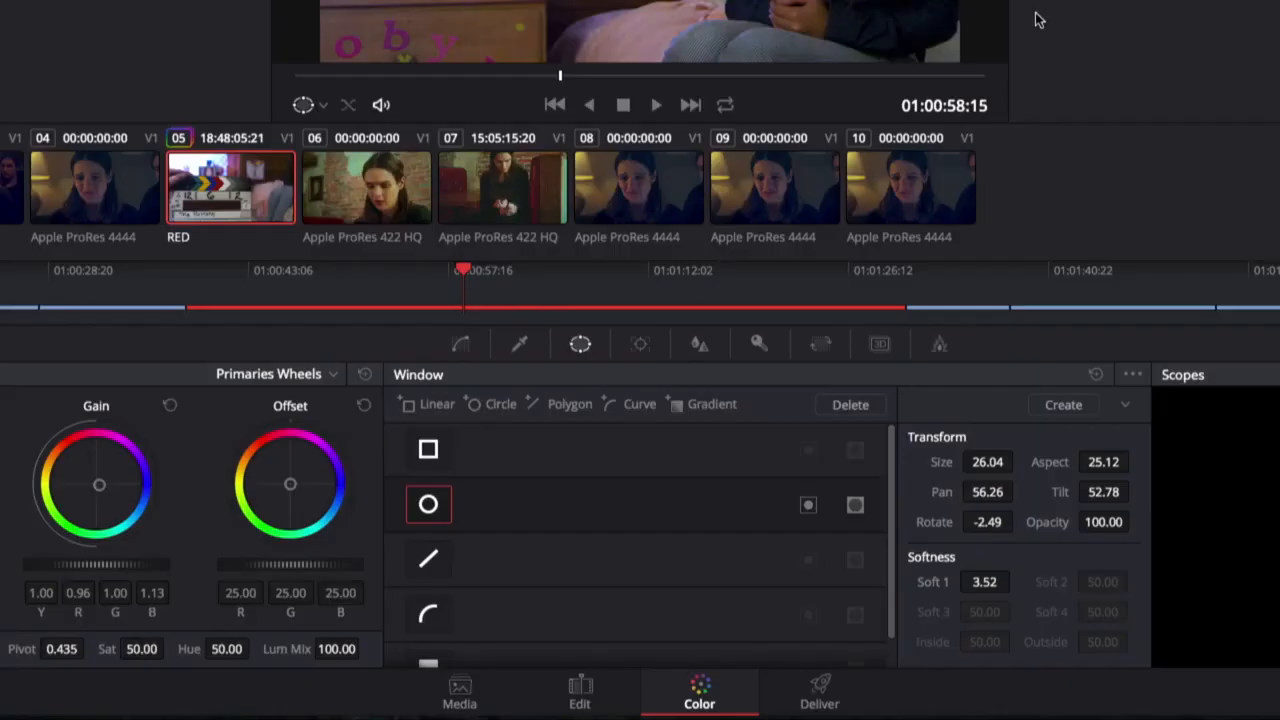
pyautogui.click(641, 345)
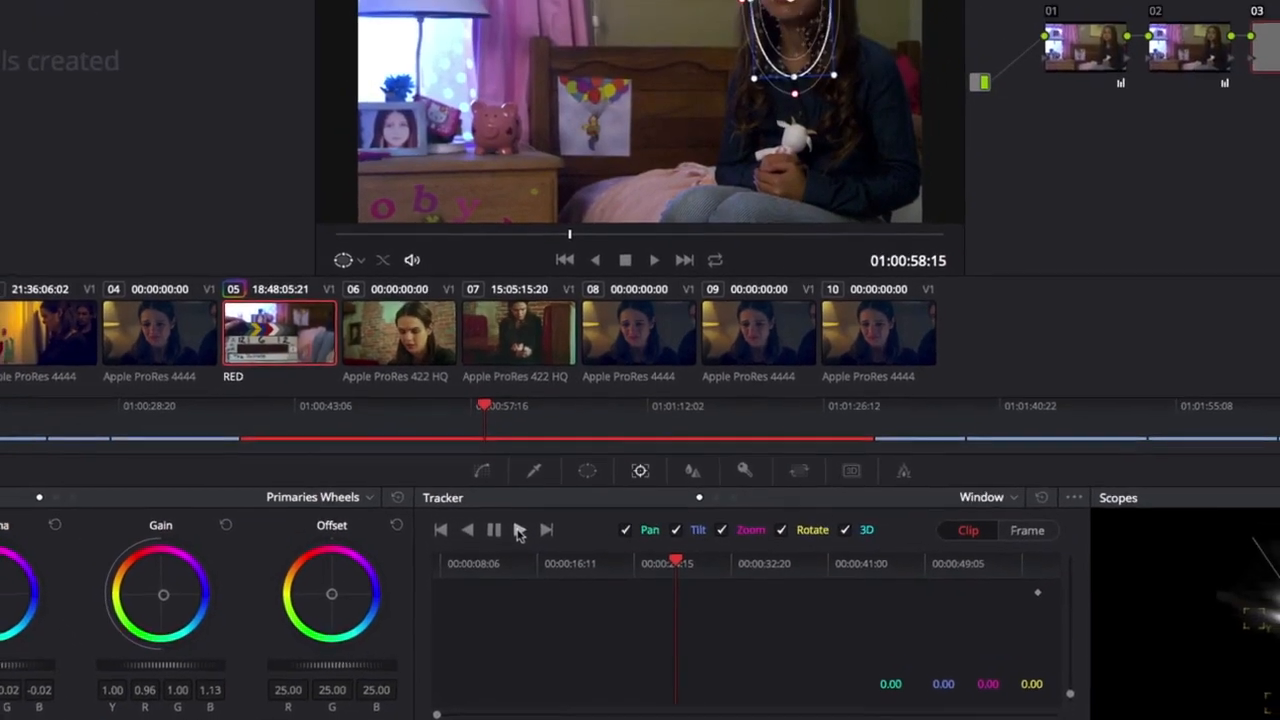
pyautogui.click(519, 531)
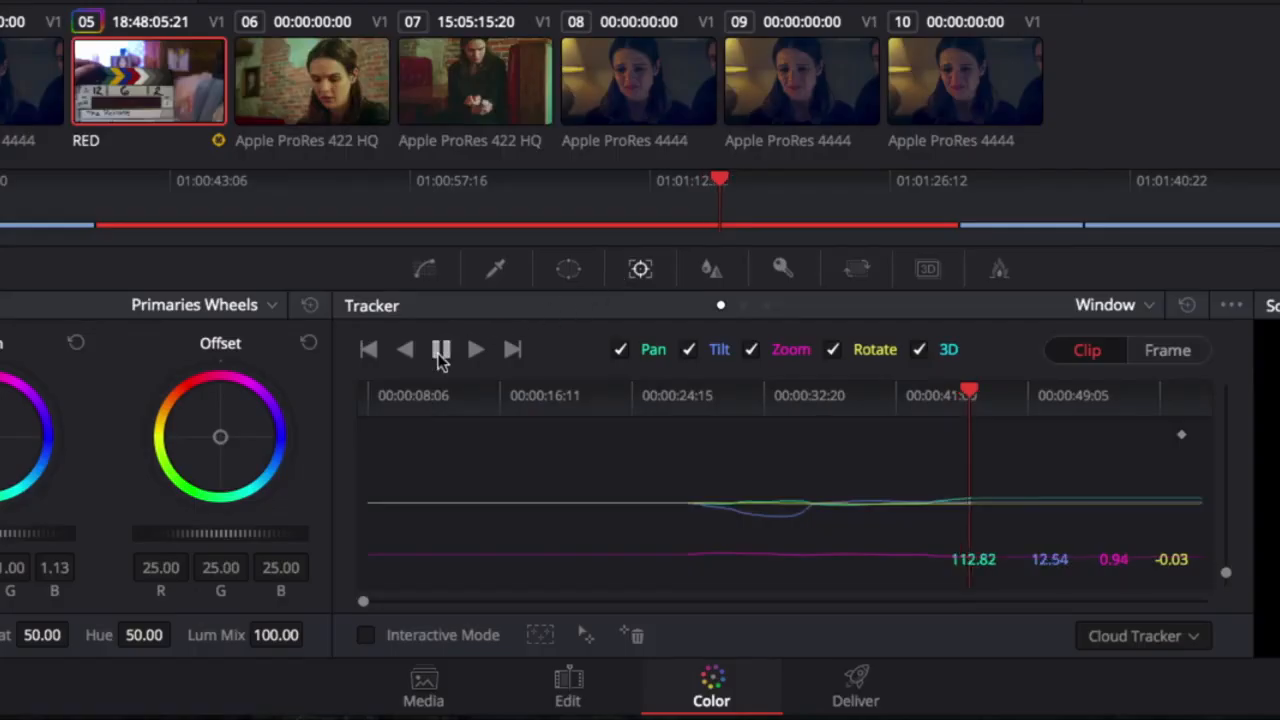
pyautogui.click(1166, 433)
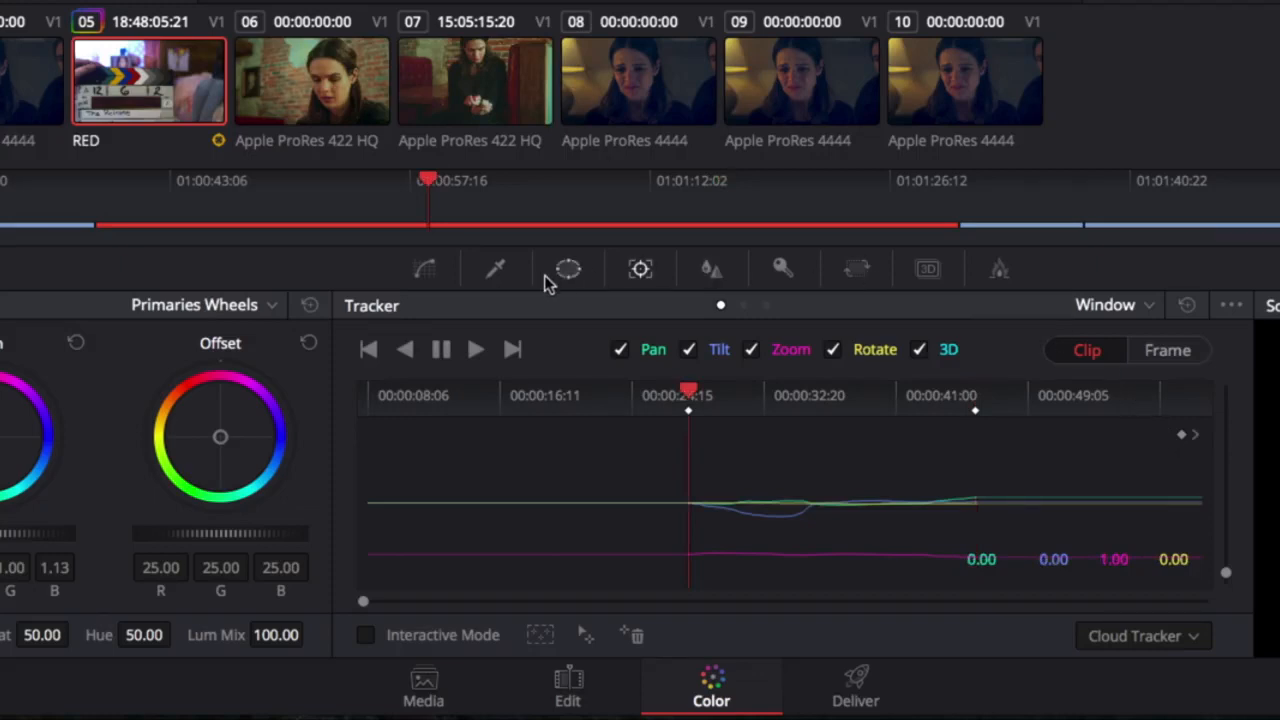
pyautogui.click(404, 352)
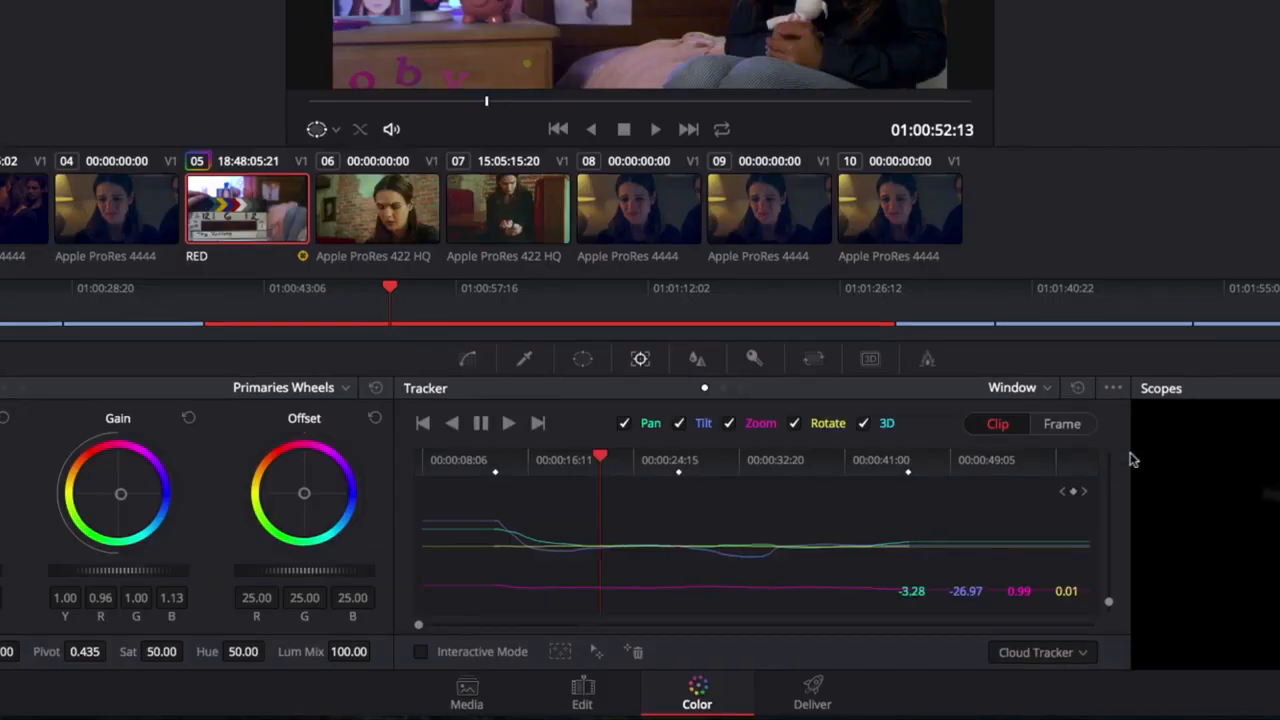
# - Switch the tracker to Frame mode and nudge the oval window back over the face at 01:00:52:13 and 01:01:05:17
pyautogui.click(1062, 423)
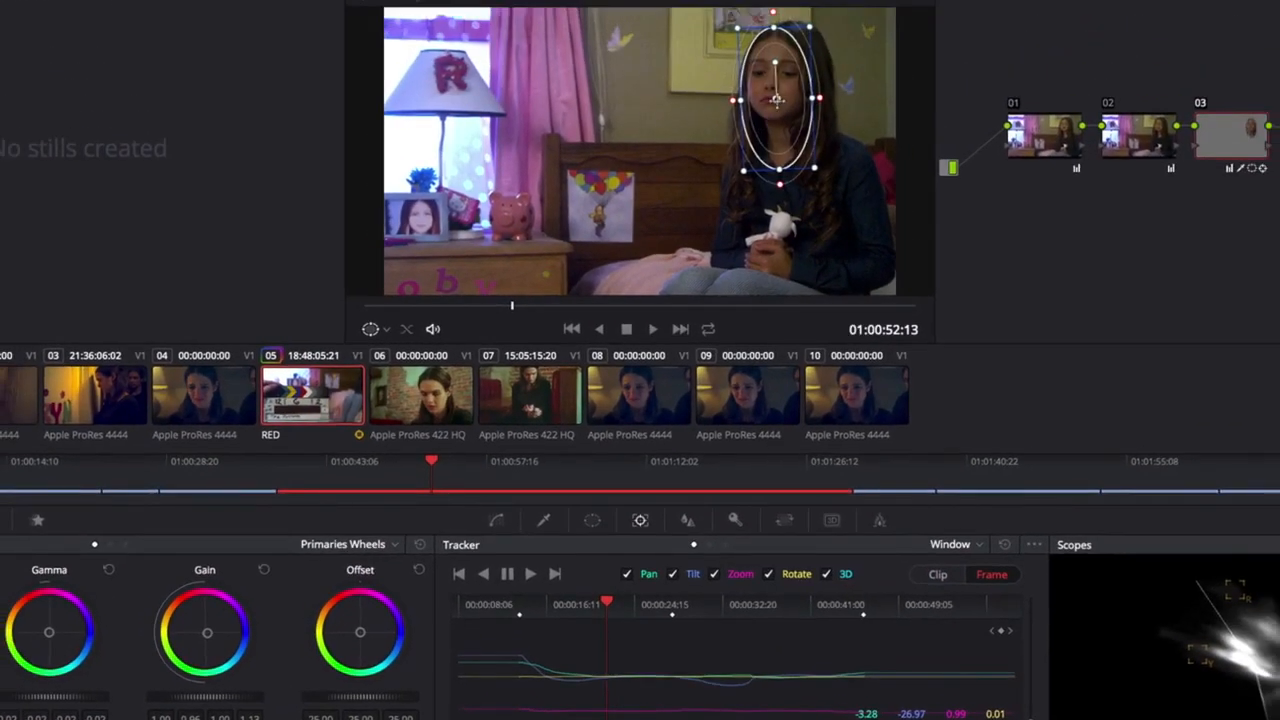
pyautogui.moveTo(777, 100); pyautogui.dragTo(818, 97)
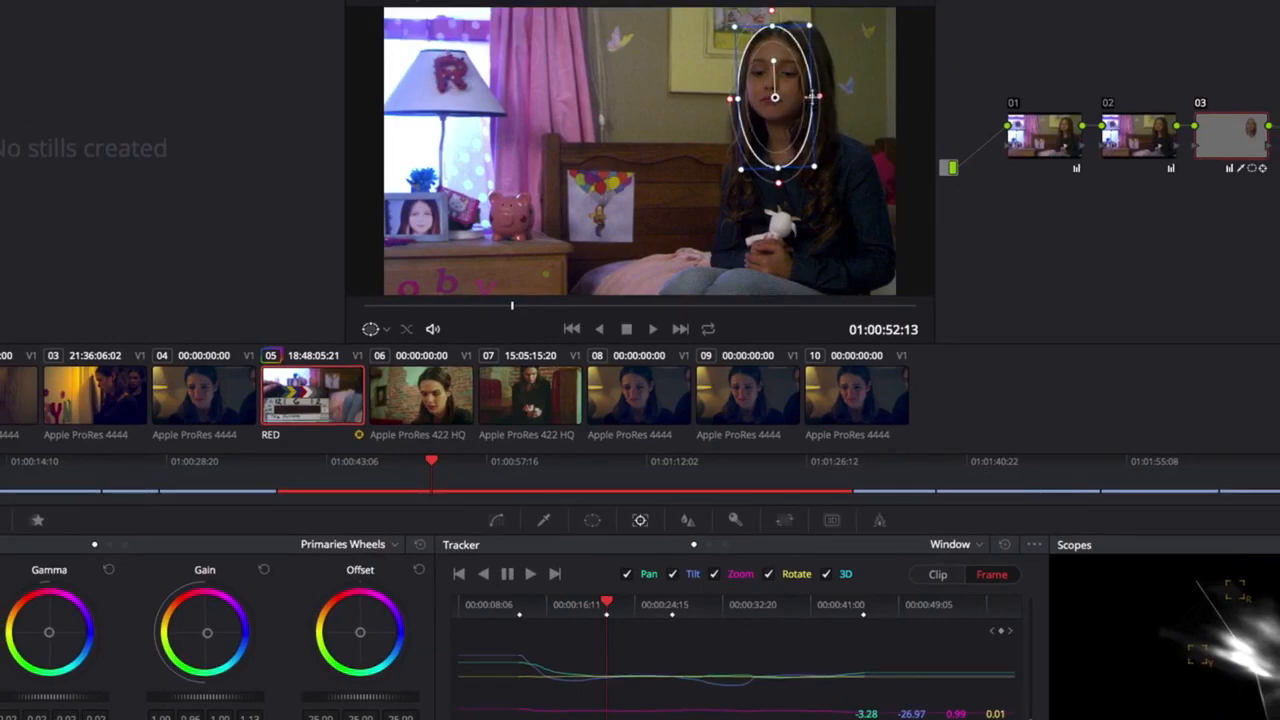
pyautogui.click(748, 608)
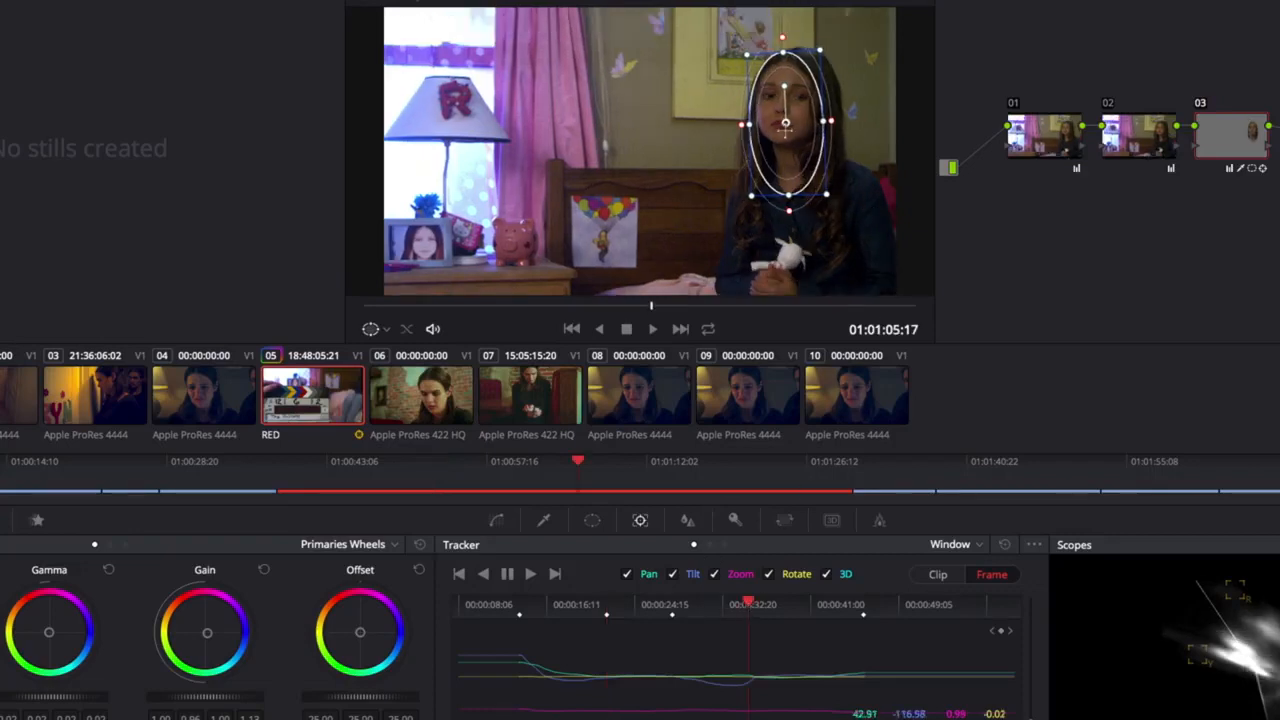
pyautogui.moveTo(785, 122); pyautogui.dragTo(786, 120)
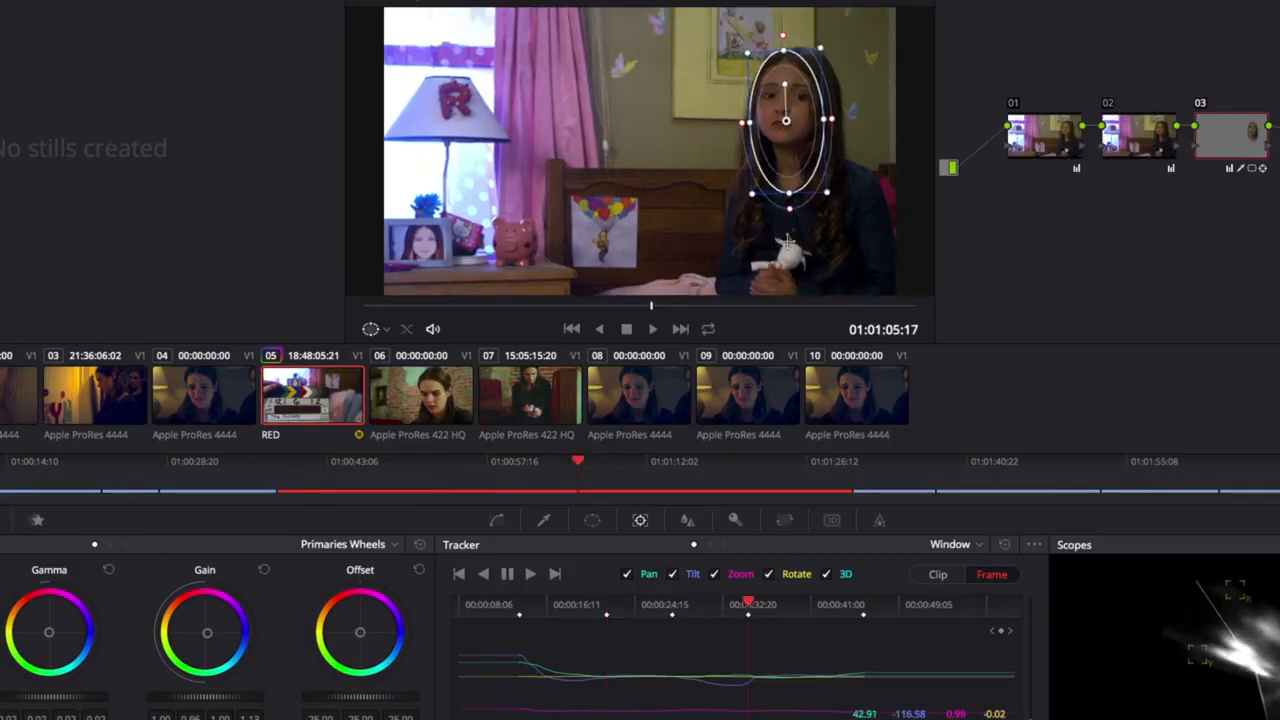
pyautogui.click(1010, 635)
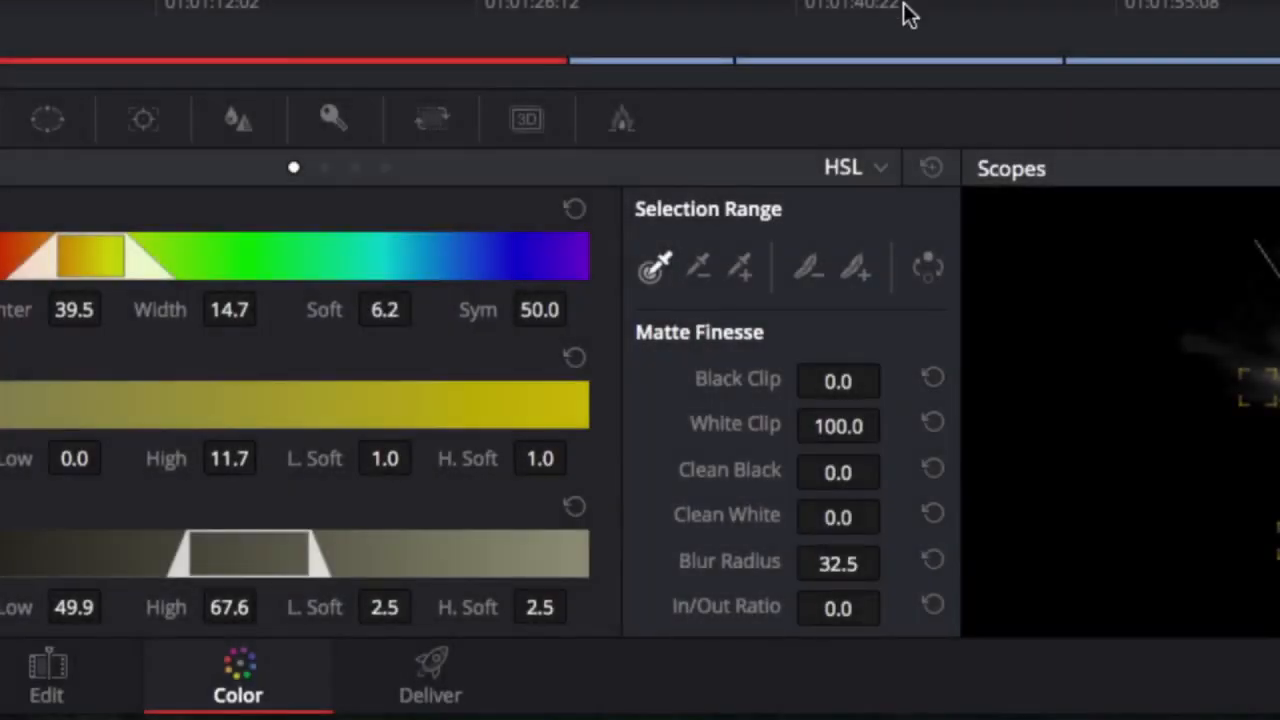
pyautogui.click(884, 167)
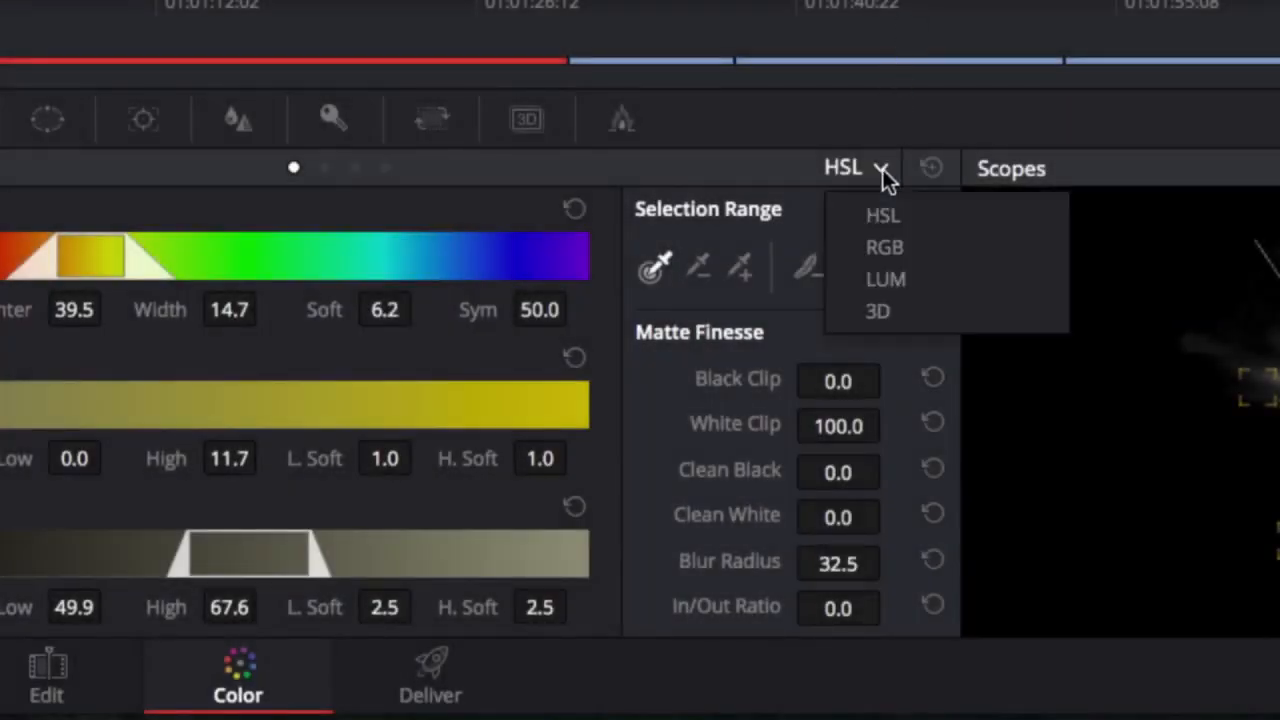
pyautogui.click(911, 310)
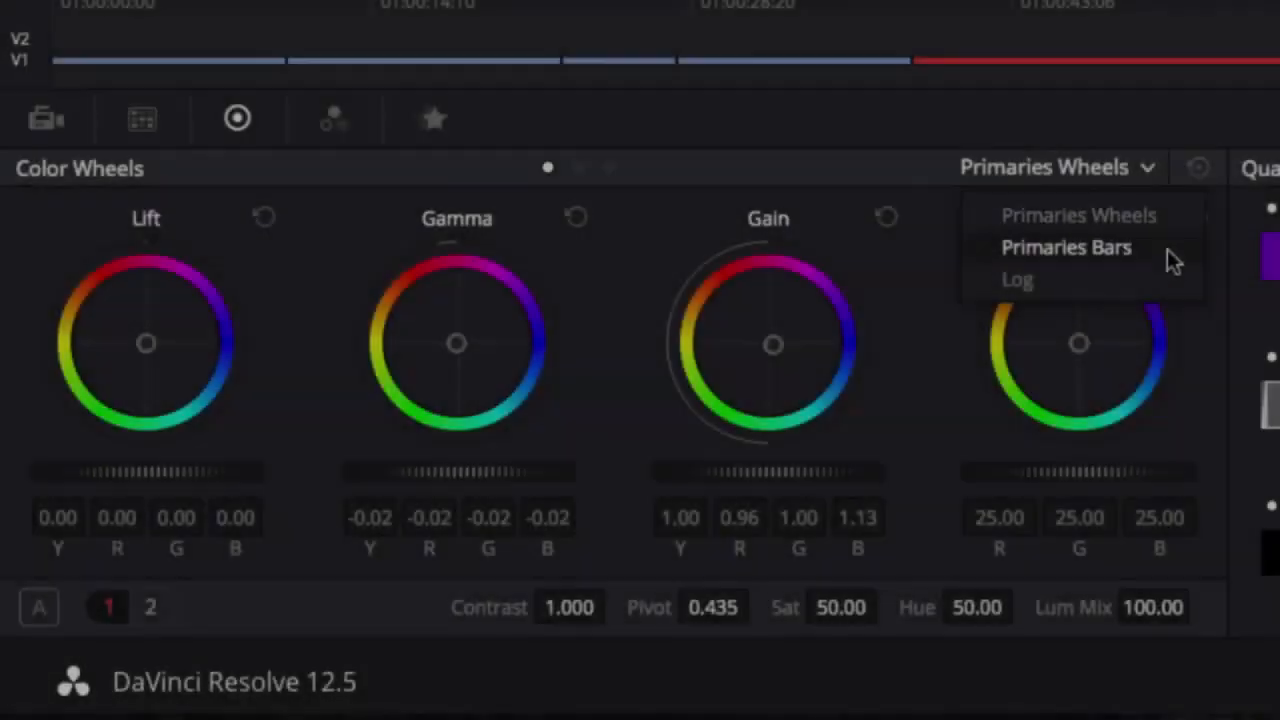
pyautogui.click(1168, 280)
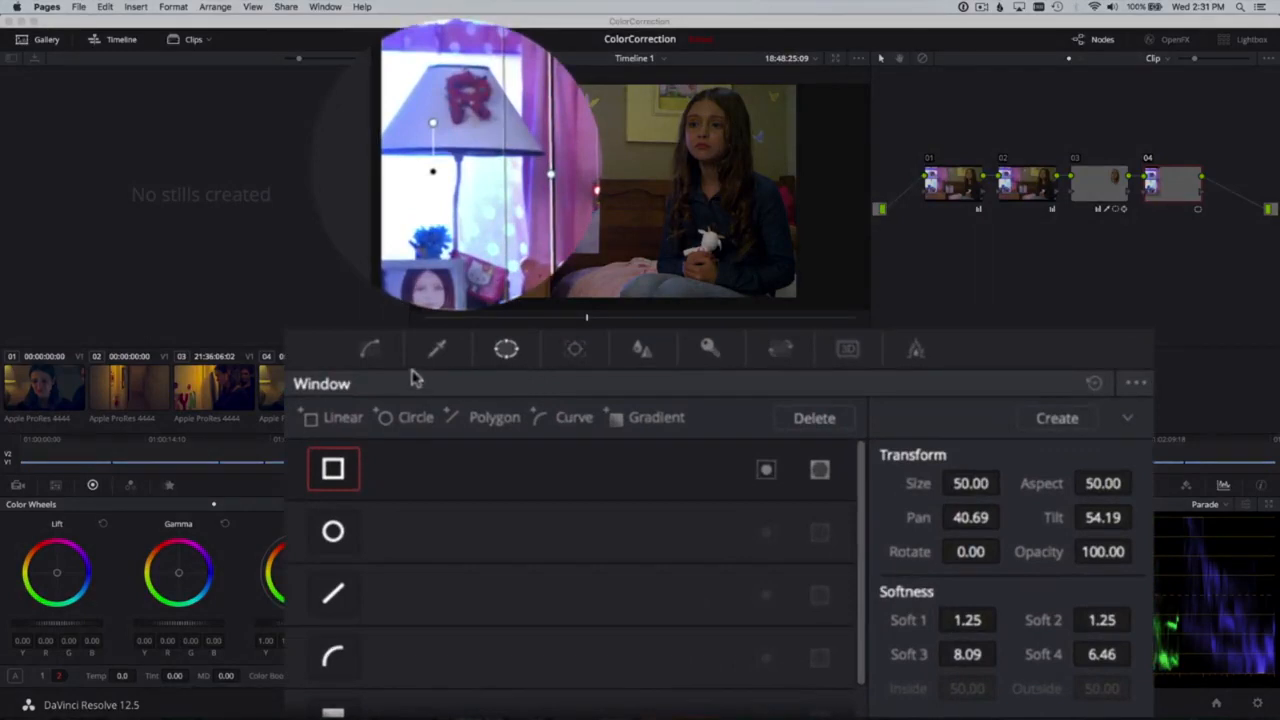
# - Add a shadow and a highlight control point to node 04's custom curve, removing the extra point placed between them
pyautogui.click(374, 352)
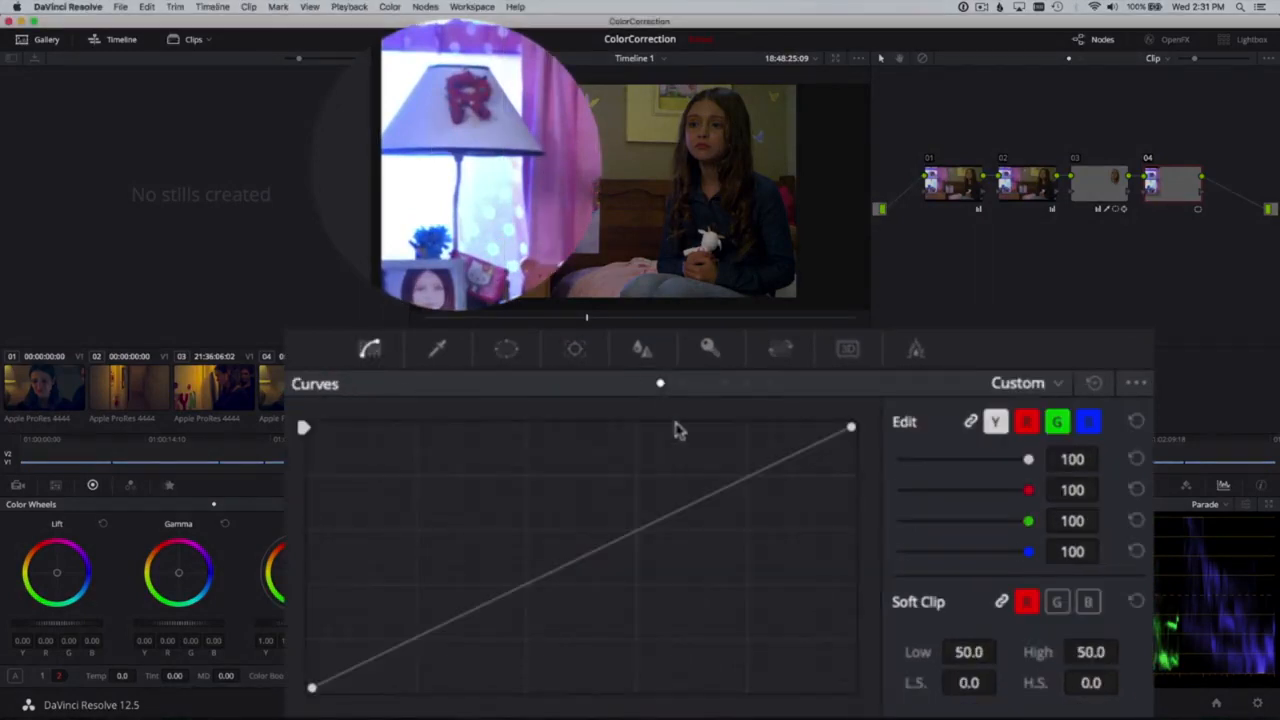
pyautogui.click(527, 584)
pyautogui.click(704, 502)
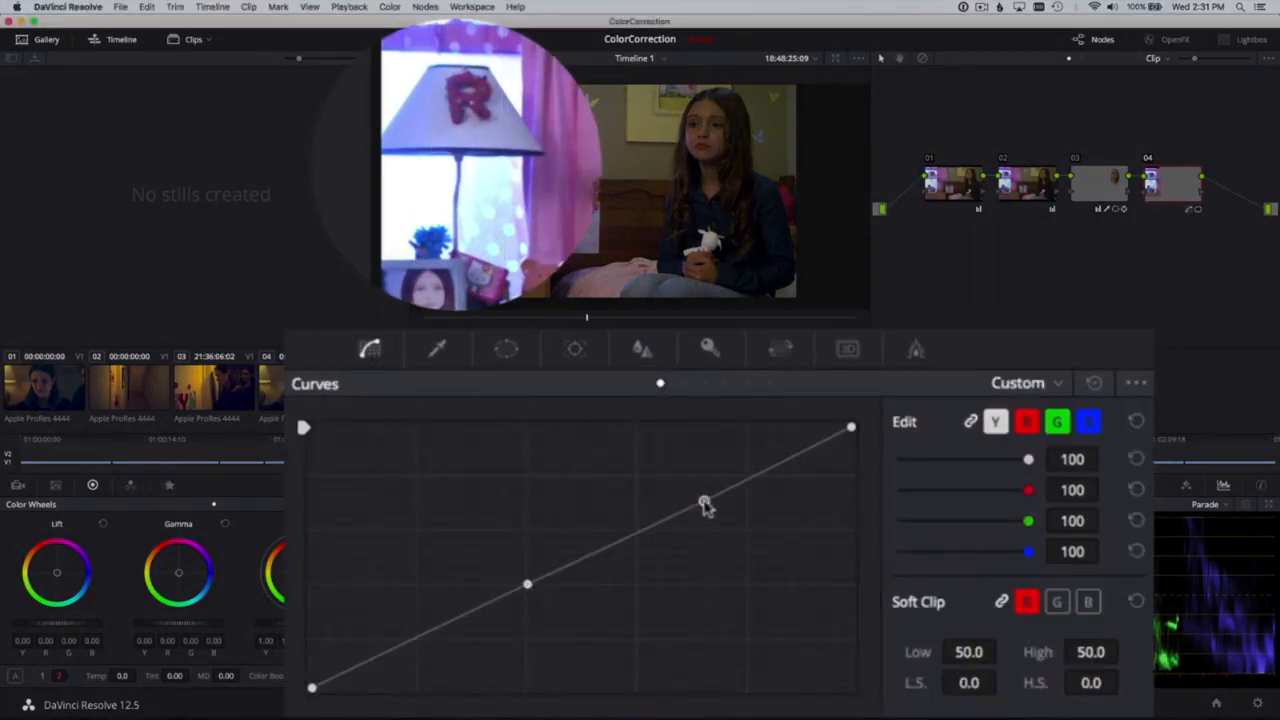
pyautogui.click(623, 543)
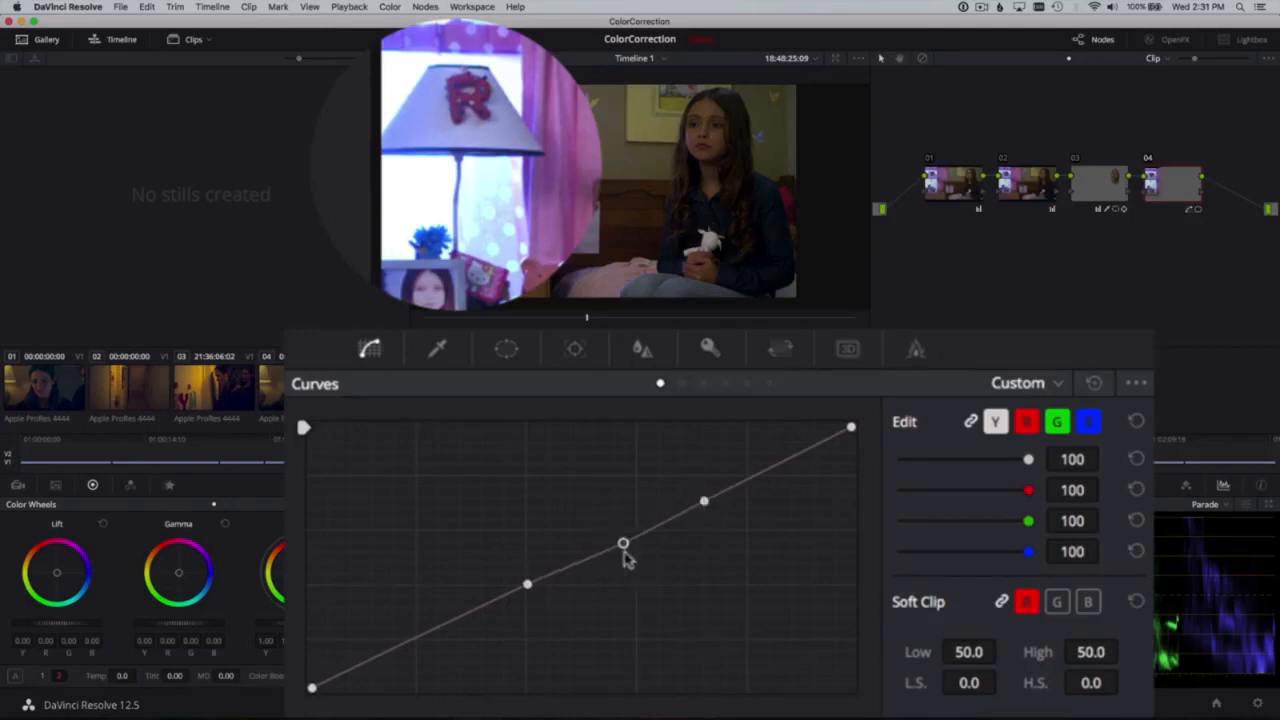
pyautogui.rightClick(623, 545)
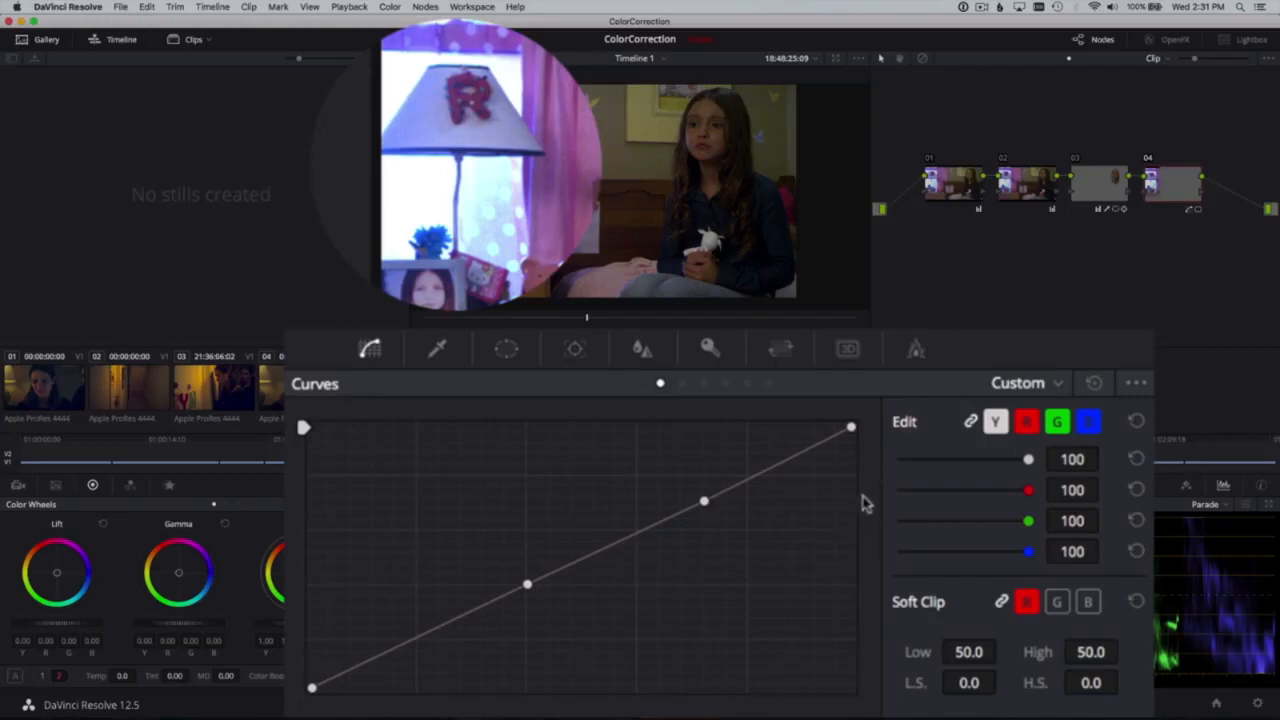
# - Lower the linked curve's white point and highlight control point in node 04 to recover detail in the bright window
pyautogui.moveTo(850, 428); pyautogui.dragTo(865, 496)
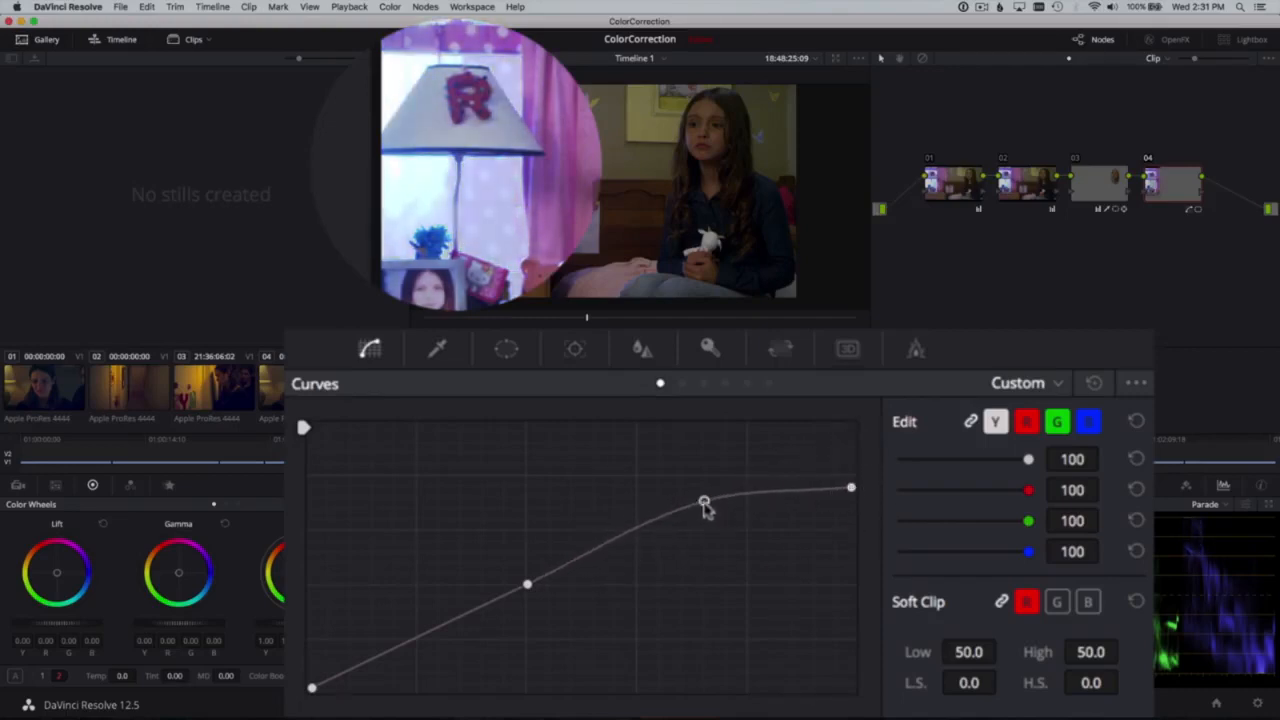
pyautogui.moveTo(704, 503); pyautogui.dragTo(704, 534)
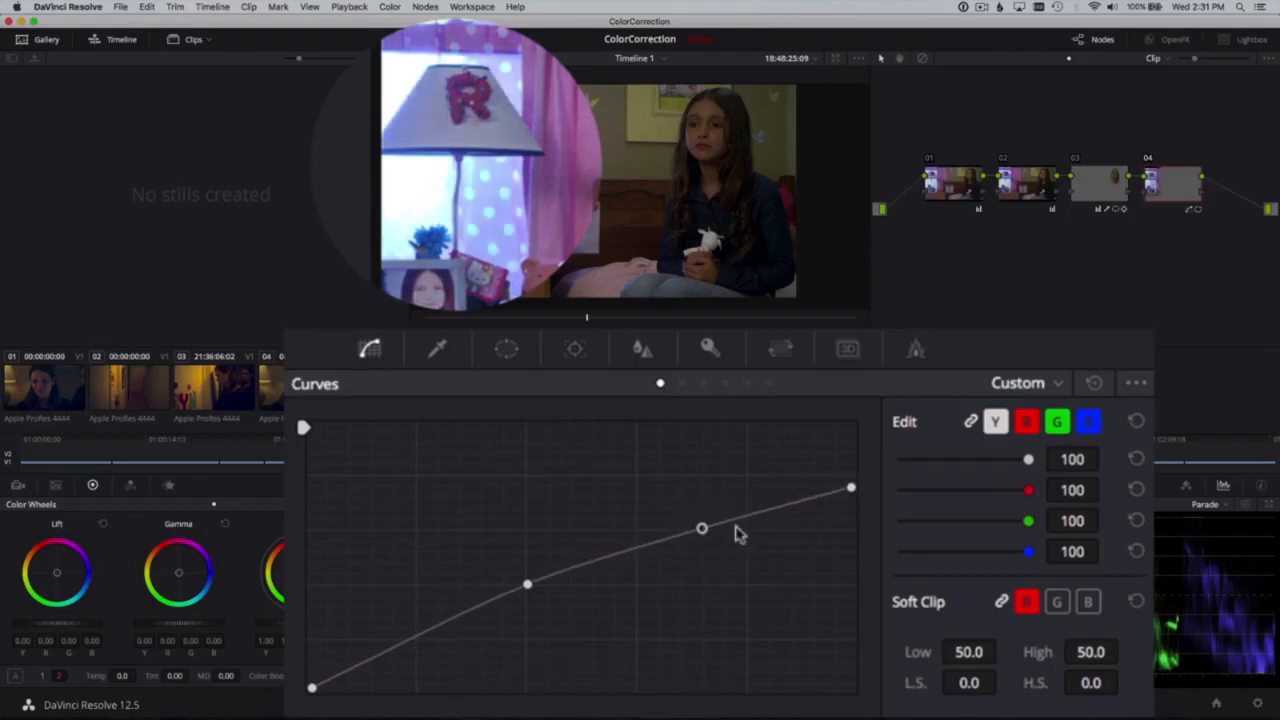
pyautogui.moveTo(851, 490); pyautogui.dragTo(855, 530)
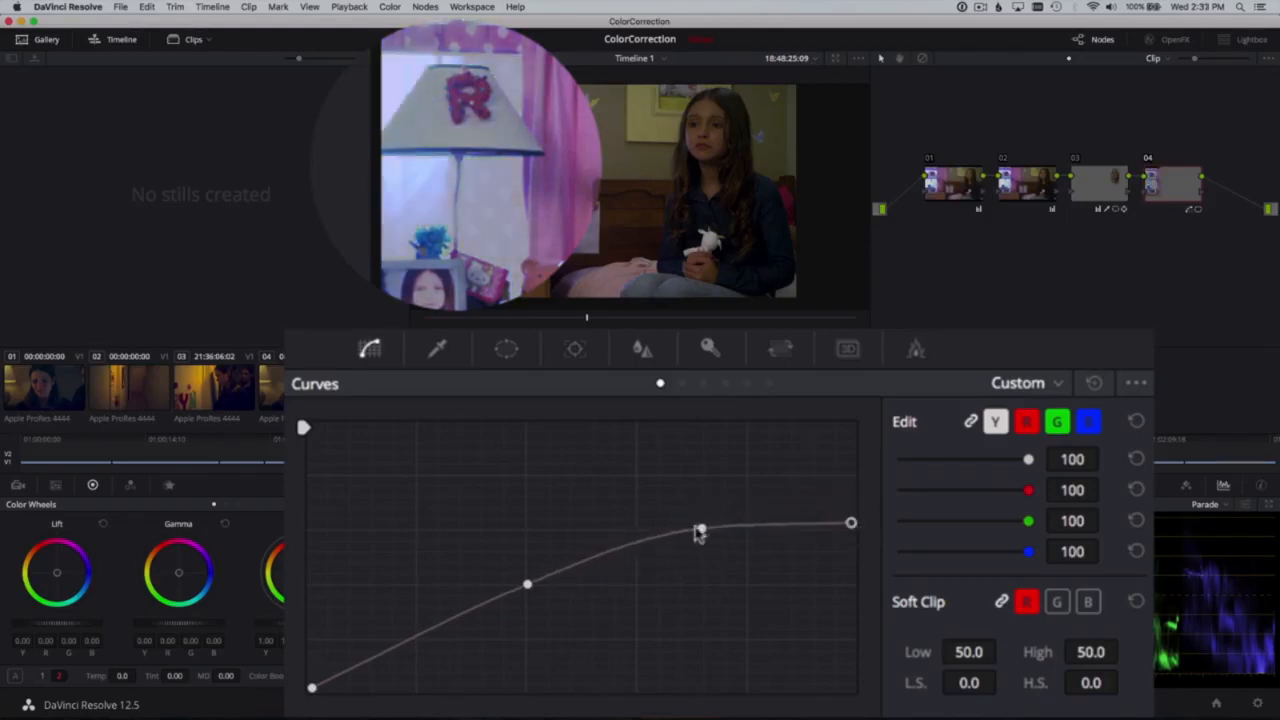
pyautogui.moveTo(701, 530); pyautogui.dragTo(701, 545)
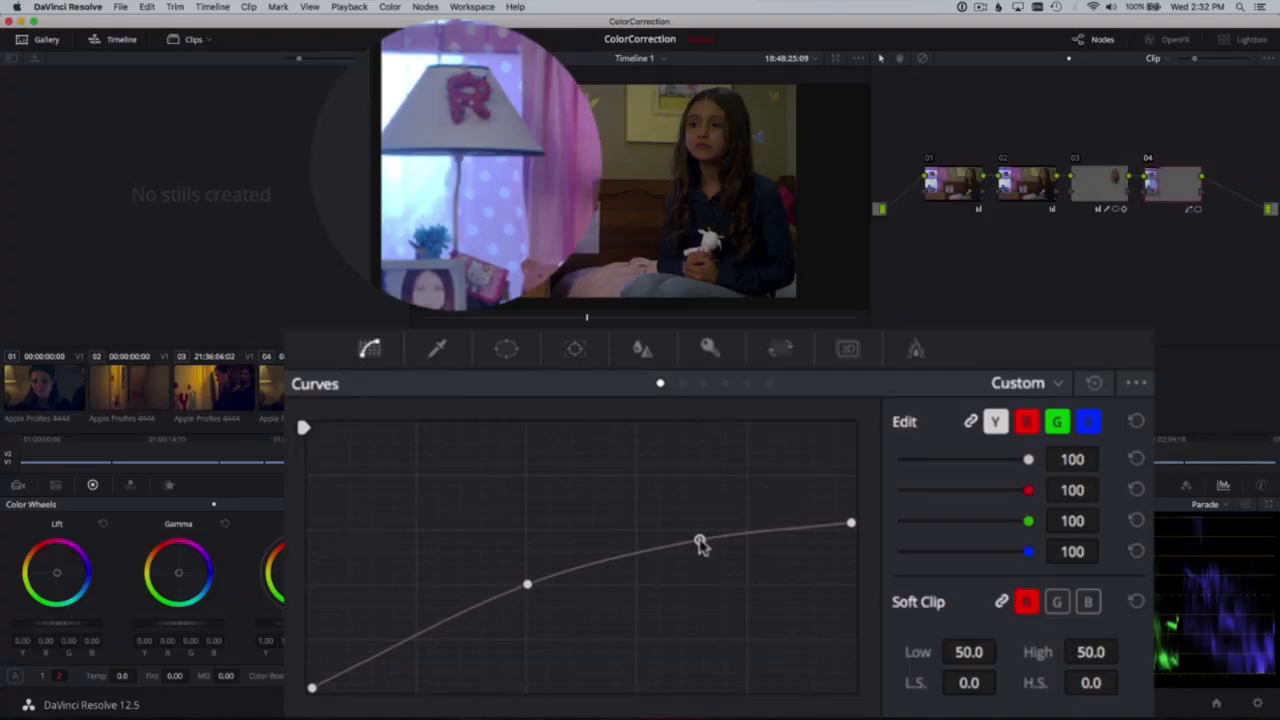
# - Isolate the blue channel curve in node 04 and lower its white point slightly to reduce blue in the highlights
pyautogui.click(1089, 423)
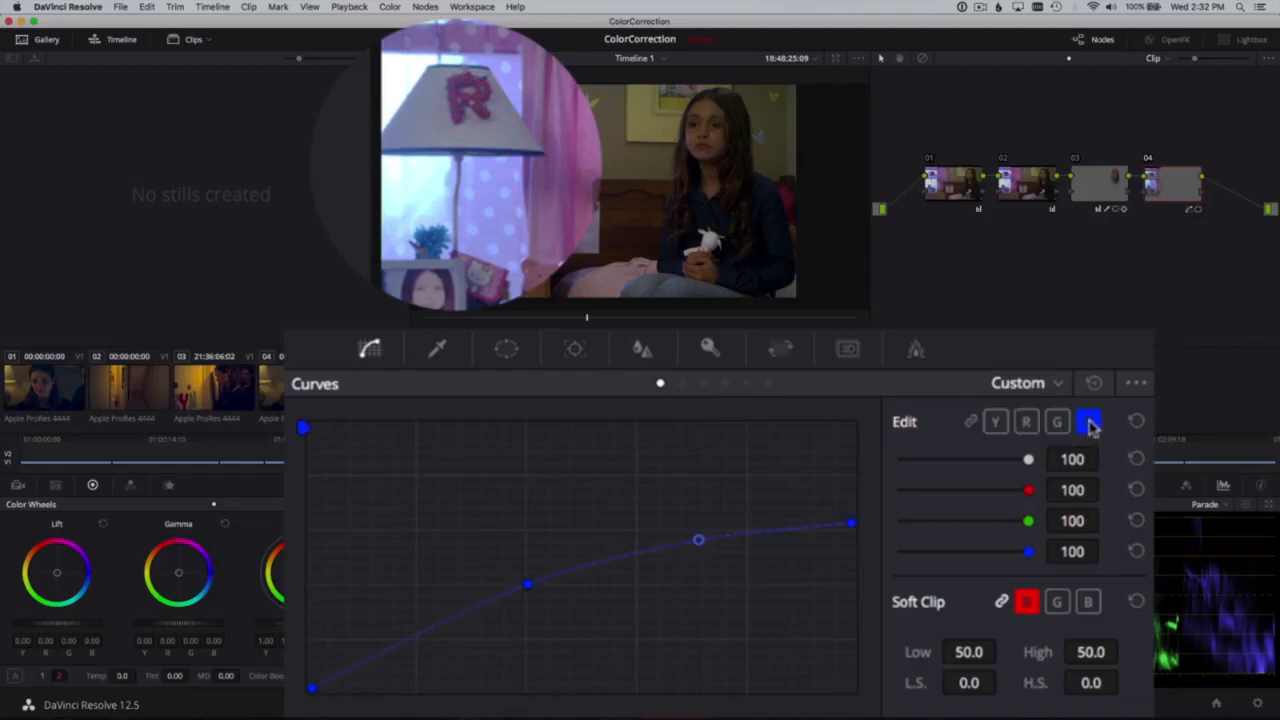
pyautogui.click(851, 528)
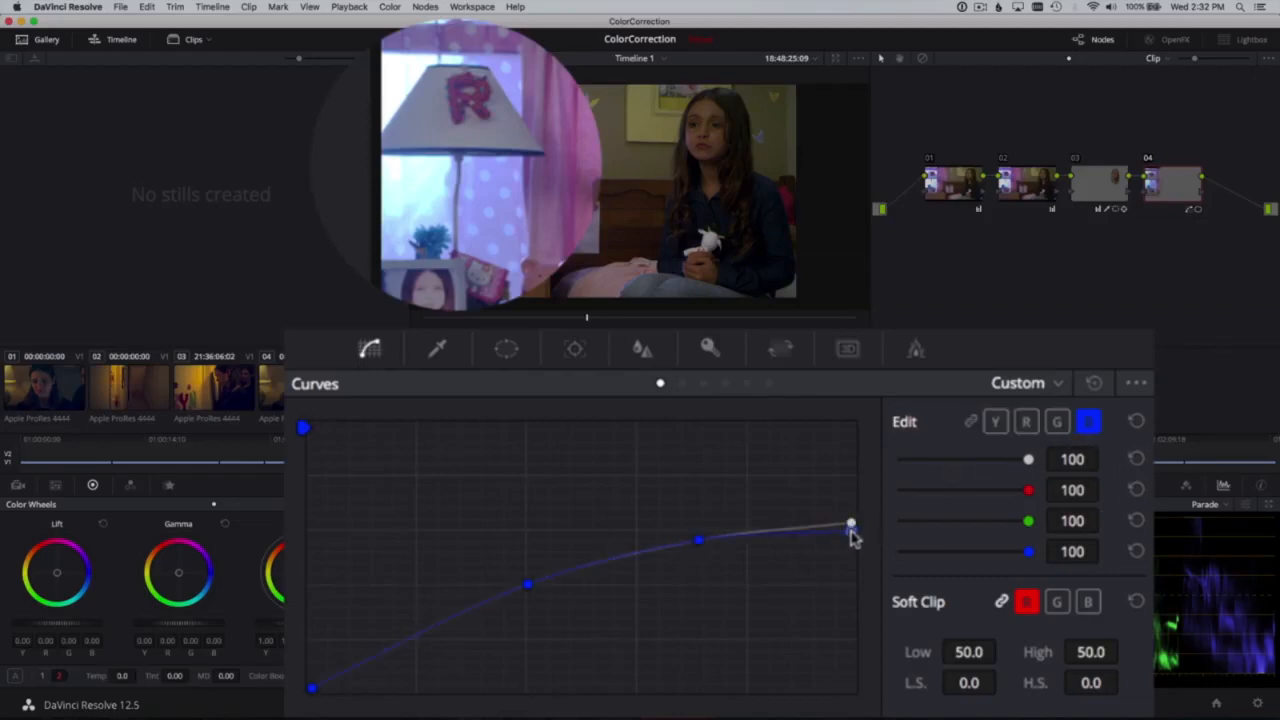
pyautogui.moveTo(852, 536); pyautogui.dragTo(853, 541)
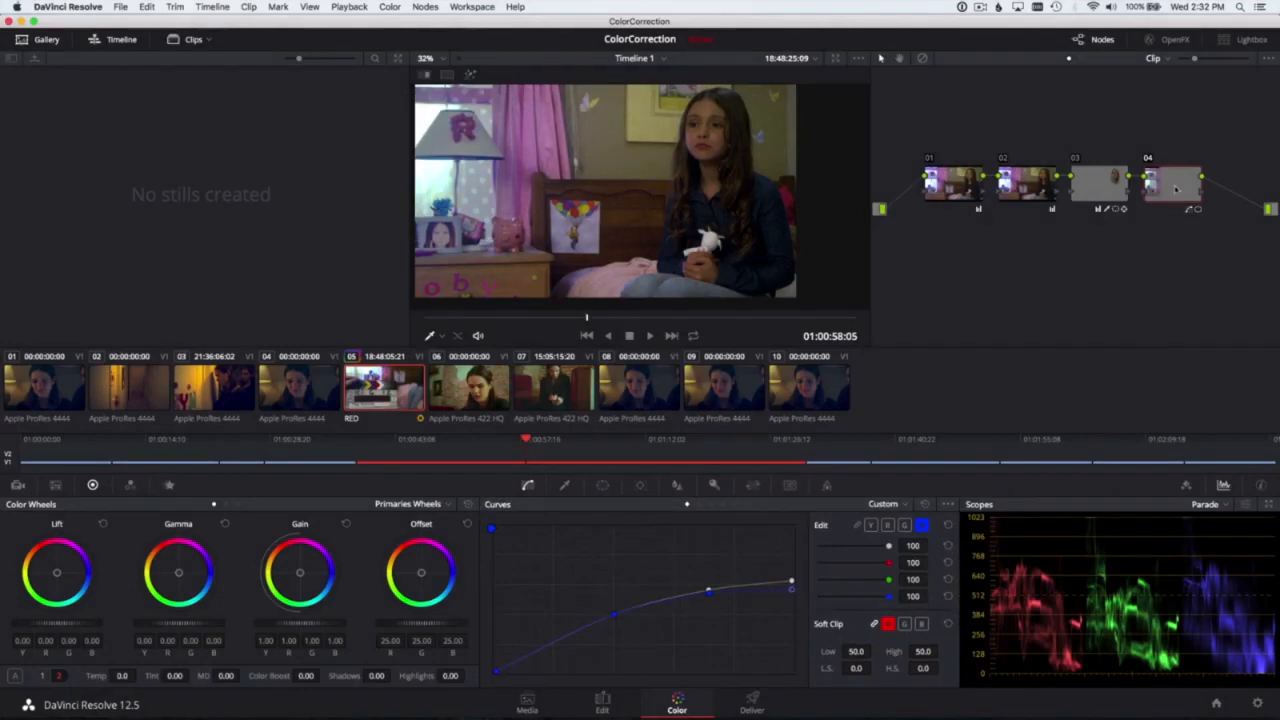
# - Compare the image with node 04 disabled and enabled to judge the highlight correction on the lamp and window
pyautogui.press('super+d')
pyautogui.press('super+d')
pyautogui.press('super+d')
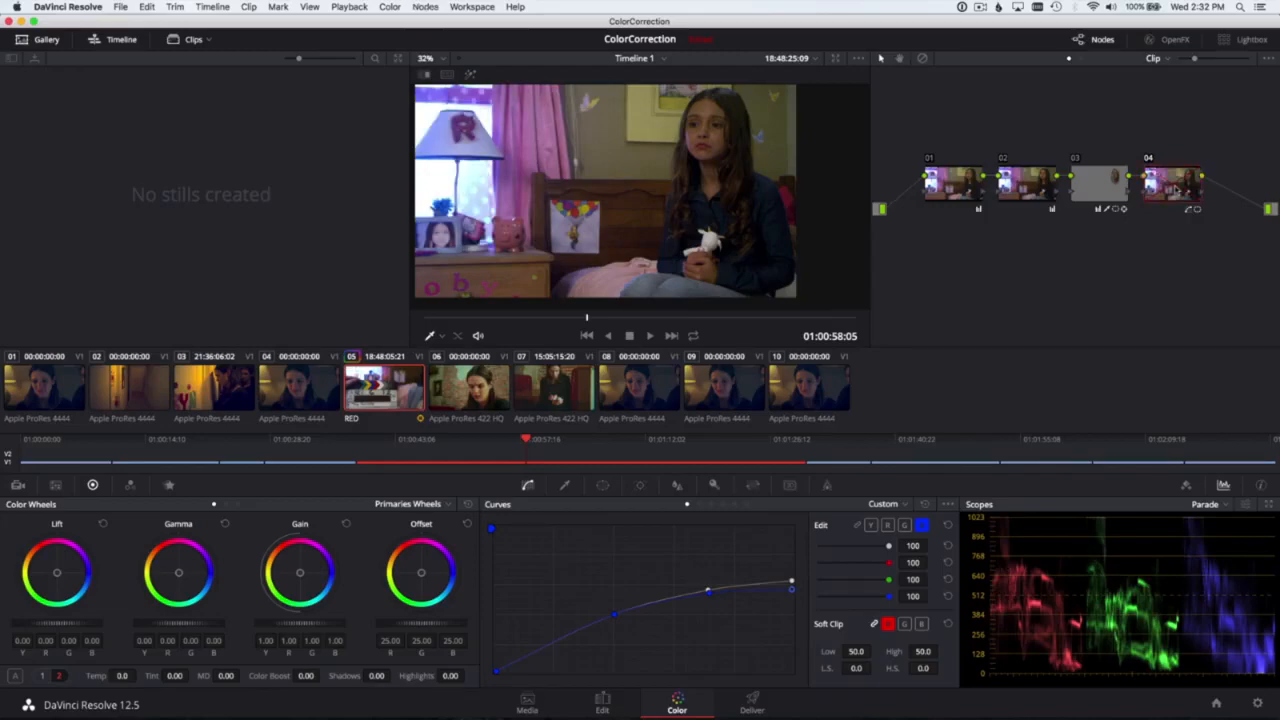
pyautogui.press('super+d')
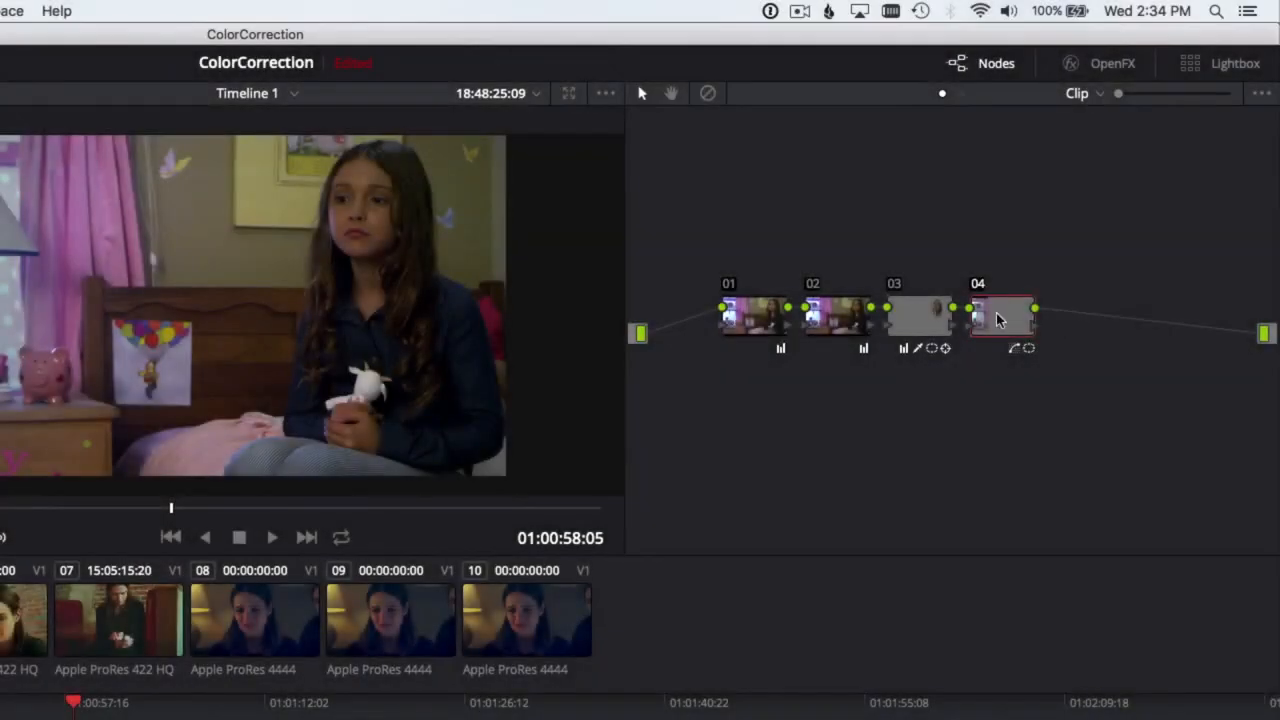
# - Add serial node 05 after node 04 and raise its master Gain to about 1.22 to brighten the whole image
pyautogui.rightClick(1100, 198)
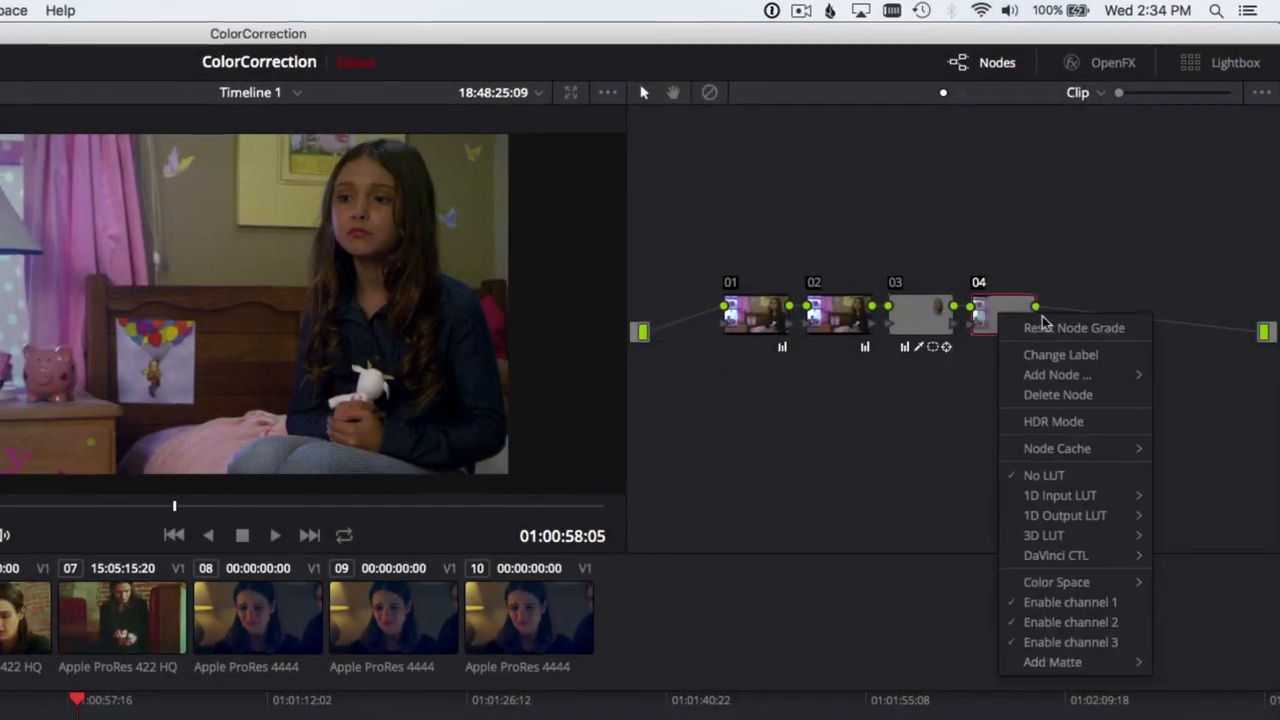
pyautogui.moveTo(1050, 376)
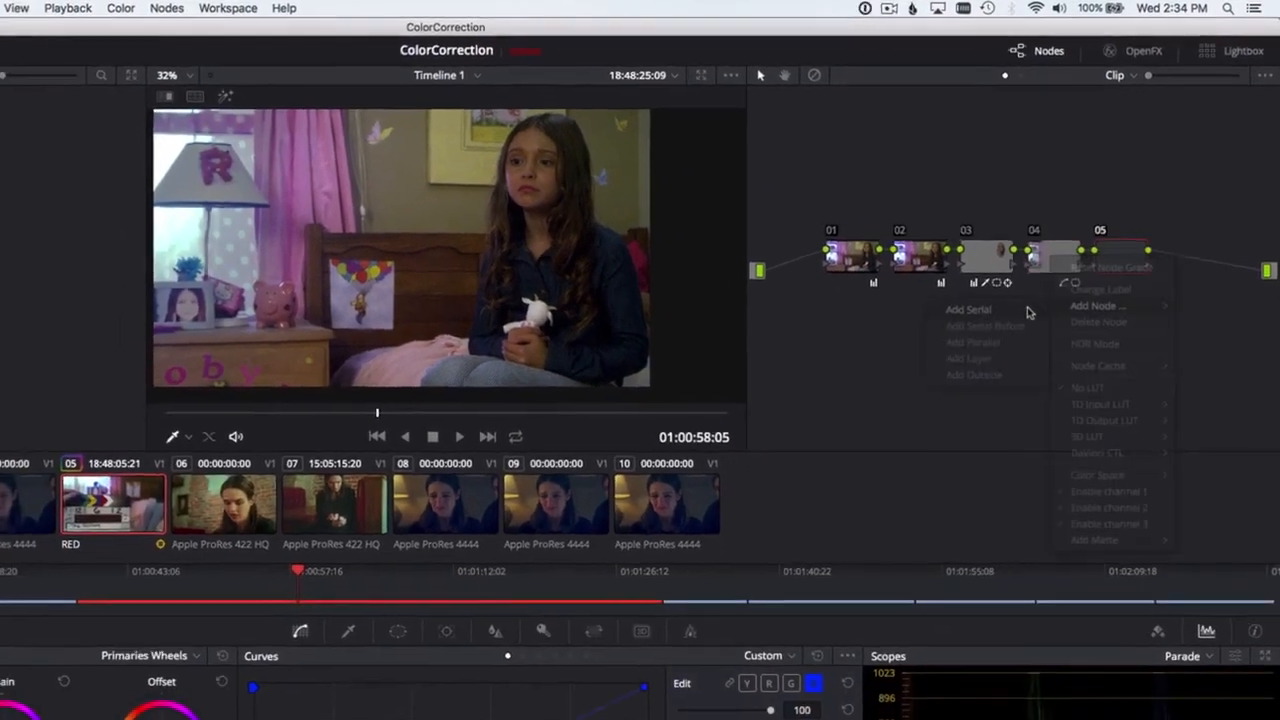
pyautogui.click(1013, 328)
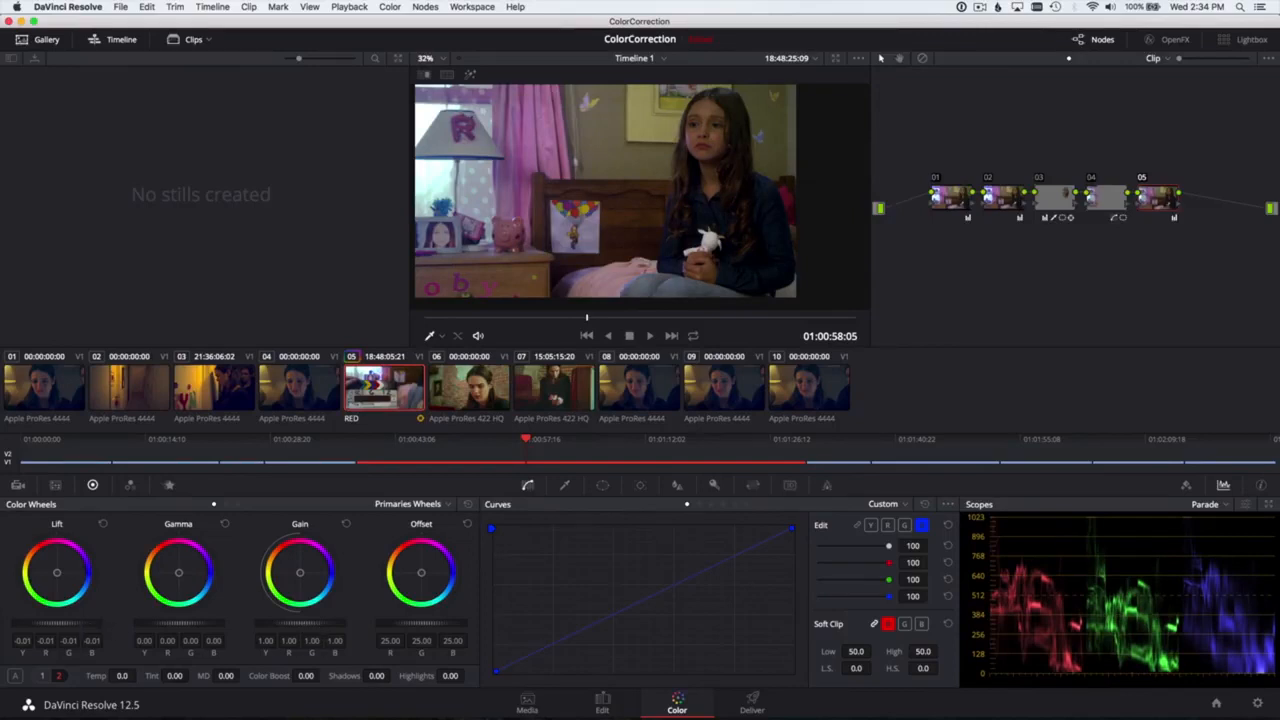
pyautogui.moveTo(300, 623); pyautogui.dragTo(344, 623)
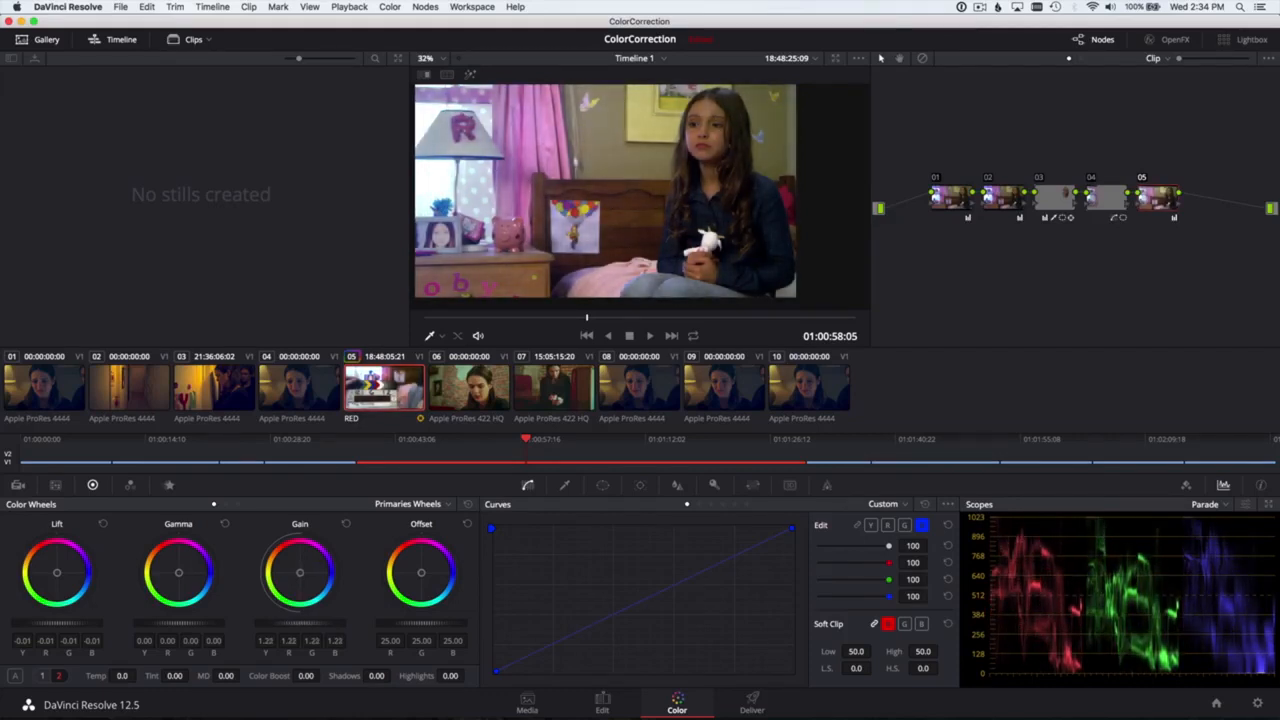